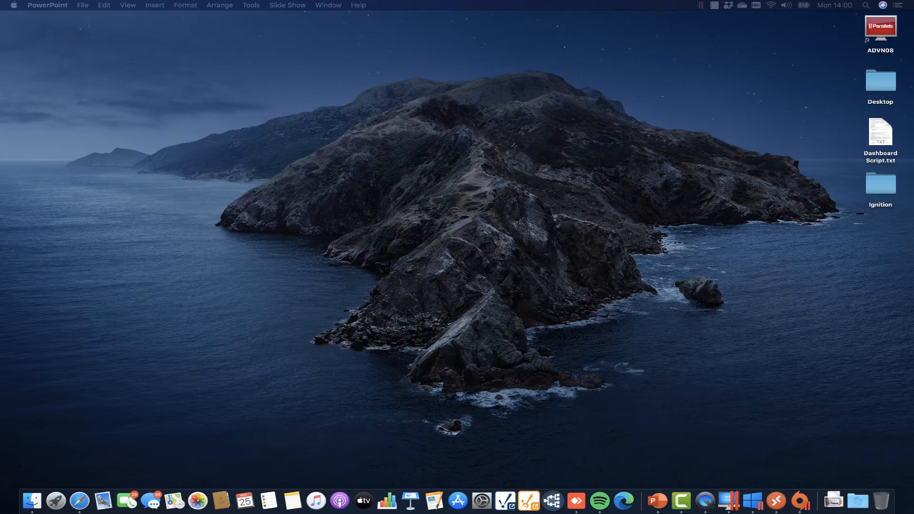
Open Safari and load the raspberrypi gateway at 192.168.1.65 from history.
{"action": "left_click_drag", "start_coordinate": [913, 8], "coordinate": [140, 5]}
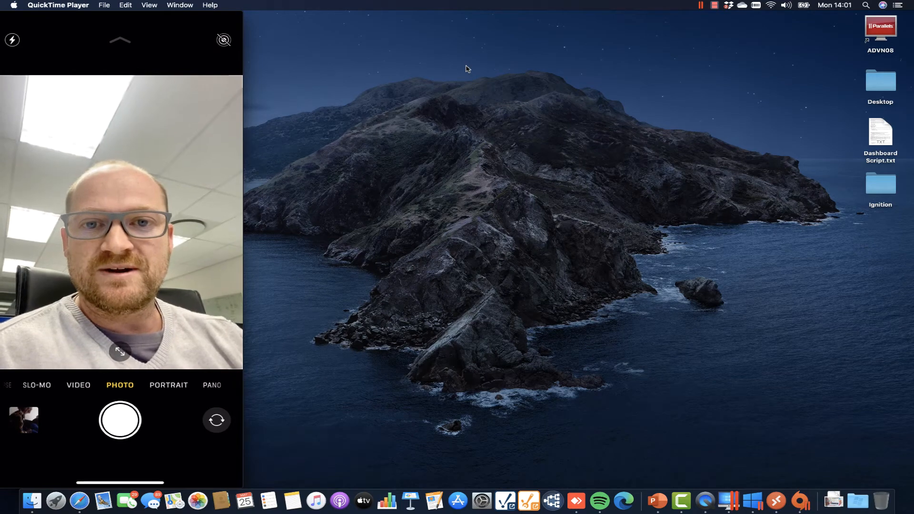
{"action": "mouse_move", "coordinate": [181, 45]}
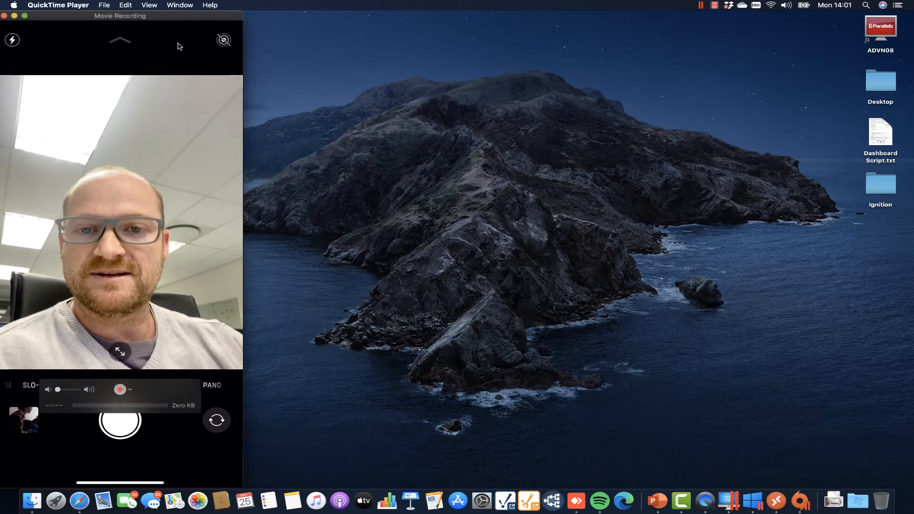
{"action": "left_click_drag", "start_coordinate": [139, 17], "coordinate": [913, 59]}
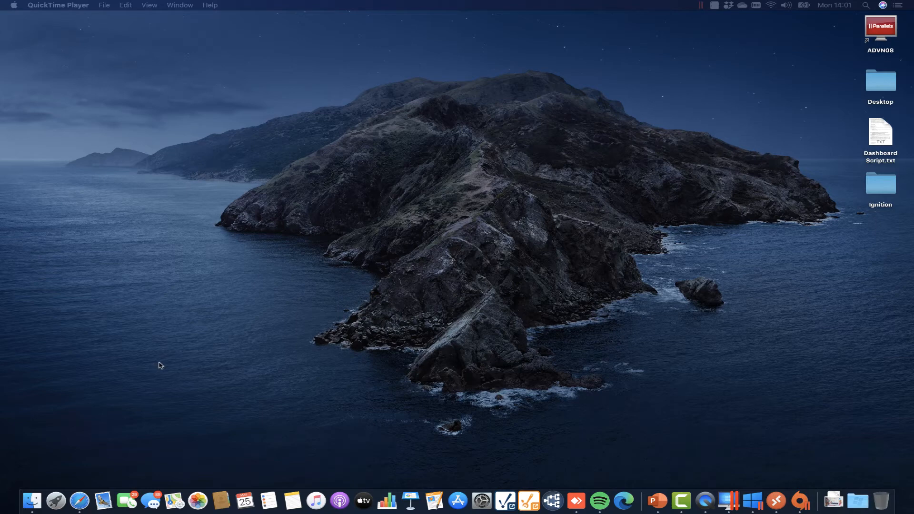
{"action": "left_click", "coordinate": [80, 501]}
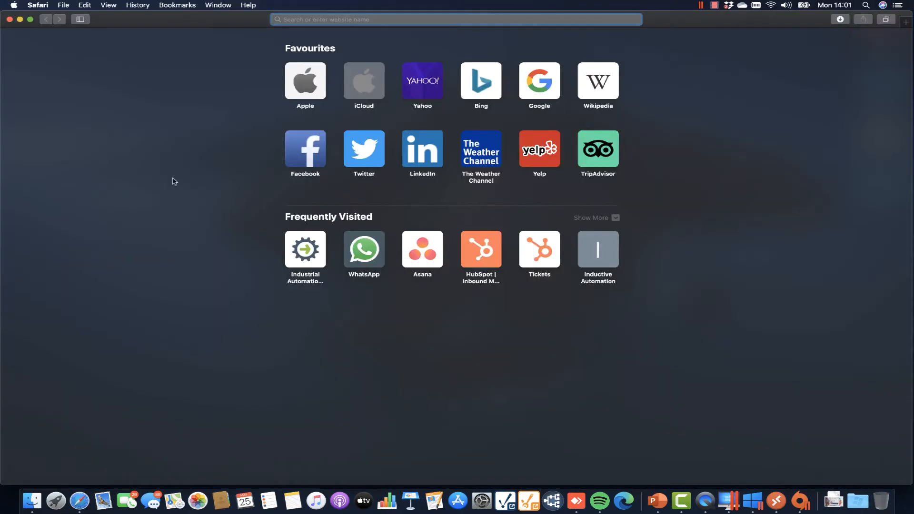
{"action": "type", "text": "19"}
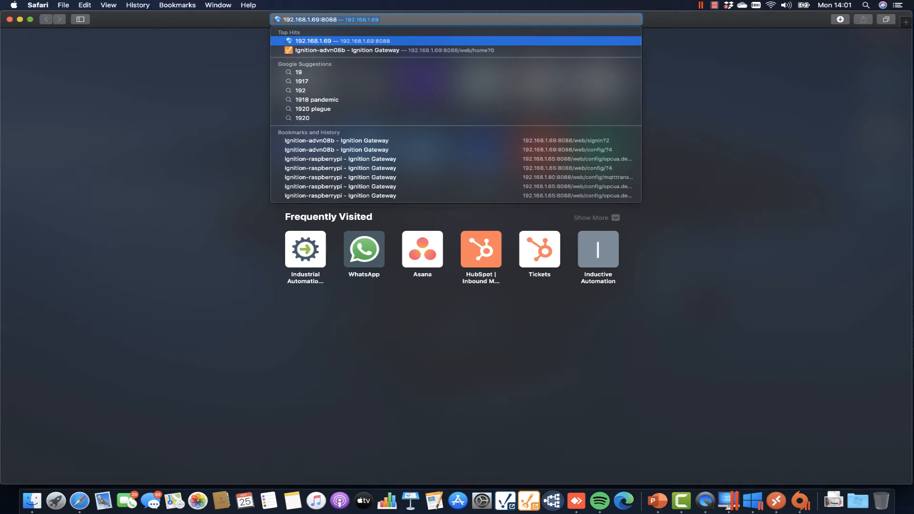
{"action": "left_click", "coordinate": [395, 170]}
{"action": "left_click", "coordinate": [395, 170]}
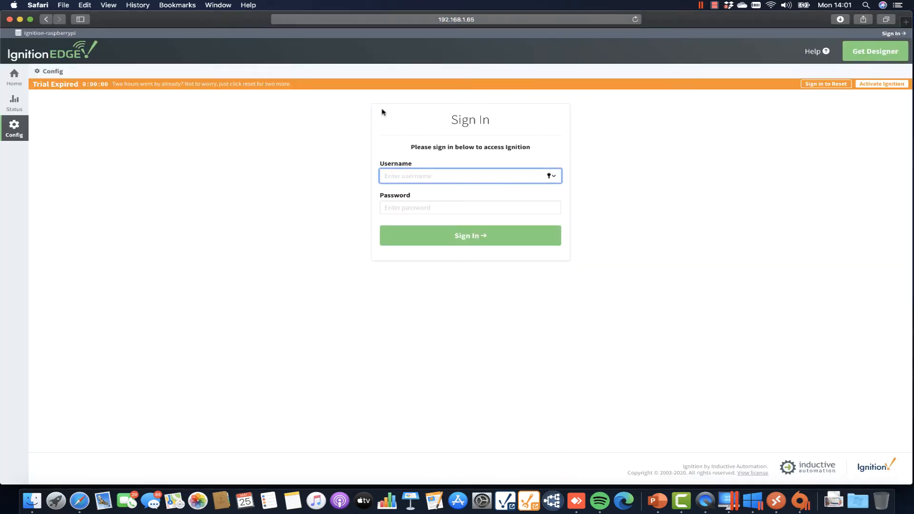
Sign in as admin with the gateway password.
{"action": "type", "text": "admin"}
{"action": "left_click", "coordinate": [418, 203]}
{"action": "type", "text": "••••••"}
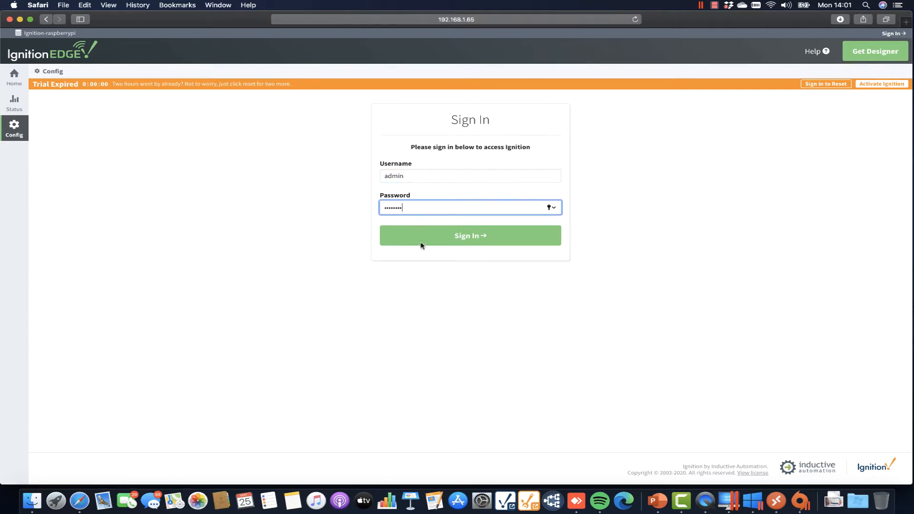
{"action": "left_click", "coordinate": [471, 241]}
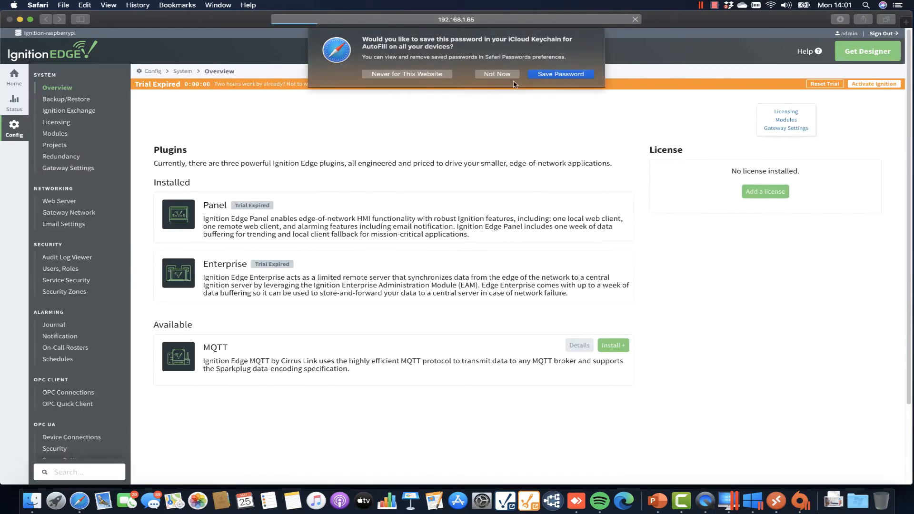
Decline Safari's password saving and reset the expired gateway trial.
{"action": "left_click", "coordinate": [503, 75]}
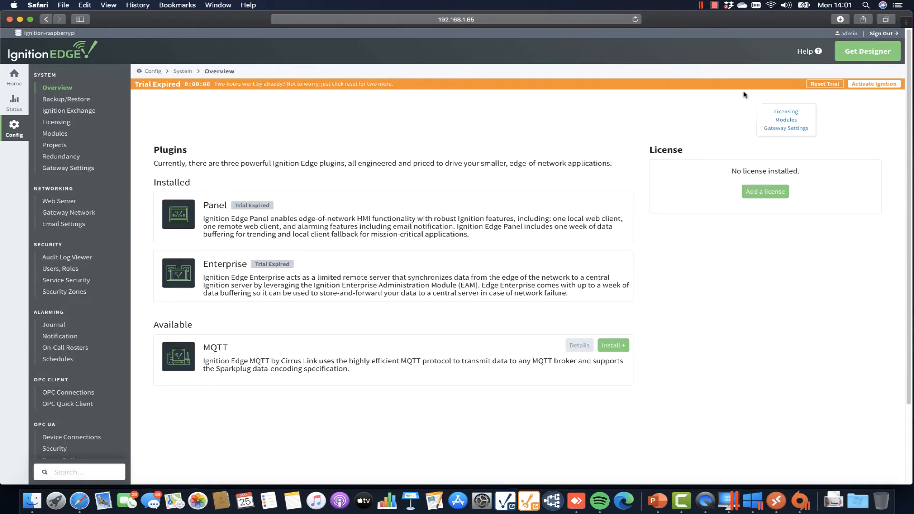
{"action": "left_click", "coordinate": [826, 85]}
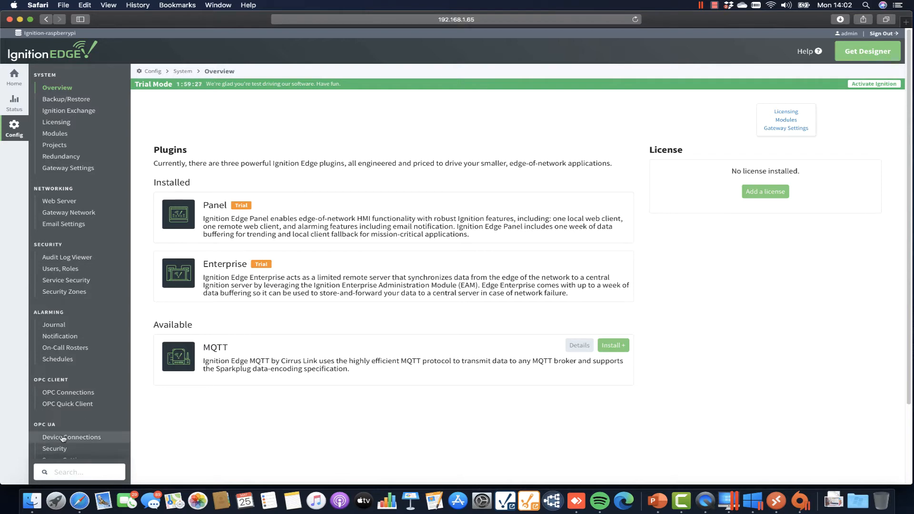
Start a new Modbus TCP device under Device Connections and reach its settings form.
{"action": "left_click", "coordinate": [80, 439]}
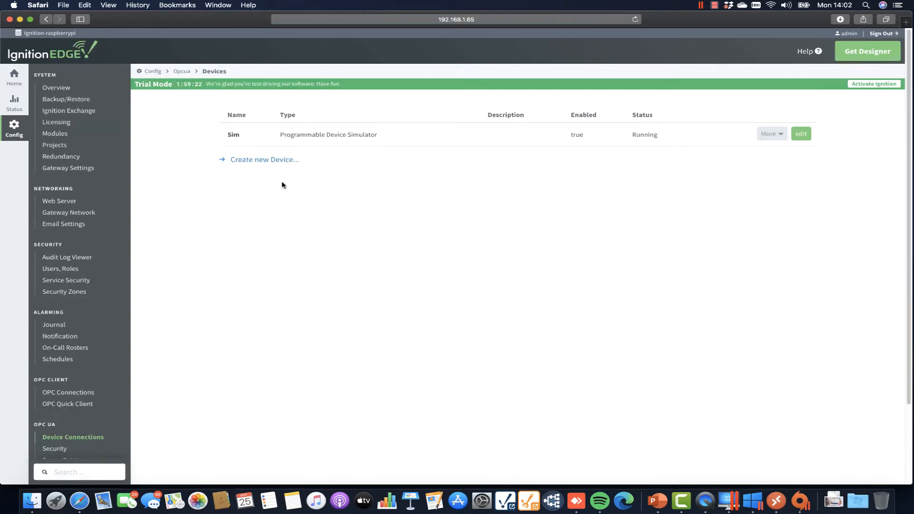
{"action": "left_click", "coordinate": [268, 163]}
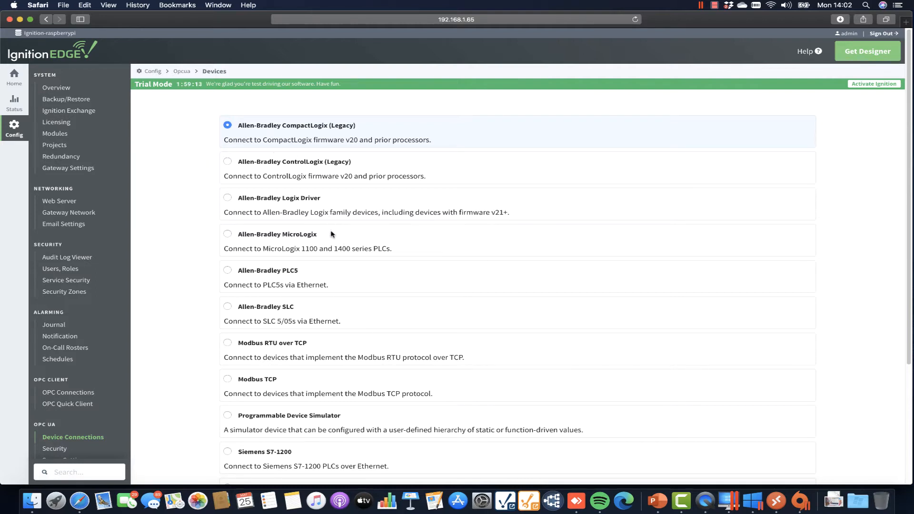
{"action": "scroll", "coordinate": [310, 391], "scroll_direction": "down", "scroll_amount": 1}
{"action": "scroll", "coordinate": [309, 391], "scroll_direction": "down", "scroll_amount": 2}
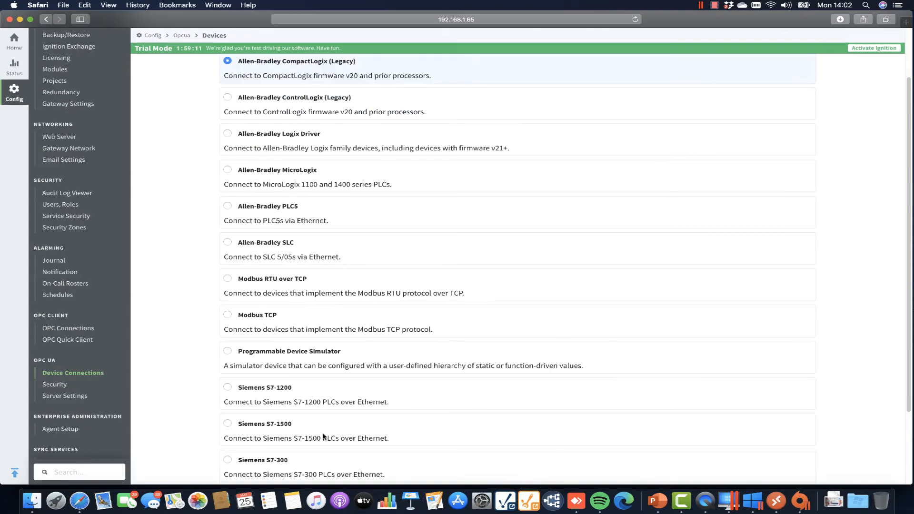
{"action": "scroll", "coordinate": [376, 431], "scroll_direction": "down", "scroll_amount": 1}
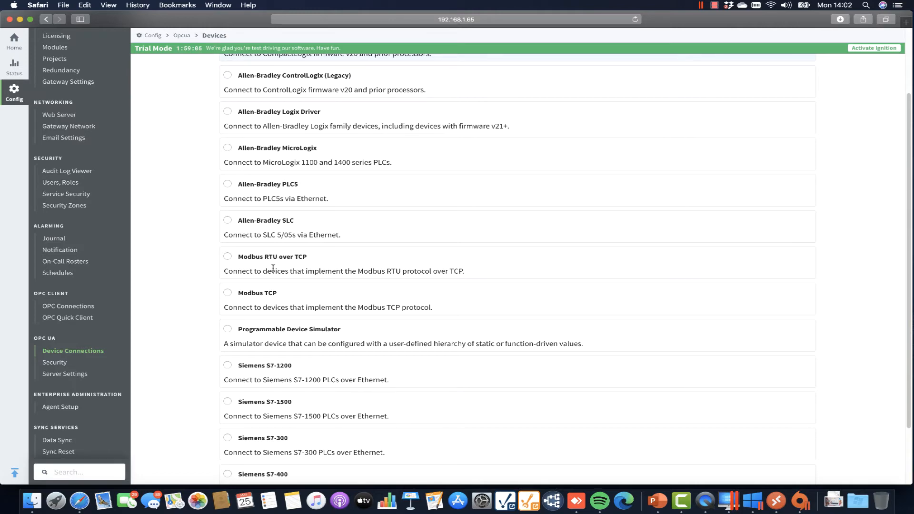
{"action": "left_click", "coordinate": [246, 305]}
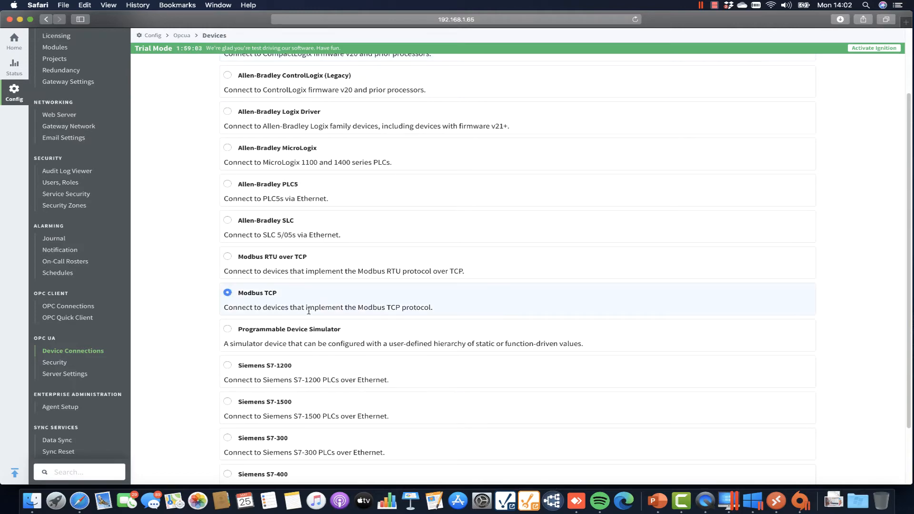
{"action": "scroll", "coordinate": [483, 367], "scroll_direction": "down", "scroll_amount": 3}
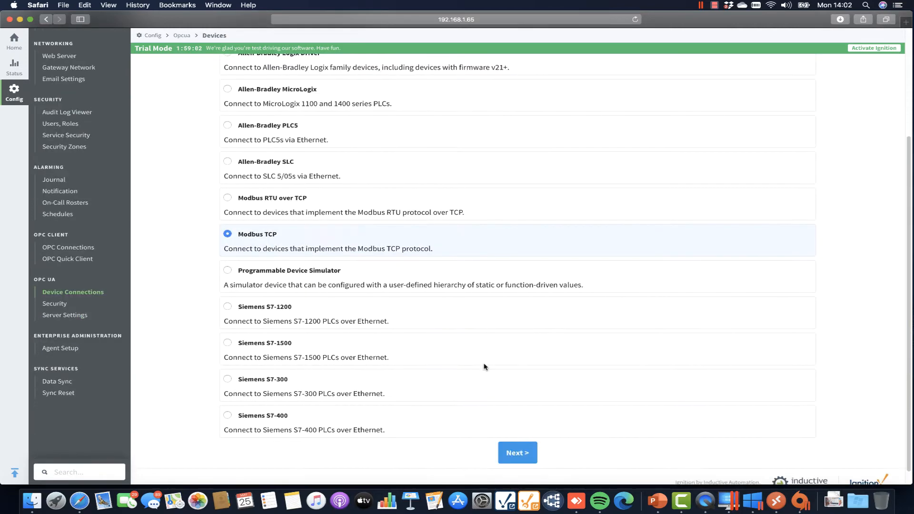
{"action": "left_click", "coordinate": [518, 442]}
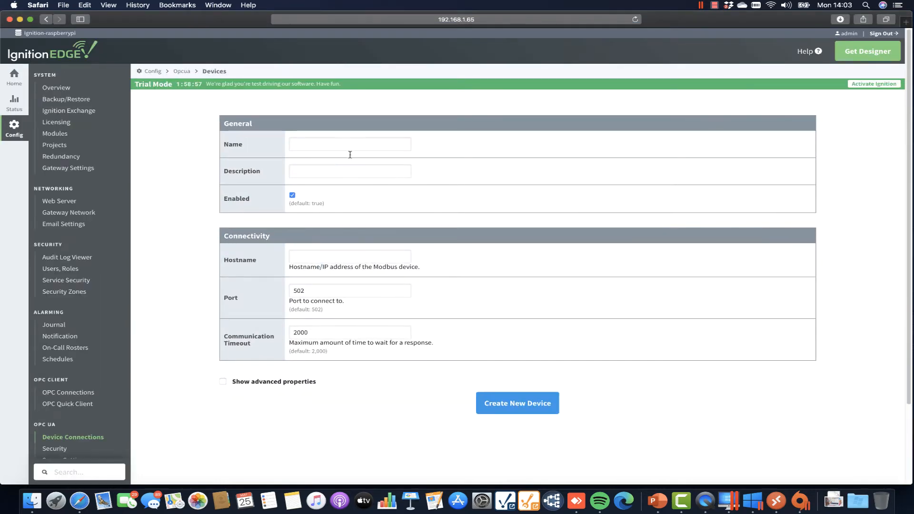
Create Modbus TCP device 'Solar Plant' at hostname 192.168.1.125, keeping port 502.
{"action": "left_click", "coordinate": [347, 146]}
{"action": "type", "text": "Sol"}
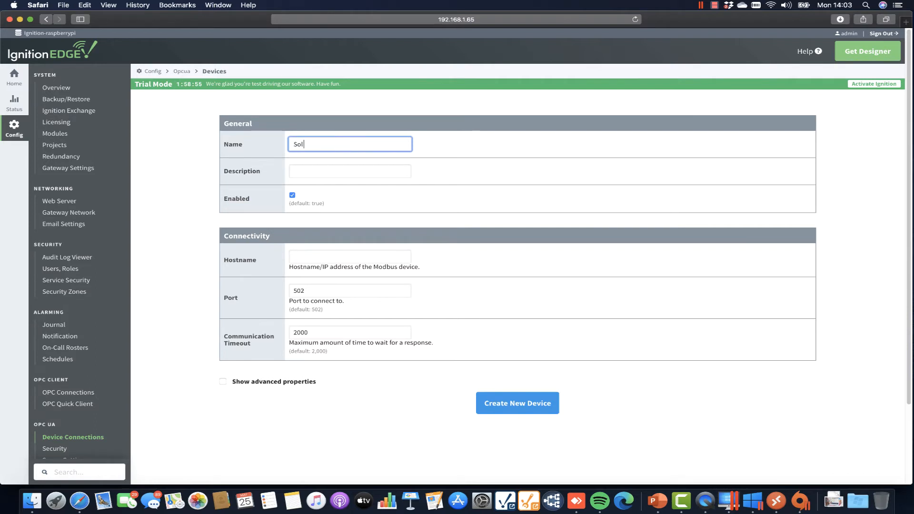
{"action": "type", "text": "ar Plant"}
{"action": "left_click", "coordinate": [338, 260]}
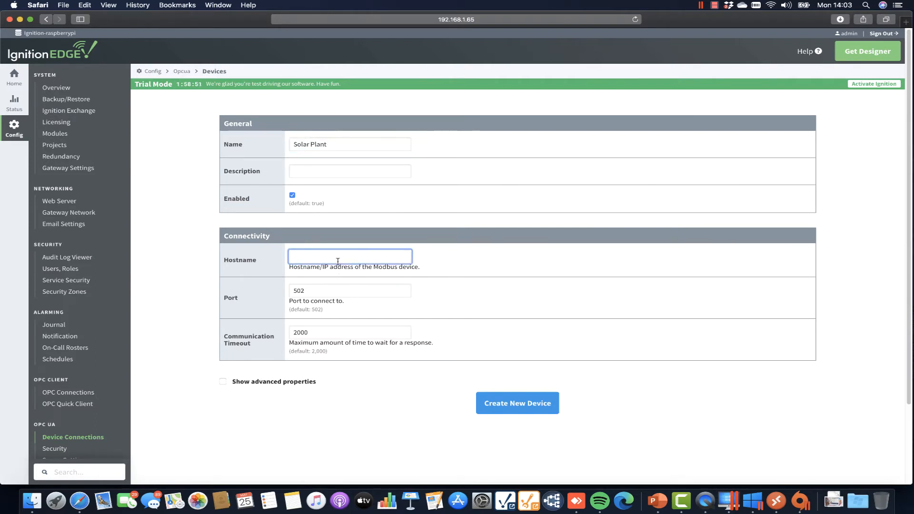
{"action": "type", "text": "192.168."}
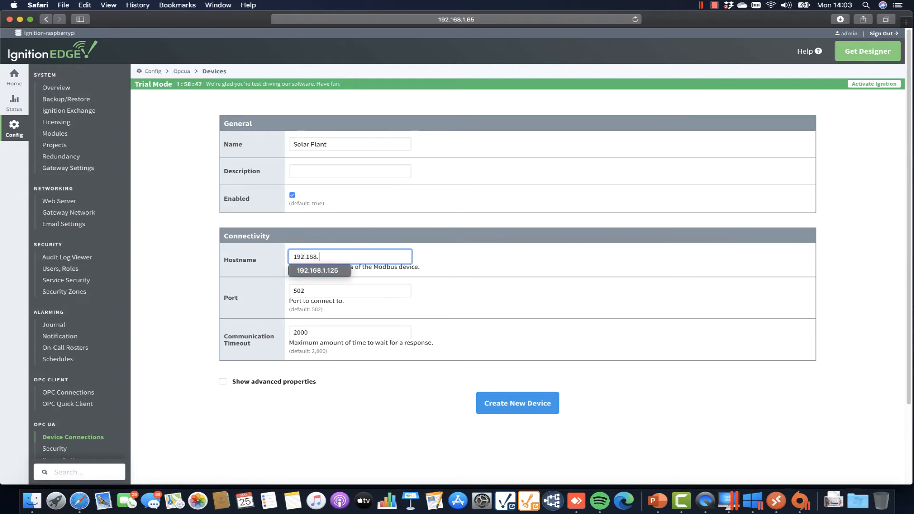
{"action": "type", "text": "1.125"}
{"action": "left_click", "coordinate": [324, 290]}
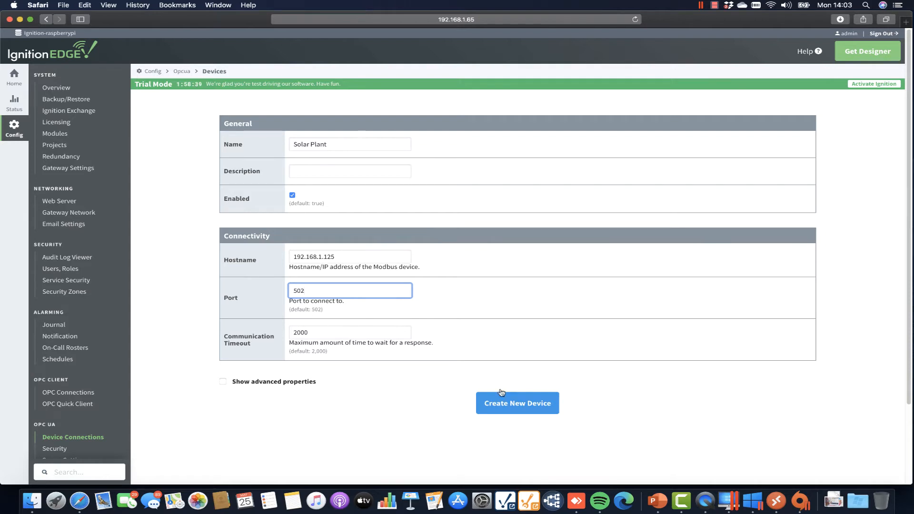
{"action": "left_click", "coordinate": [505, 405]}
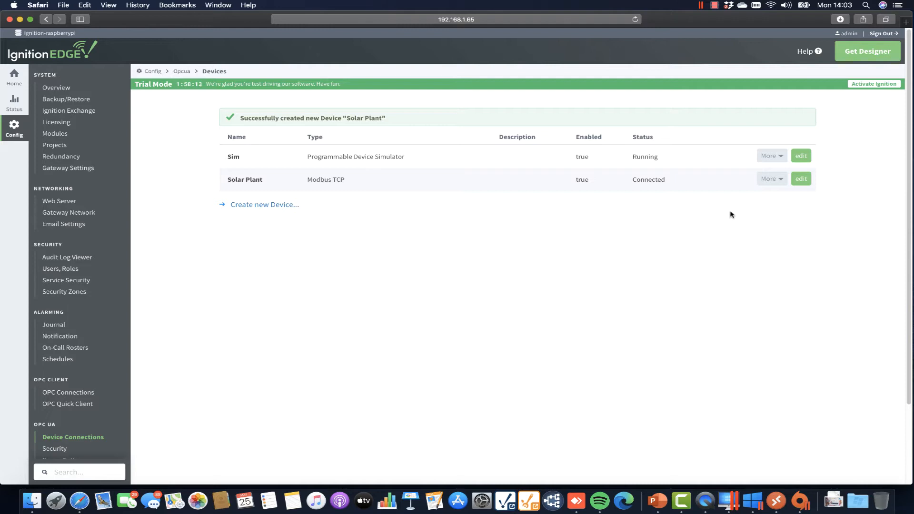
Open the Solar Plant address mappings and add a new row.
{"action": "left_click", "coordinate": [771, 186]}
{"action": "left_click", "coordinate": [780, 203]}
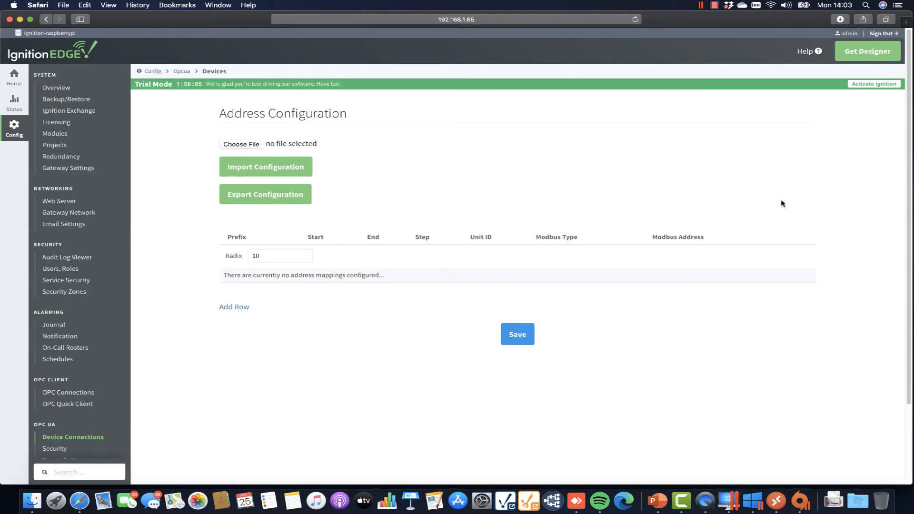
{"action": "left_click", "coordinate": [235, 308]}
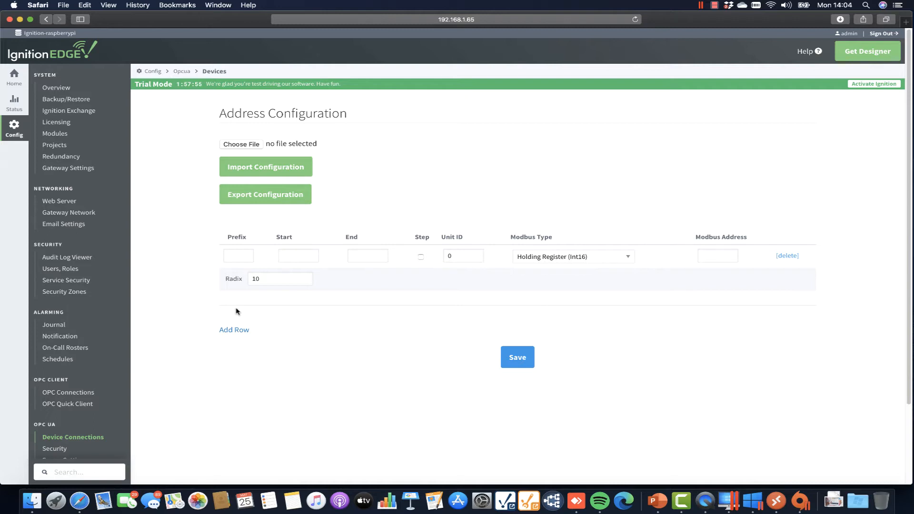
Fill the row with prefix Met, range 1–8, Modbus address 1, Holding Register (Int16).
{"action": "left_click", "coordinate": [242, 259]}
{"action": "type", "text": "Met"}
{"action": "left_click", "coordinate": [303, 260]}
{"action": "type", "text": "1"}
{"action": "left_click", "coordinate": [355, 255]}
{"action": "type", "text": "8"}
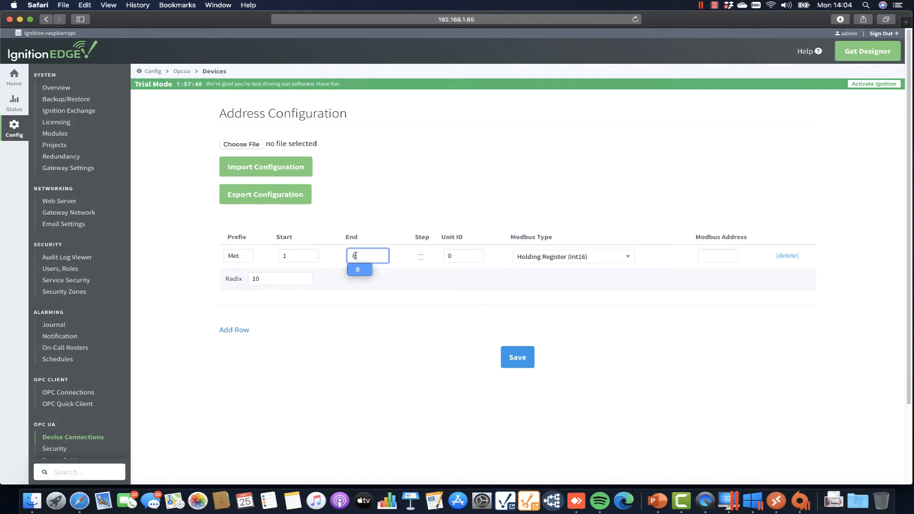
{"action": "left_click", "coordinate": [713, 256]}
{"action": "type", "text": "1"}
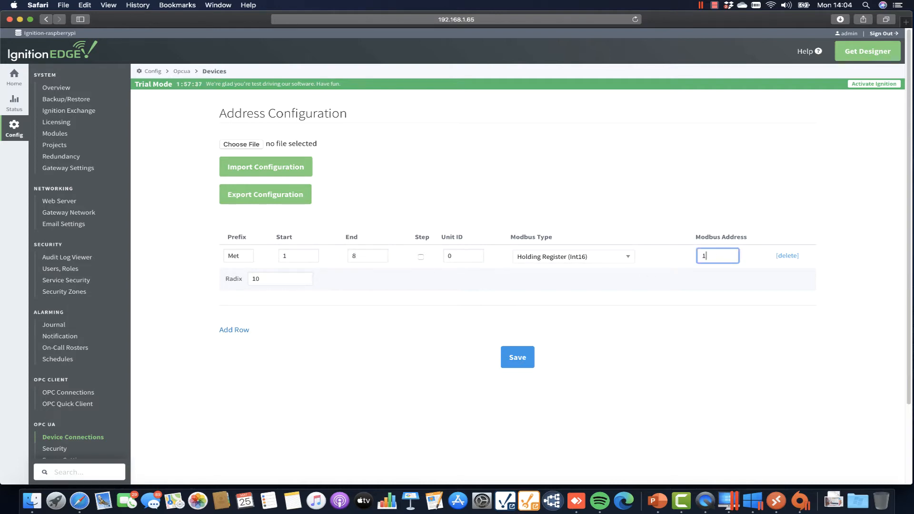
{"action": "left_click", "coordinate": [628, 259]}
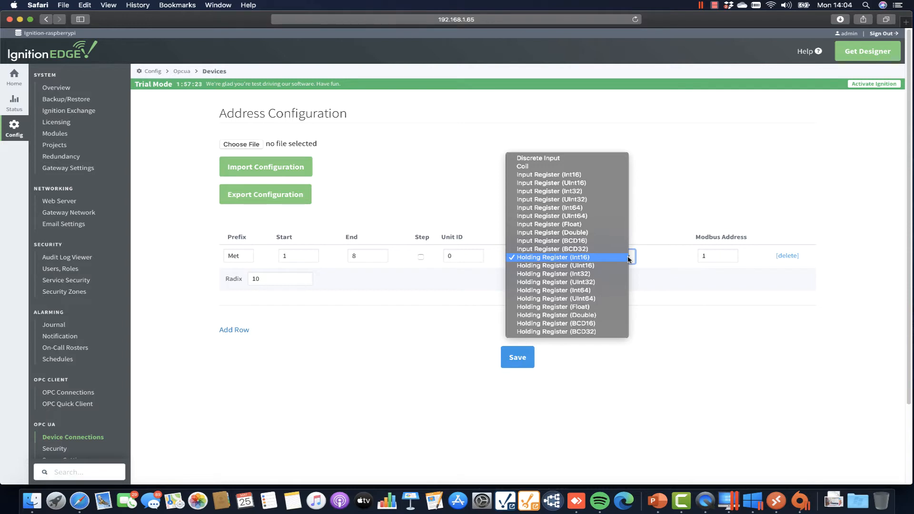
{"action": "left_click", "coordinate": [565, 259]}
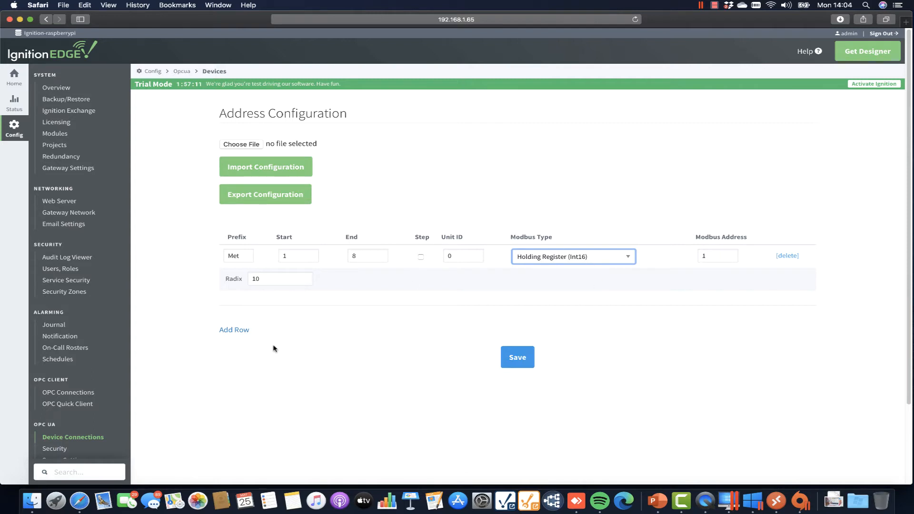
Add an Inv_kW mapping row: range 1–10 at Modbus address 9.
{"action": "left_click", "coordinate": [245, 333]}
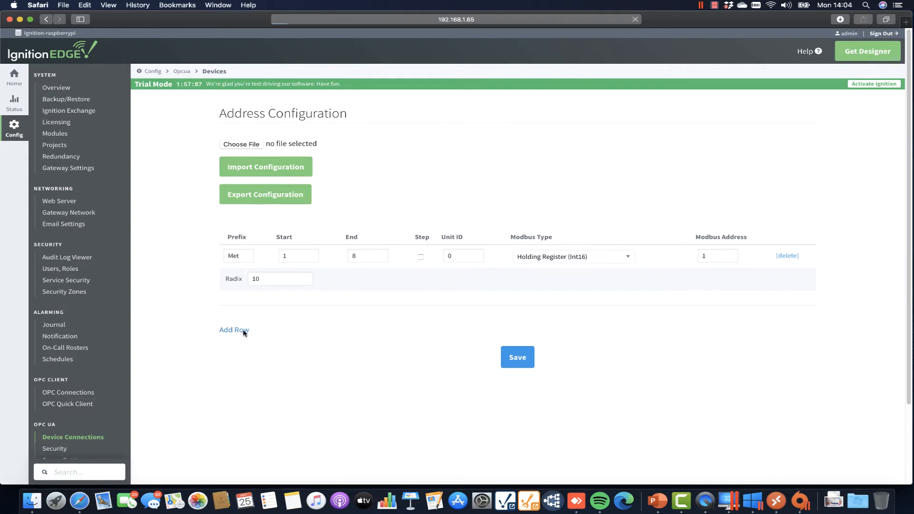
{"action": "left_click", "coordinate": [248, 277]}
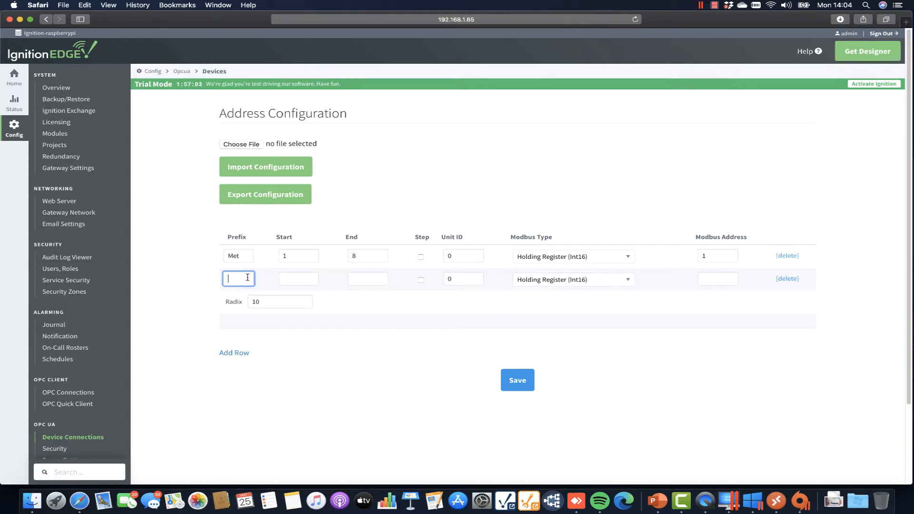
{"action": "type", "text": "Inv_kW"}
{"action": "left_click", "coordinate": [305, 280]}
{"action": "type", "text": "1"}
{"action": "key", "text": "Tab"}
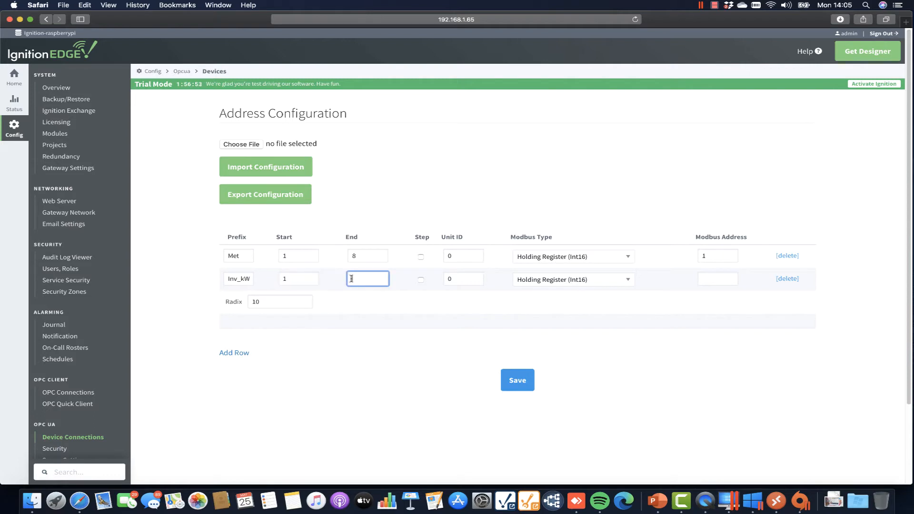
{"action": "type", "text": "10"}
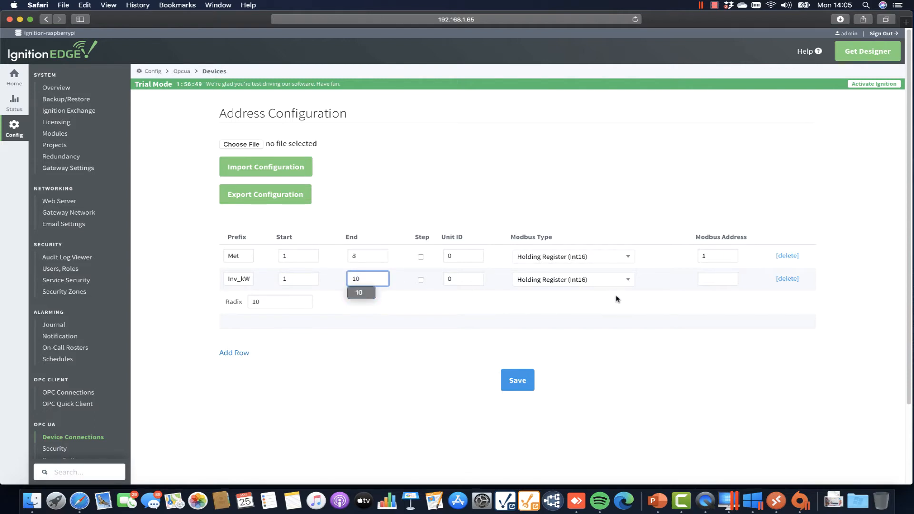
{"action": "left_click", "coordinate": [705, 279]}
{"action": "type", "text": "9"}
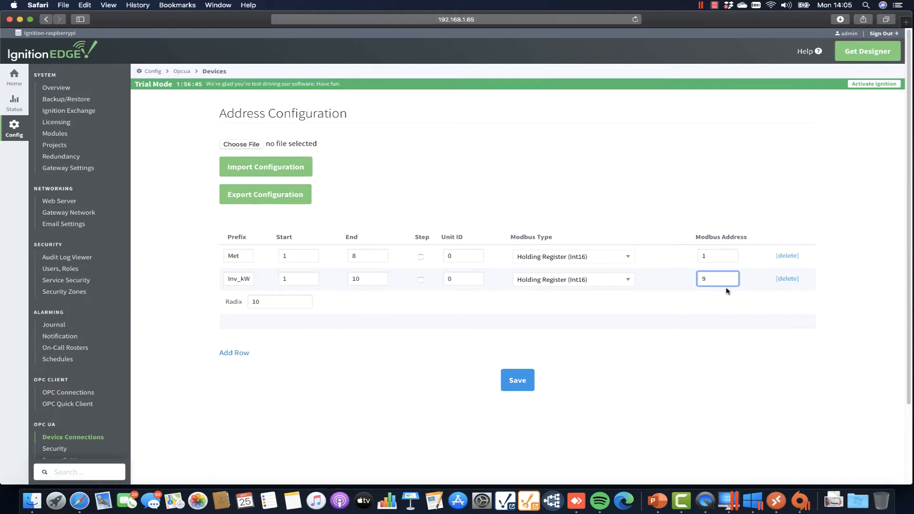
Add an Inv_Faults mapping row: range 1–10 at Modbus address 19.
{"action": "left_click", "coordinate": [230, 354]}
{"action": "left_click", "coordinate": [245, 302]}
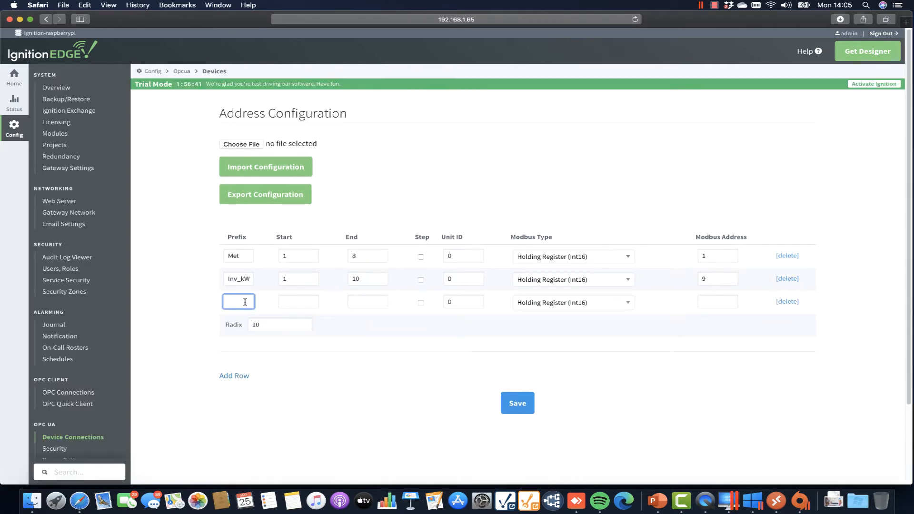
{"action": "type", "text": "In"}
{"action": "type", "text": "v_"}
{"action": "type", "text": "Faults"}
{"action": "key", "text": "Tab"}
{"action": "type", "text": "1"}
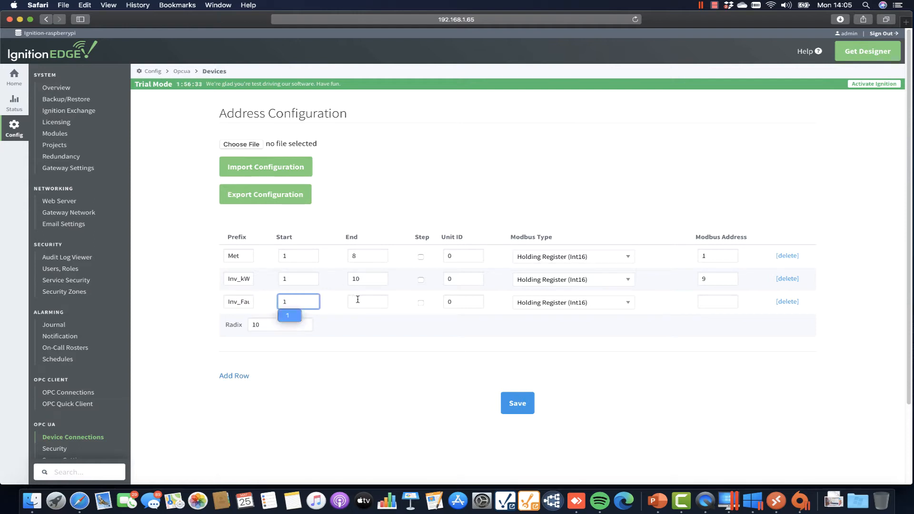
{"action": "left_click", "coordinate": [357, 301]}
{"action": "type", "text": "10"}
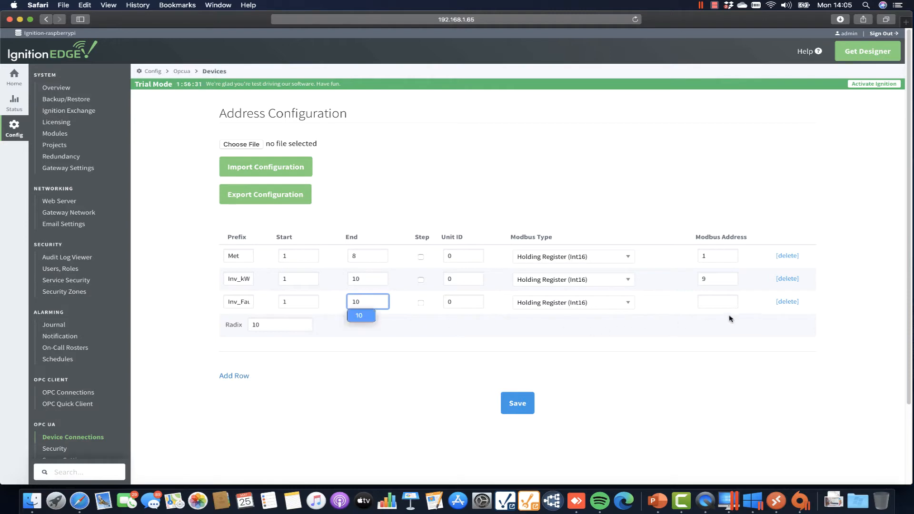
{"action": "left_click", "coordinate": [729, 304]}
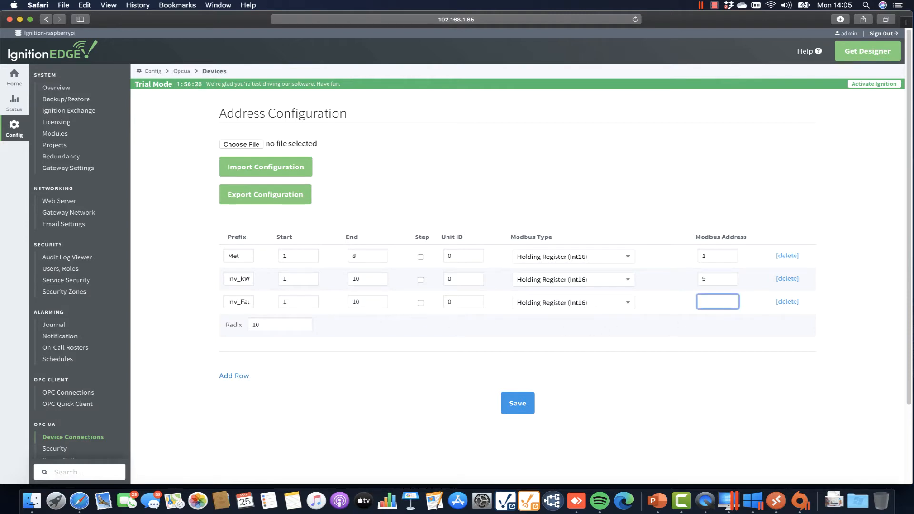
{"action": "type", "text": "19"}
Add a Meter mapping row: range 1–14 at Modbus address 29.
{"action": "left_click", "coordinate": [238, 377]}
{"action": "left_click", "coordinate": [243, 324]}
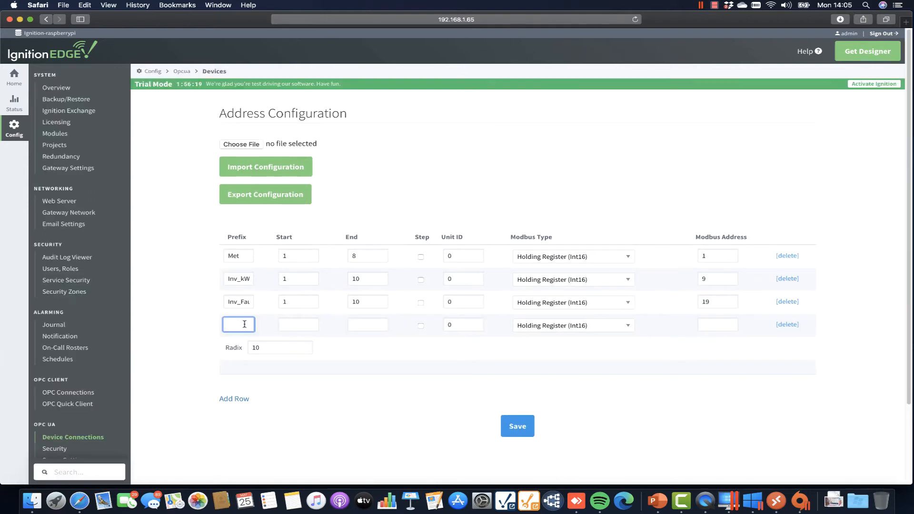
{"action": "type", "text": "Meter"}
{"action": "left_click", "coordinate": [293, 324]}
{"action": "type", "text": "1"}
{"action": "left_click", "coordinate": [366, 323]}
{"action": "type", "text": "14"}
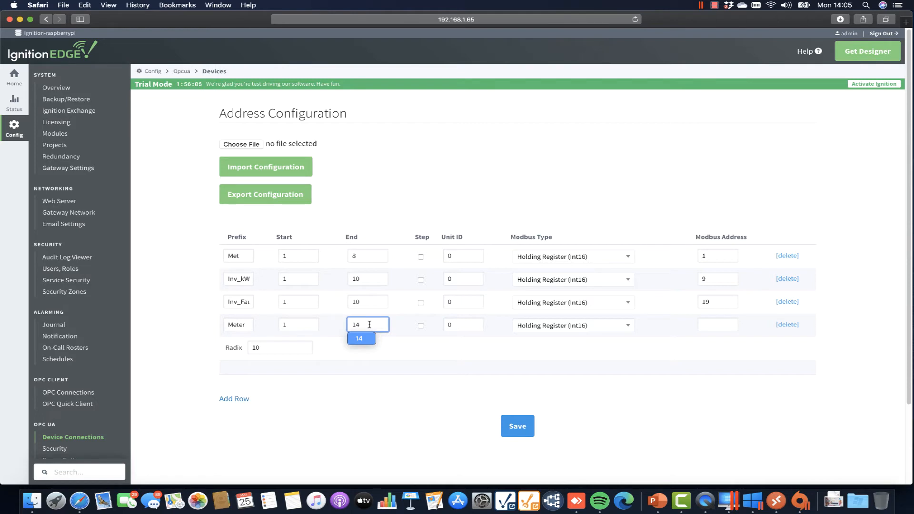
{"action": "left_click", "coordinate": [708, 326]}
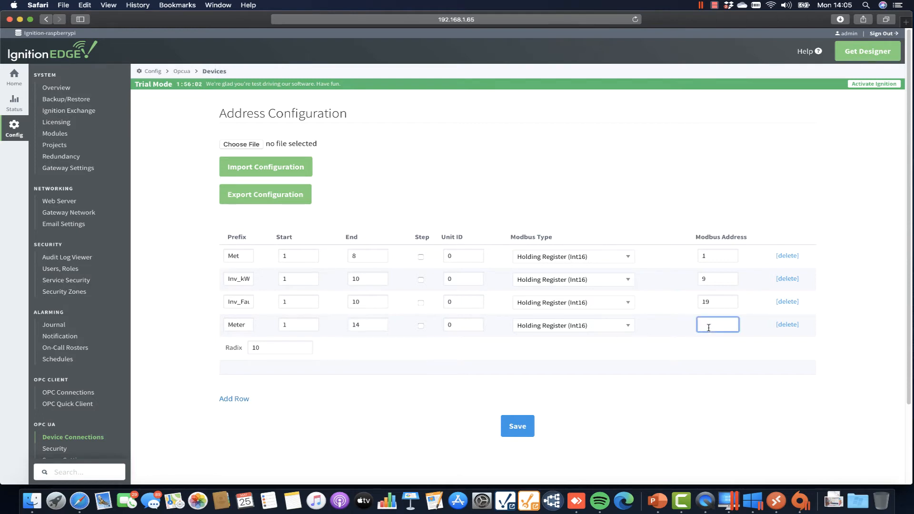
{"action": "type", "text": "29"}
Save the address map and read Met3 under Solar Plant > UnitId 0 in OPC Quick Client.
{"action": "left_click", "coordinate": [524, 432]}
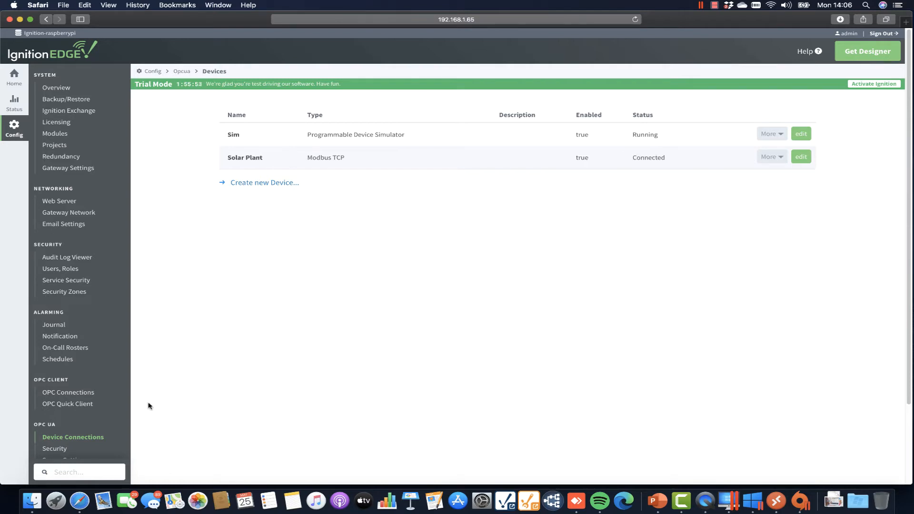
{"action": "left_click", "coordinate": [75, 407]}
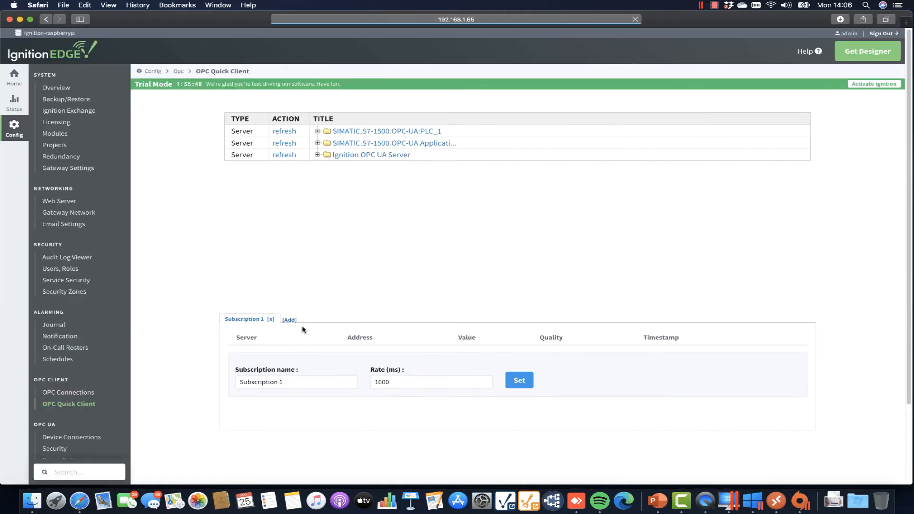
{"action": "left_click", "coordinate": [317, 155]}
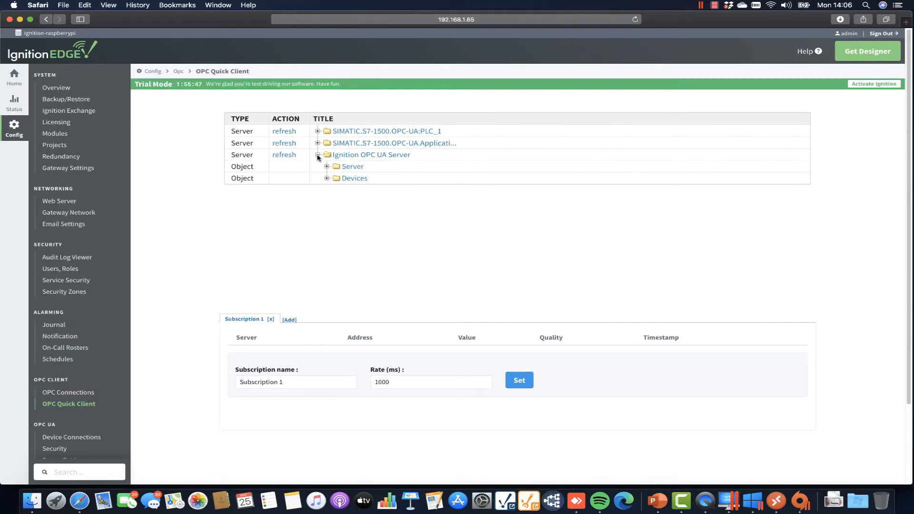
{"action": "left_click", "coordinate": [327, 178]}
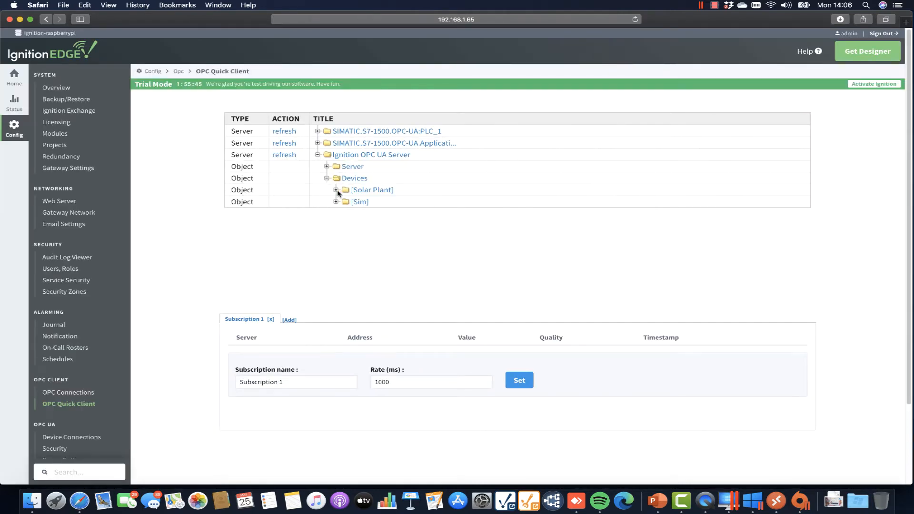
{"action": "left_click", "coordinate": [337, 190]}
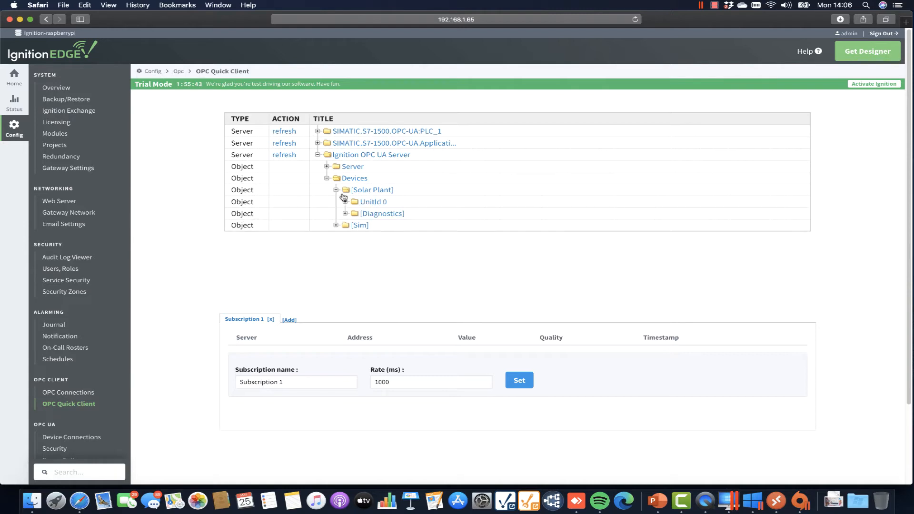
{"action": "left_click", "coordinate": [345, 202]}
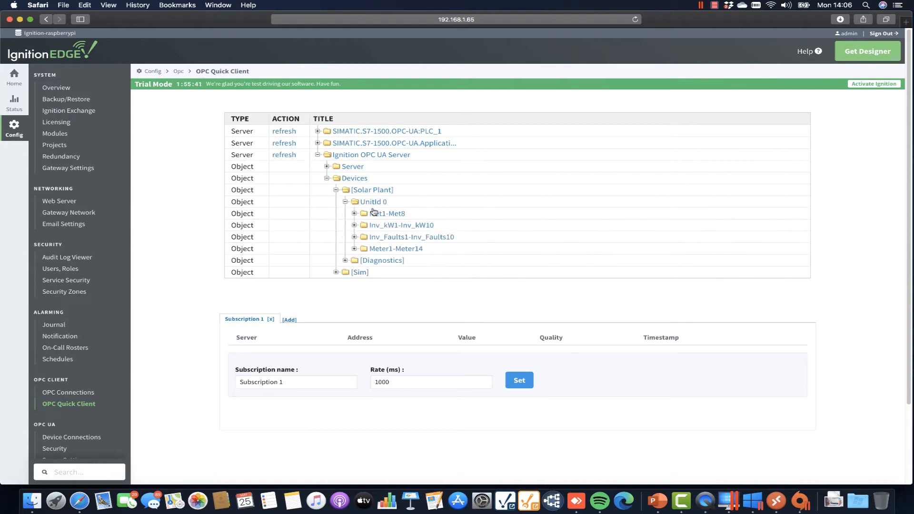
{"action": "left_click", "coordinate": [354, 214]}
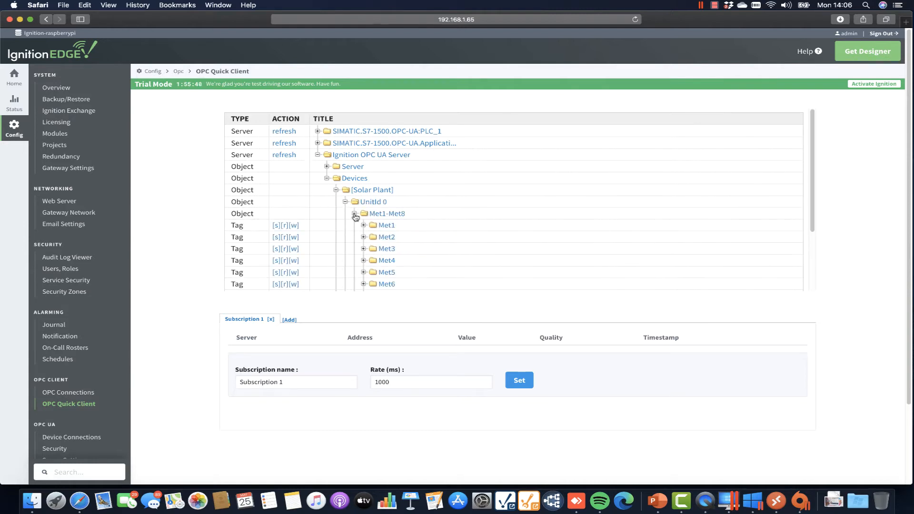
{"action": "left_click", "coordinate": [286, 249]}
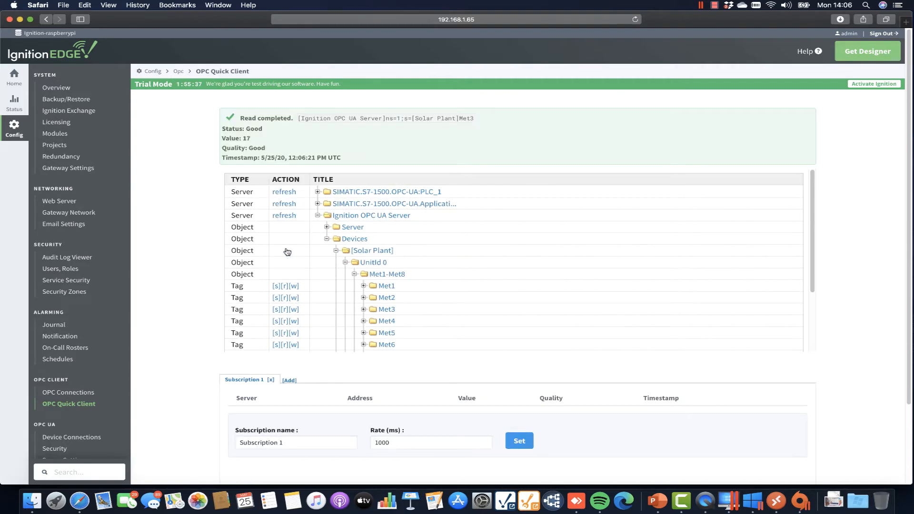
{"action": "left_click_drag", "start_coordinate": [249, 138], "coordinate": [239, 128]}
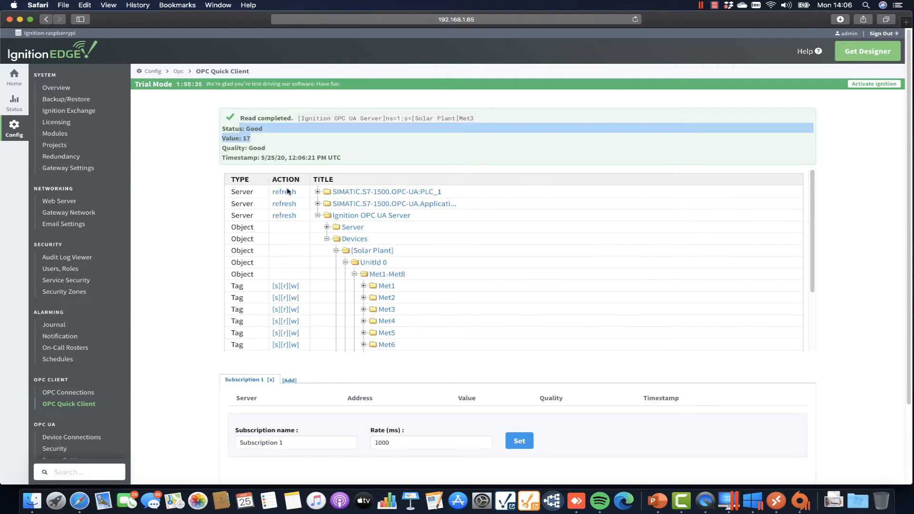
{"action": "left_click", "coordinate": [346, 265]}
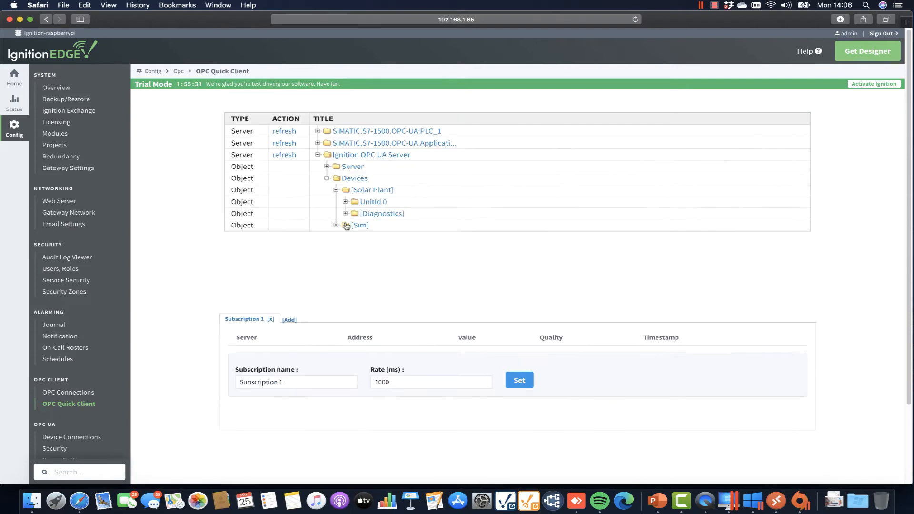
Read Inv_kW2 to confirm a Good value, then go to the installed modules list.
{"action": "left_click", "coordinate": [347, 203]}
{"action": "scroll", "coordinate": [358, 260], "scroll_direction": "down", "scroll_amount": 3}
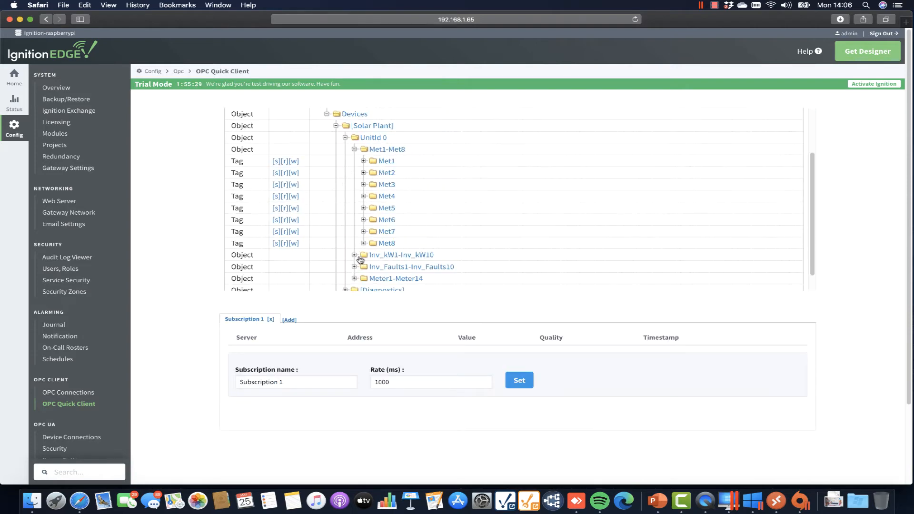
{"action": "left_click", "coordinate": [354, 256]}
{"action": "scroll", "coordinate": [376, 262], "scroll_direction": "down", "scroll_amount": 1}
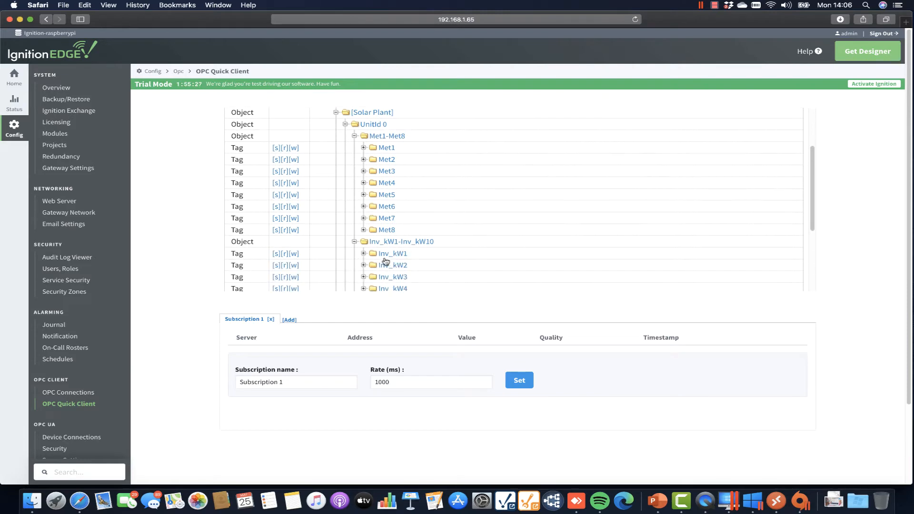
{"action": "left_click", "coordinate": [286, 265]}
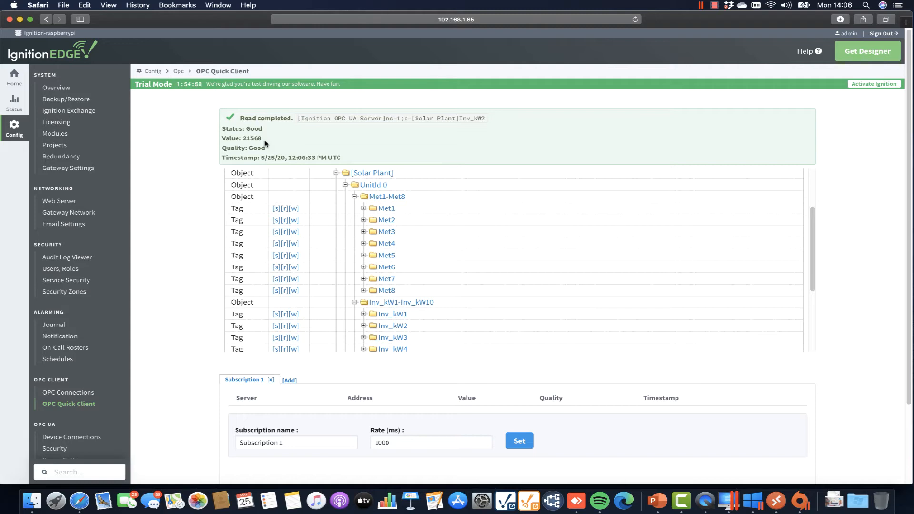
{"action": "left_click", "coordinate": [51, 135]}
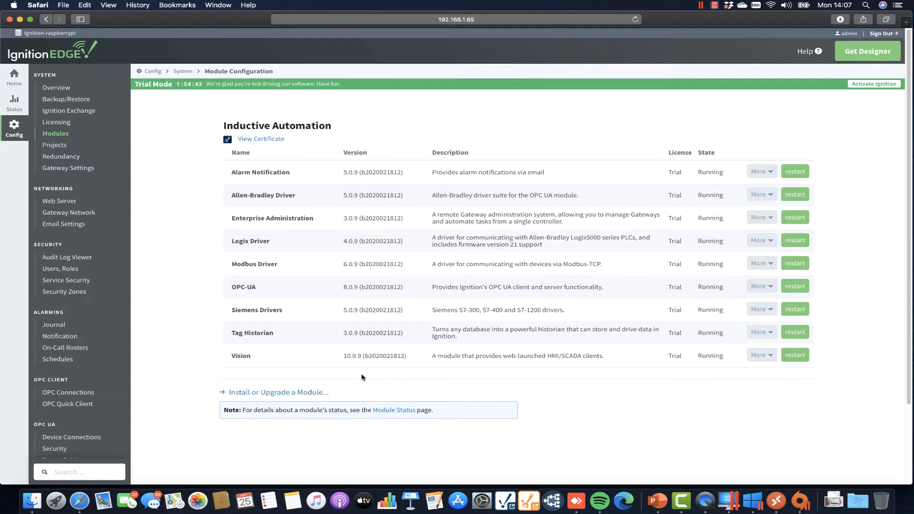
Install MQTT-Transmission-signed.modl so MQTT Transmission 4.0.3 appears as Trial and Running.
{"action": "left_click", "coordinate": [291, 393]}
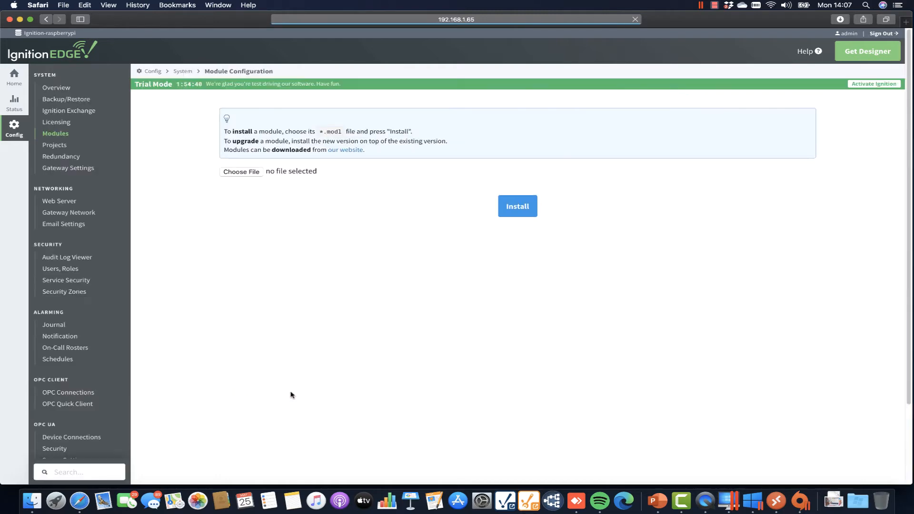
{"action": "left_click", "coordinate": [241, 172]}
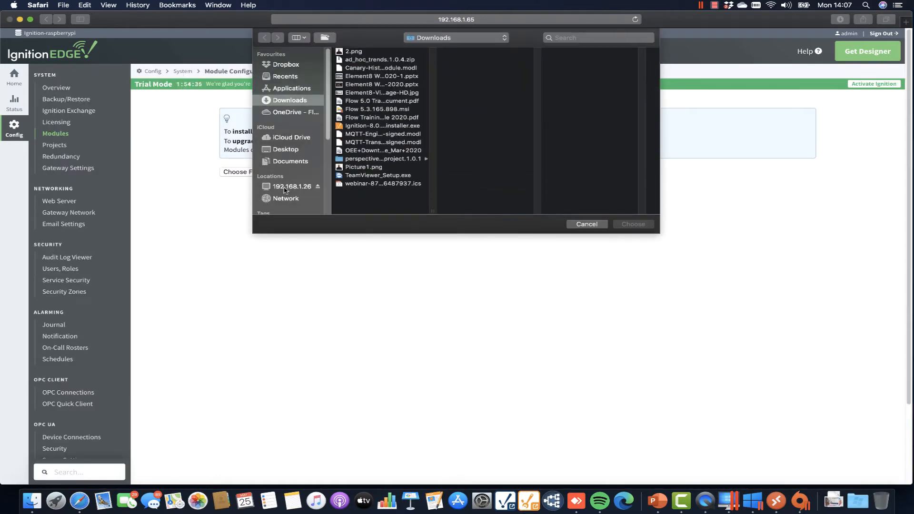
{"action": "left_click", "coordinate": [370, 142]}
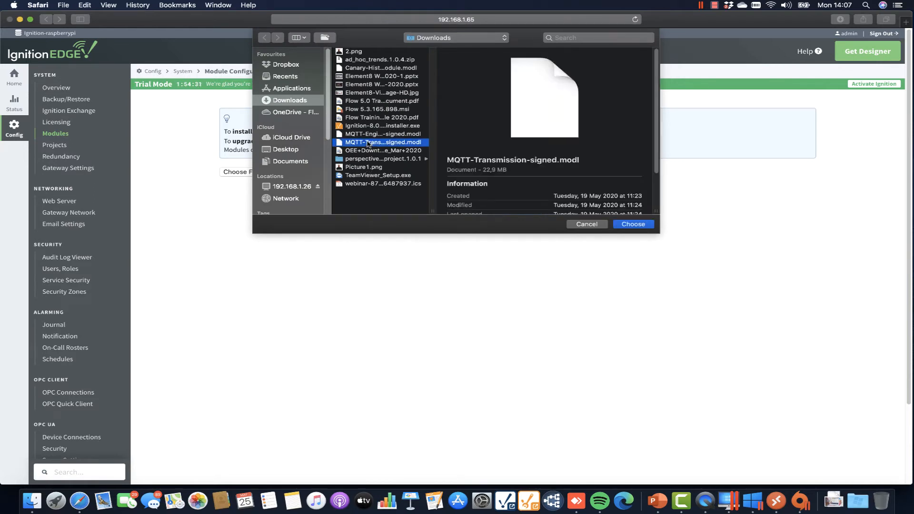
{"action": "left_click", "coordinate": [642, 226]}
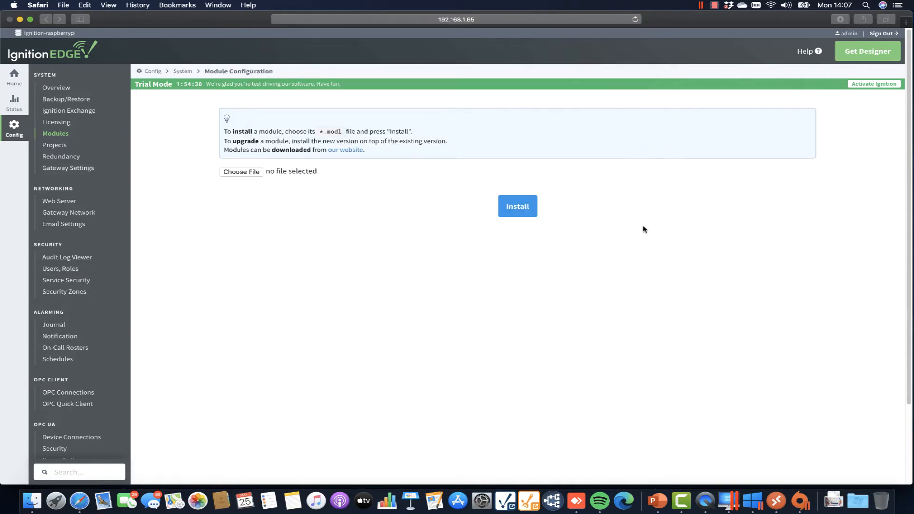
{"action": "left_click", "coordinate": [516, 208]}
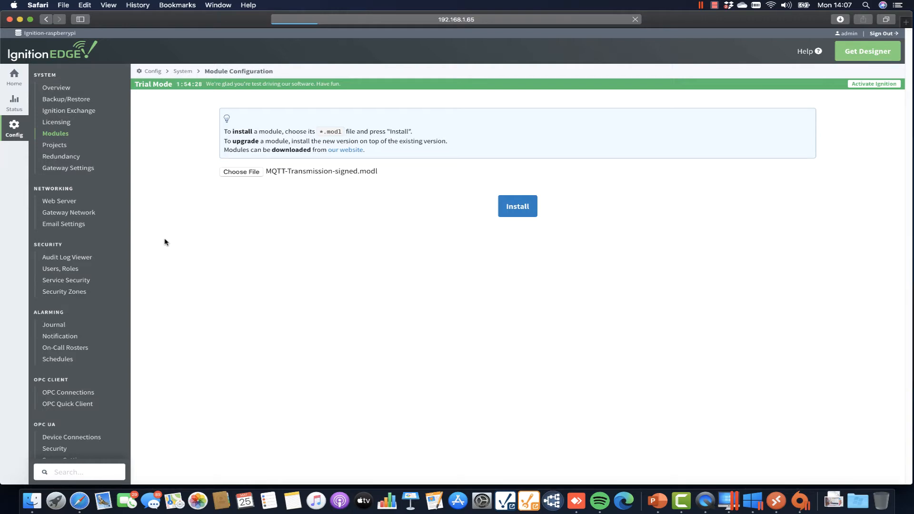
{"action": "scroll", "coordinate": [373, 393], "scroll_direction": "down", "scroll_amount": 1}
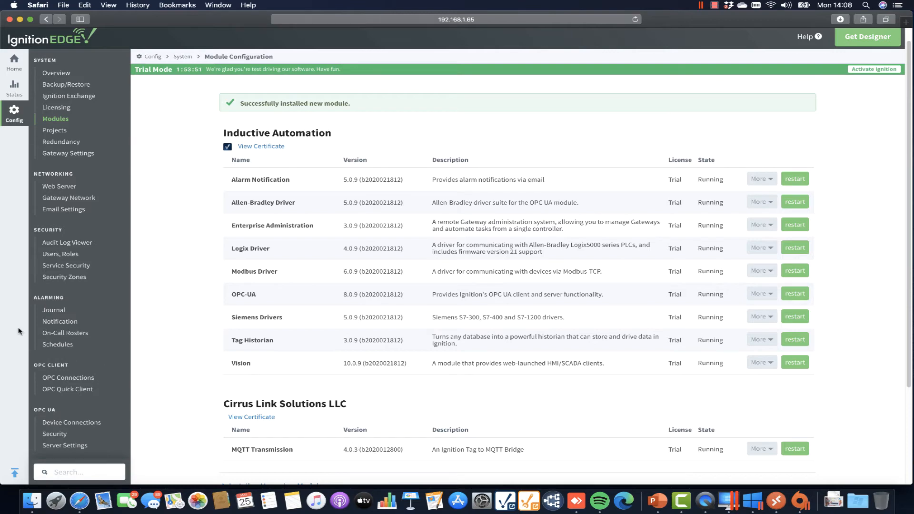
Review the MQTT Transmission history store settings.
{"action": "scroll", "coordinate": [62, 355], "scroll_direction": "down", "scroll_amount": 3}
{"action": "scroll", "coordinate": [61, 354], "scroll_direction": "down", "scroll_amount": 5}
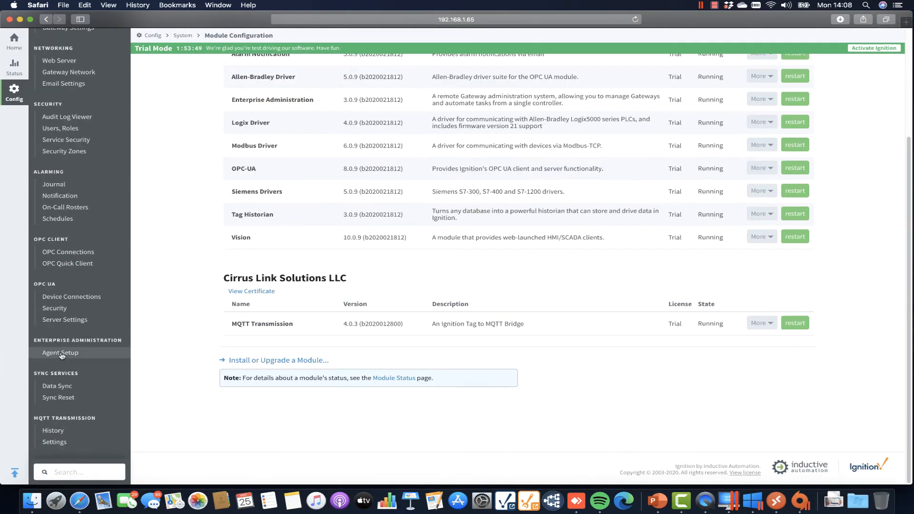
{"action": "left_click", "coordinate": [53, 431]}
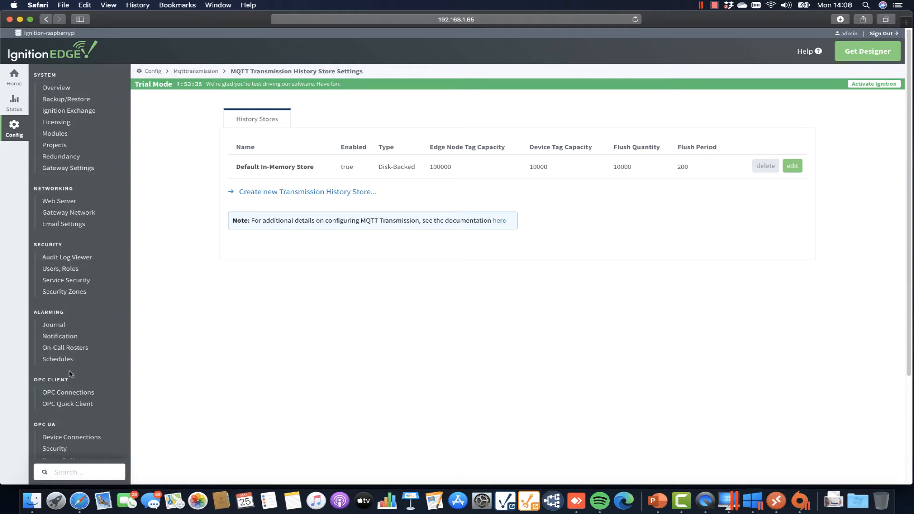
{"action": "scroll", "coordinate": [93, 393], "scroll_direction": "down", "scroll_amount": 2}
{"action": "scroll", "coordinate": [95, 392], "scroll_direction": "down", "scroll_amount": 3}
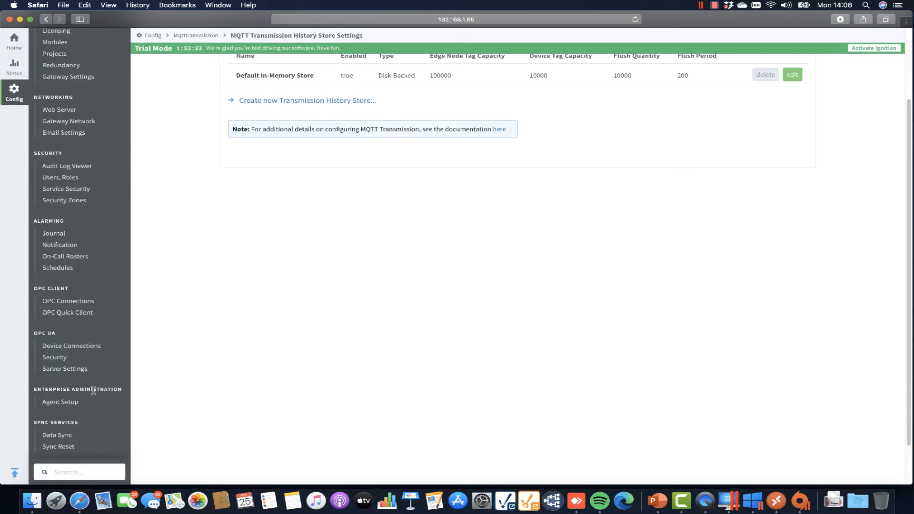
{"action": "scroll", "coordinate": [93, 391], "scroll_direction": "down", "scroll_amount": 3}
Check the MQTT servers and transmitters, then save MQTT Transmission as disabled.
{"action": "left_click", "coordinate": [59, 442]}
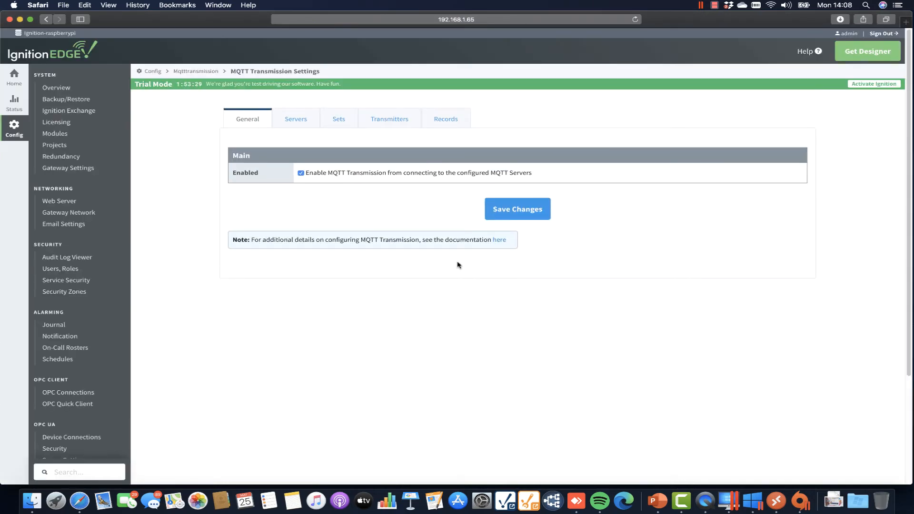
{"action": "left_click", "coordinate": [295, 124]}
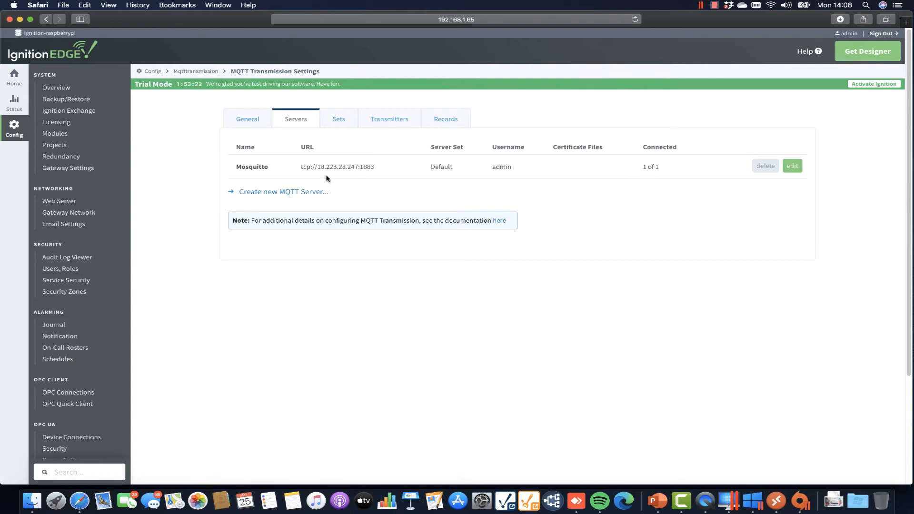
{"action": "left_click", "coordinate": [389, 123]}
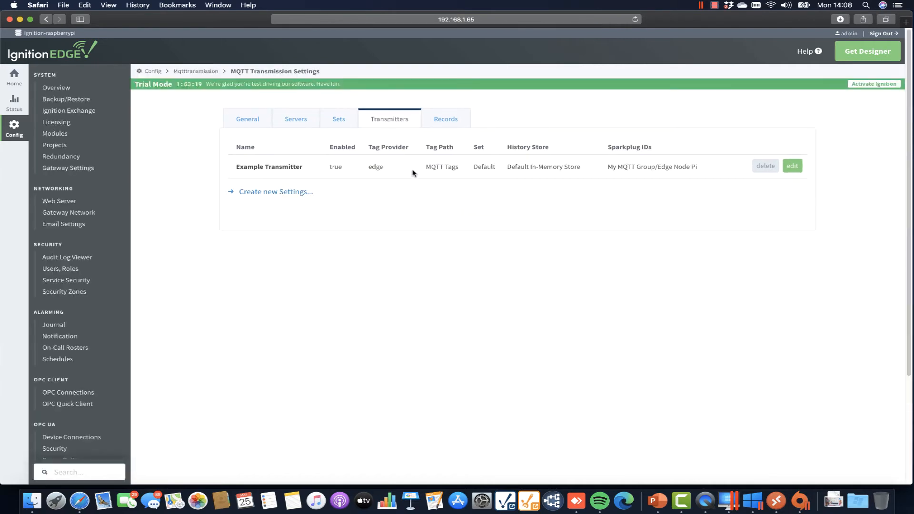
{"action": "left_click_drag", "start_coordinate": [426, 167], "coordinate": [463, 167]}
{"action": "left_click", "coordinate": [247, 121]}
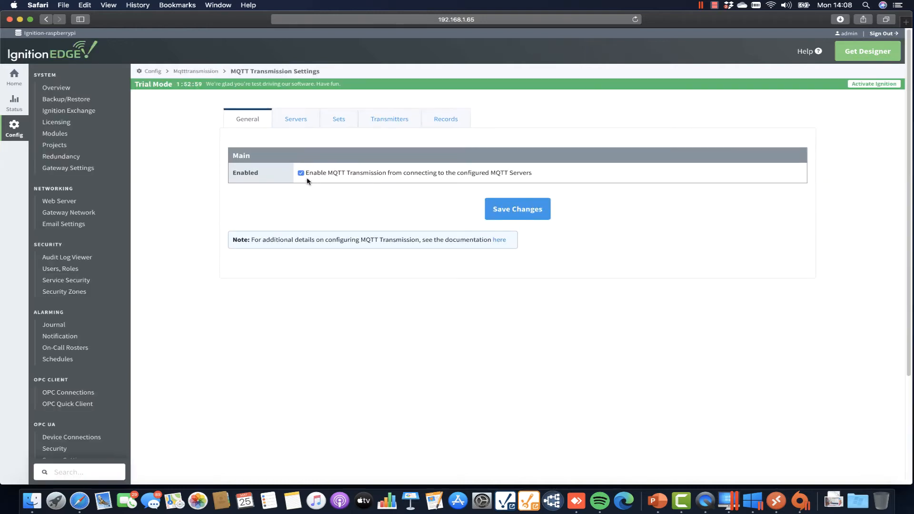
{"action": "left_click", "coordinate": [533, 218]}
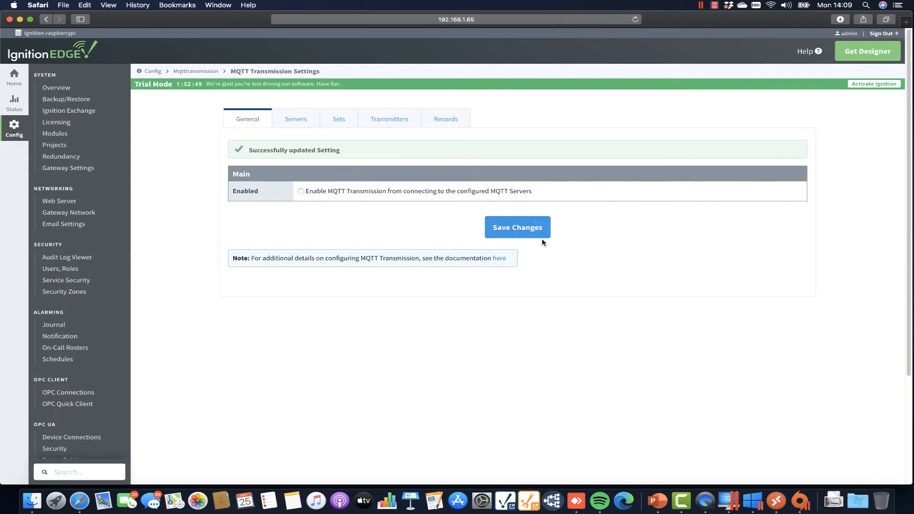
Launch the designer for the Ignition-PI Edge device and attempt to log in.
{"action": "left_click", "coordinate": [529, 504]}
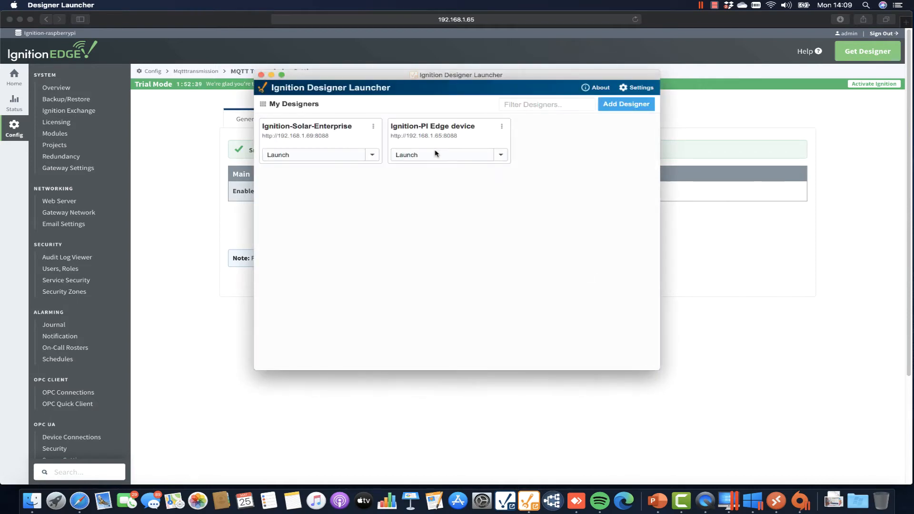
{"action": "left_click", "coordinate": [435, 154]}
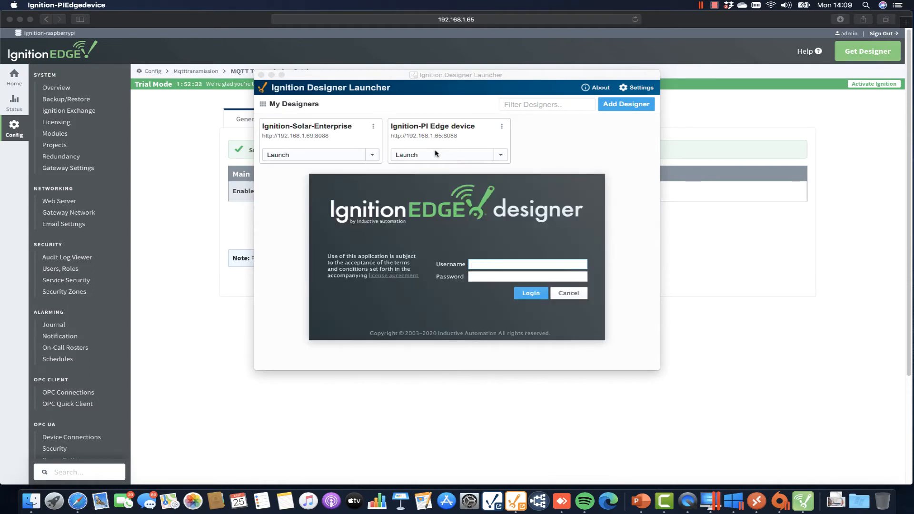
{"action": "type", "text": "adminPASSWORD"}
{"action": "key", "text": "Return"}
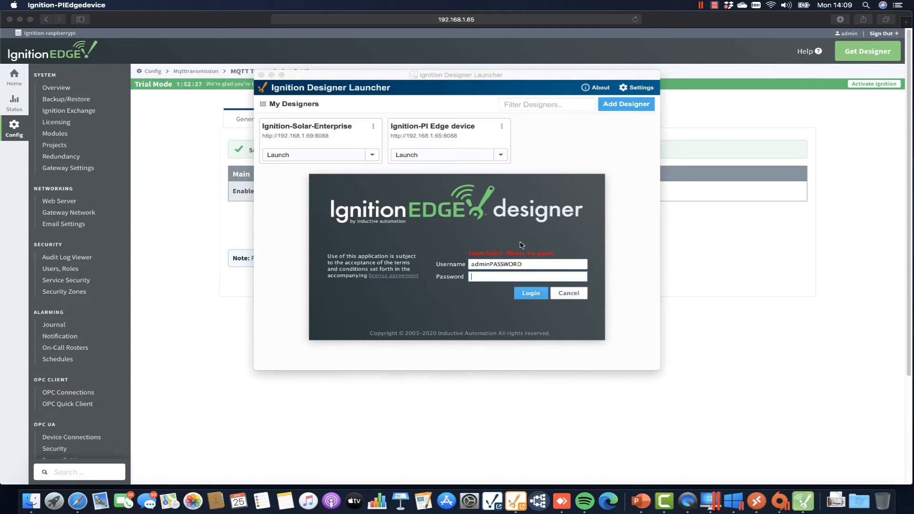
Correct the mistyped username, re-enter the password and sign in to the designer.
{"action": "double_click", "coordinate": [498, 268]}
{"action": "left_click", "coordinate": [536, 264]}
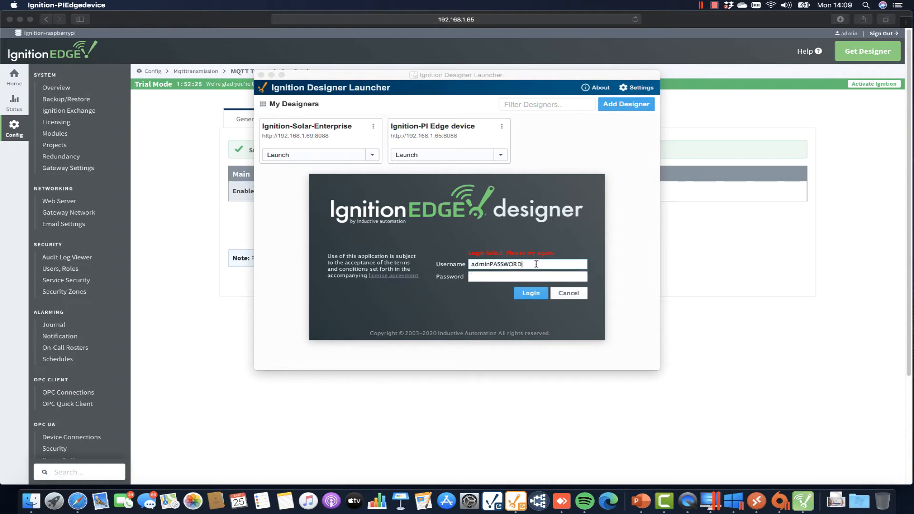
{"action": "key", "text": "BackSpace"}
{"action": "key", "text": "BackSpace"}
{"action": "key", "text": "BackSpace"}
{"action": "key", "text": "BackSpace"}
{"action": "key", "text": "BackSpace"}
{"action": "key", "text": "BackSpace"}
{"action": "key", "text": "BackSpace"}
{"action": "left_click", "coordinate": [507, 275]}
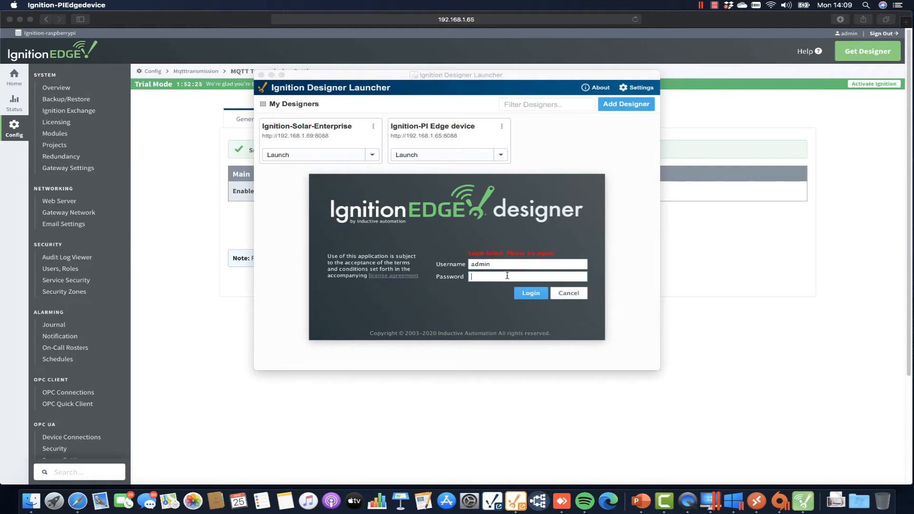
{"action": "key", "text": "BackSpace"}
{"action": "type", "text": "password"}
{"action": "key", "text": "Return"}
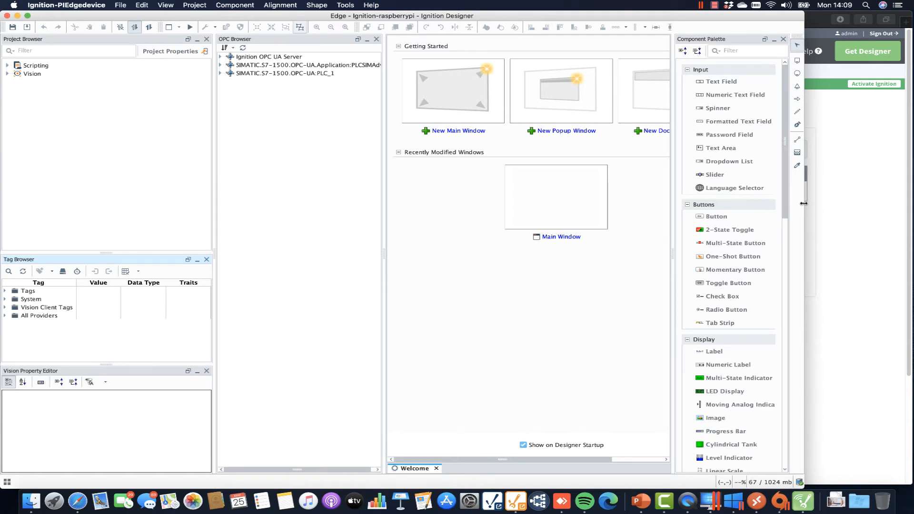
Widen the Designer window and expand Tags and the OPC tree down to the Solar Plant Met1-Met8 folder.
{"action": "left_click_drag", "start_coordinate": [804, 204], "coordinate": [911, 204]}
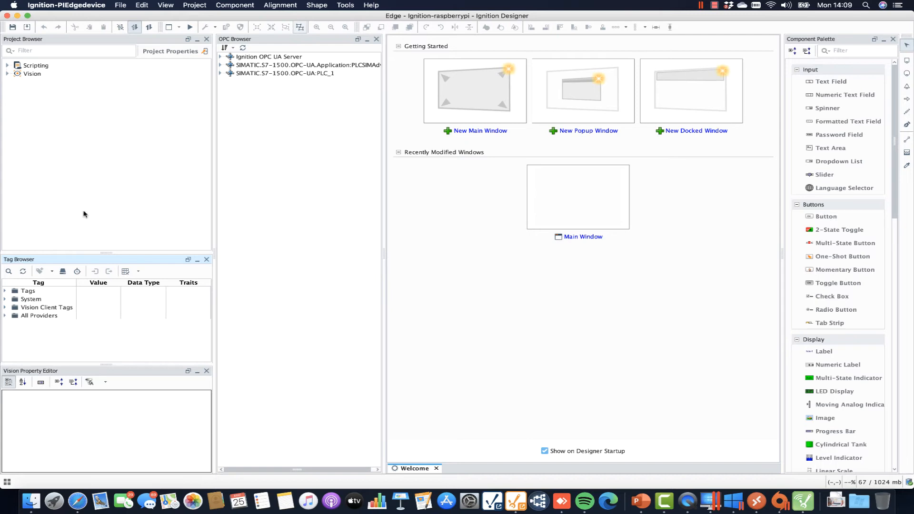
{"action": "left_click", "coordinate": [4, 290]}
{"action": "left_click", "coordinate": [24, 308]}
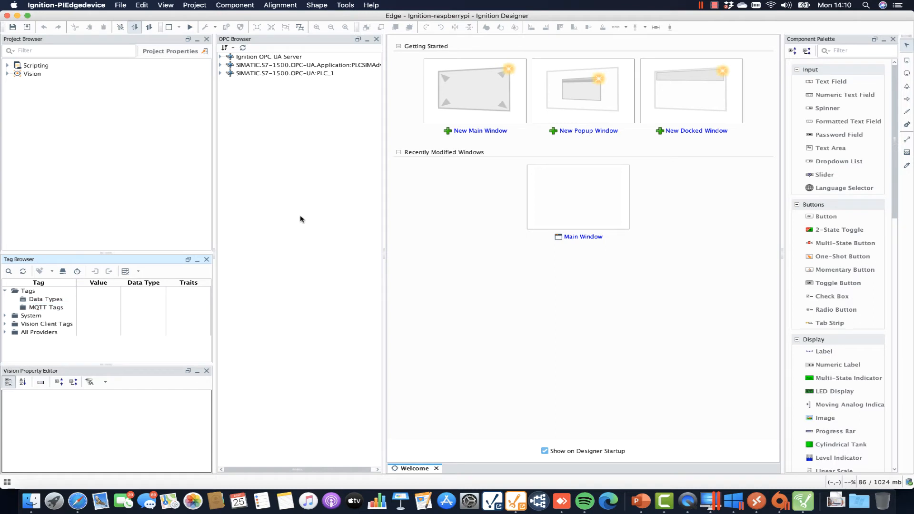
{"action": "left_click", "coordinate": [221, 58]}
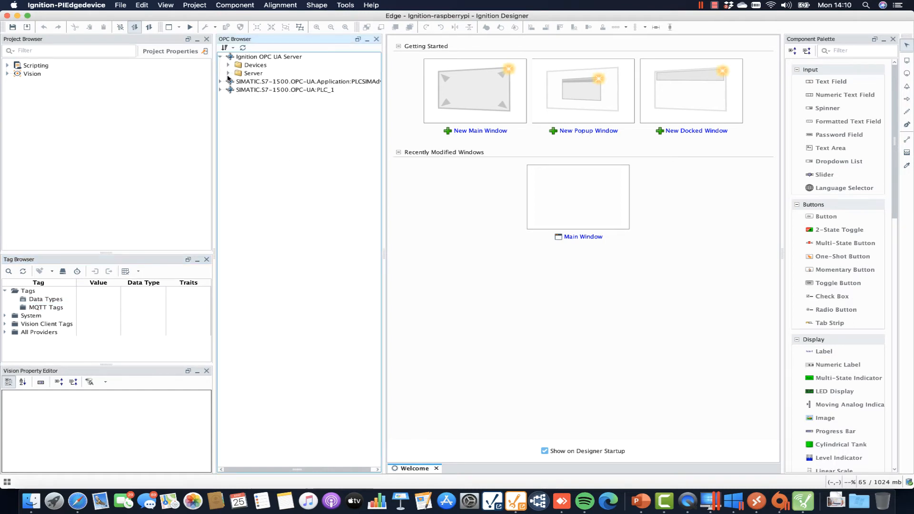
{"action": "left_click", "coordinate": [228, 65]}
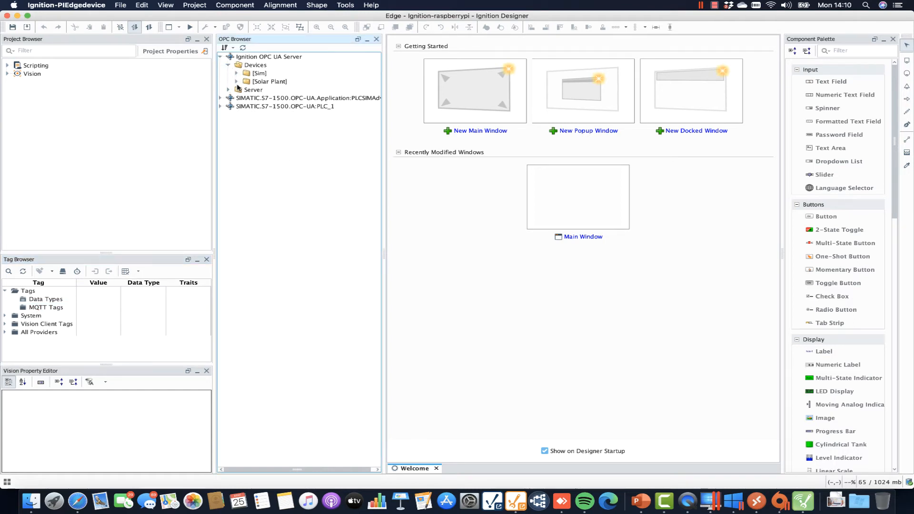
{"action": "left_click", "coordinate": [237, 81]}
{"action": "left_click", "coordinate": [244, 98]}
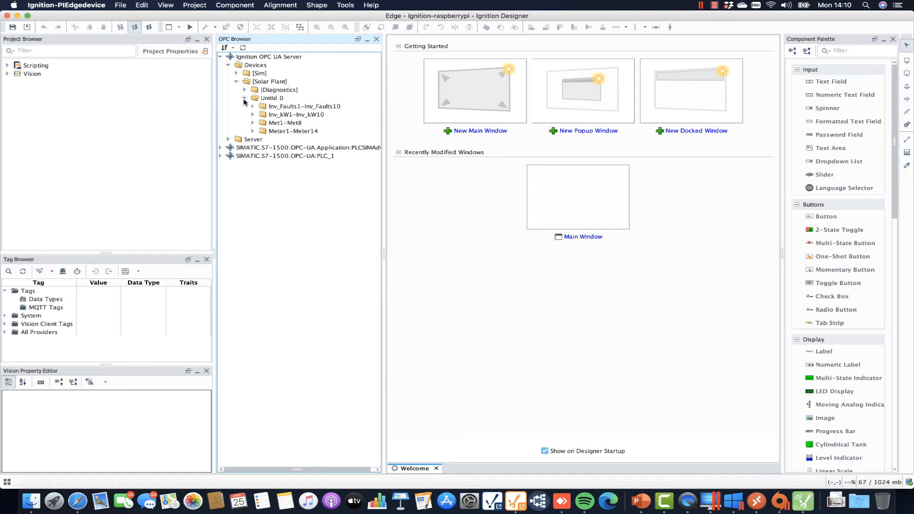
{"action": "left_click", "coordinate": [252, 123]}
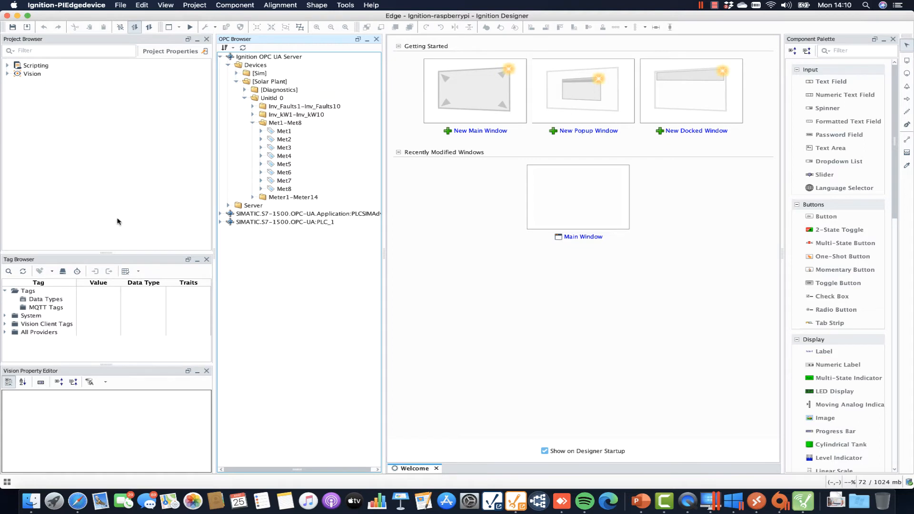
Create a new folder under Tags and start naming it Met Station.
{"action": "left_click", "coordinate": [23, 291]}
{"action": "right_click", "coordinate": [24, 292]}
{"action": "mouse_move", "coordinate": [114, 405]}
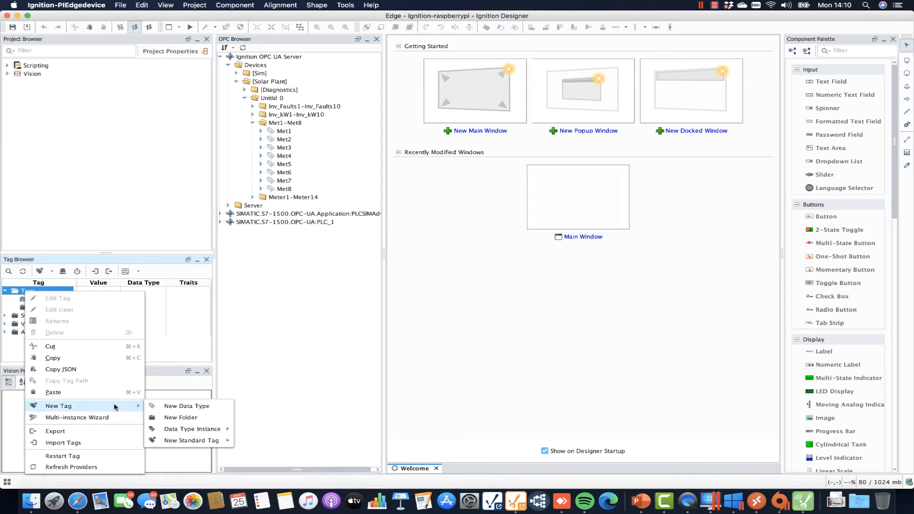
{"action": "left_click", "coordinate": [170, 417]}
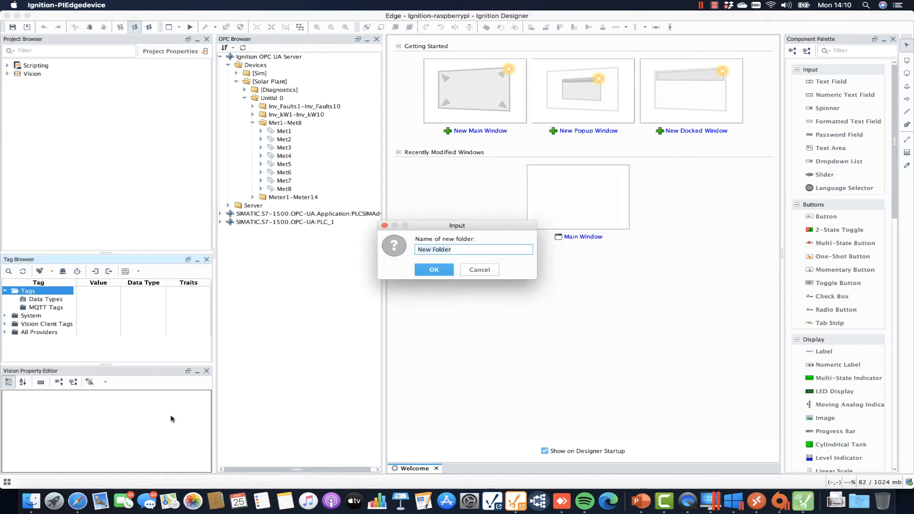
{"action": "type", "text": "Met Station"}
Confirm the Met Station folder name and drop the Met1-Met8 OPC folder into it.
{"action": "key", "text": "Return"}
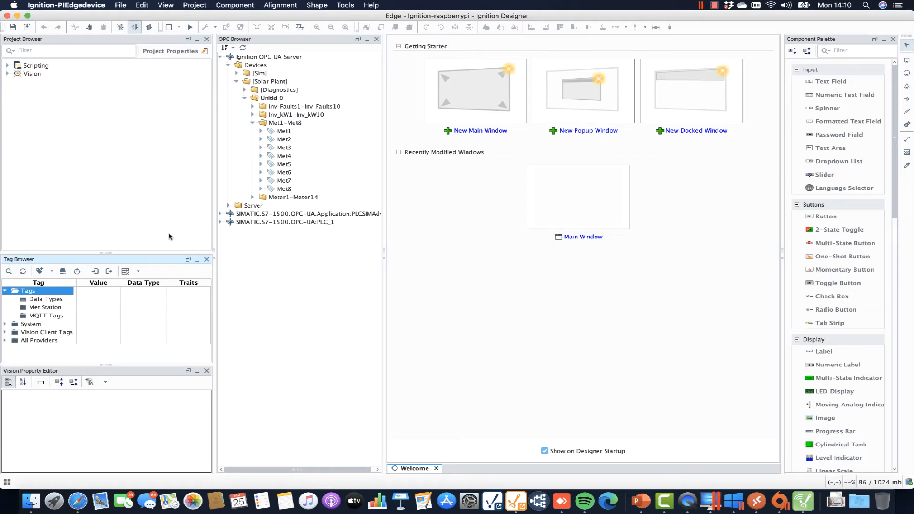
{"action": "left_click_drag", "start_coordinate": [284, 125], "coordinate": [47, 311]}
{"action": "left_click", "coordinate": [12, 308]}
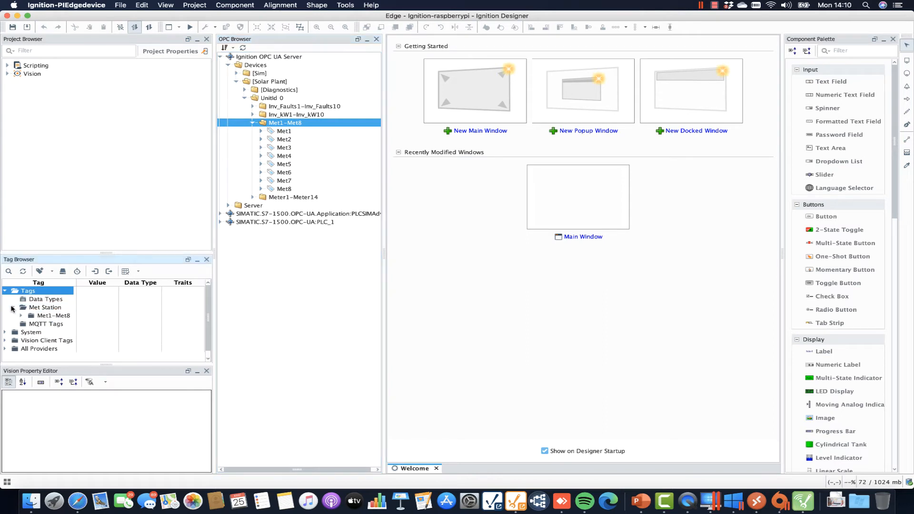
Check the new Met1-Met8 tags, then collapse both the tag folder and the OPC Met1-Met8 folder.
{"action": "left_click", "coordinate": [21, 316]}
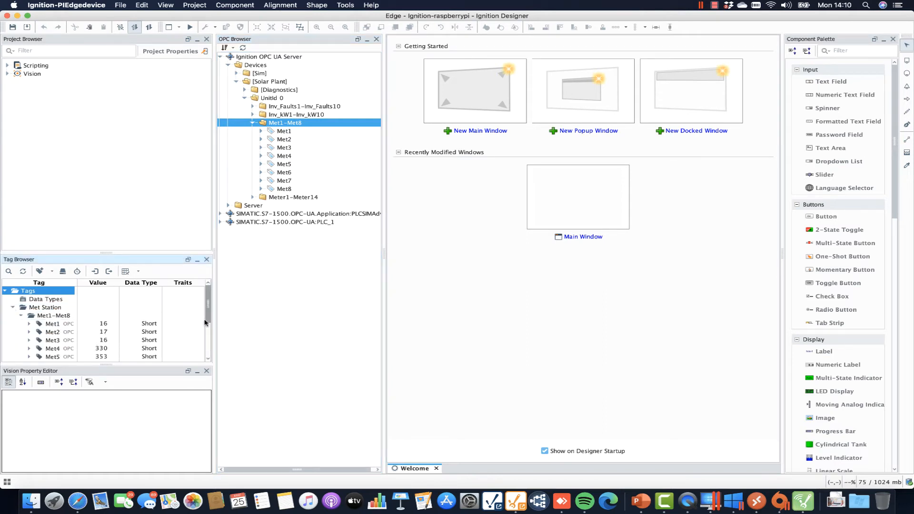
{"action": "mouse_move", "coordinate": [204, 323]}
{"action": "left_mouse_down"}
{"action": "mouse_move", "coordinate": [206, 337]}
{"action": "mouse_move", "coordinate": [206, 325]}
{"action": "left_mouse_up"}
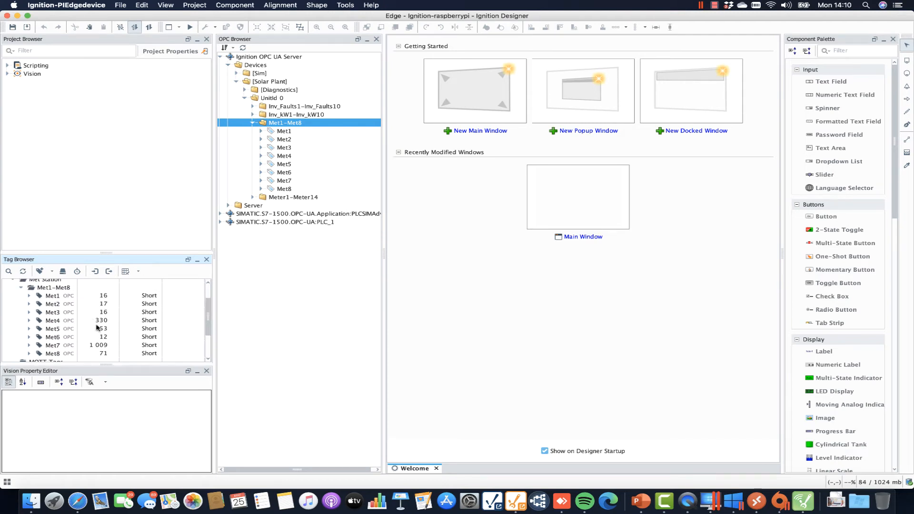
{"action": "scroll", "coordinate": [202, 323], "scroll_direction": "up", "scroll_amount": 3}
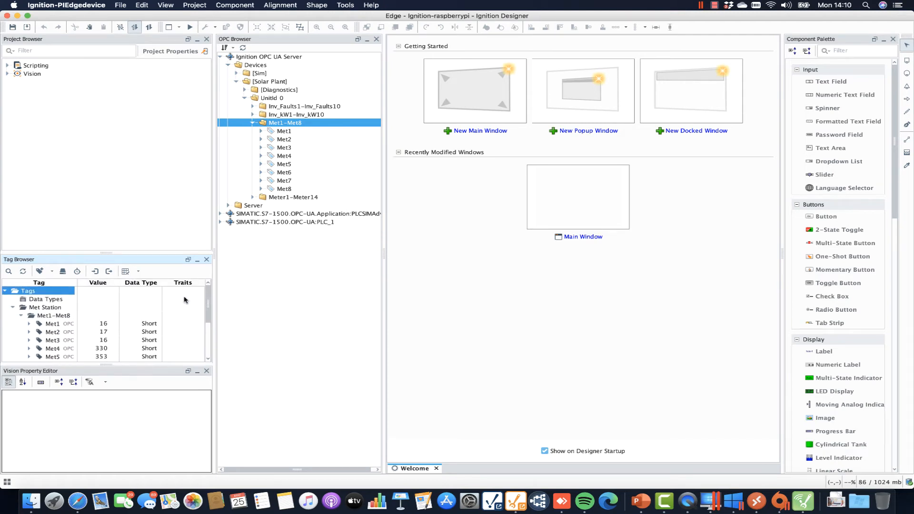
{"action": "left_click", "coordinate": [22, 317]}
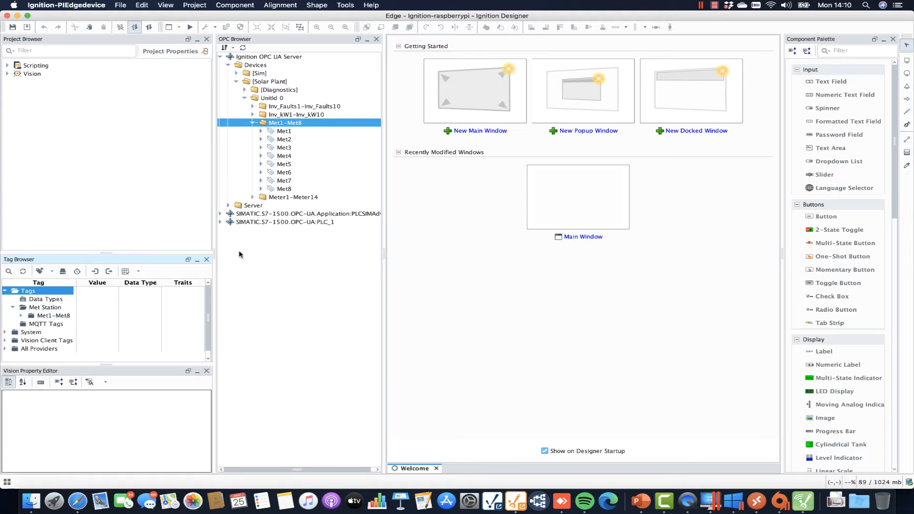
{"action": "left_click", "coordinate": [252, 123]}
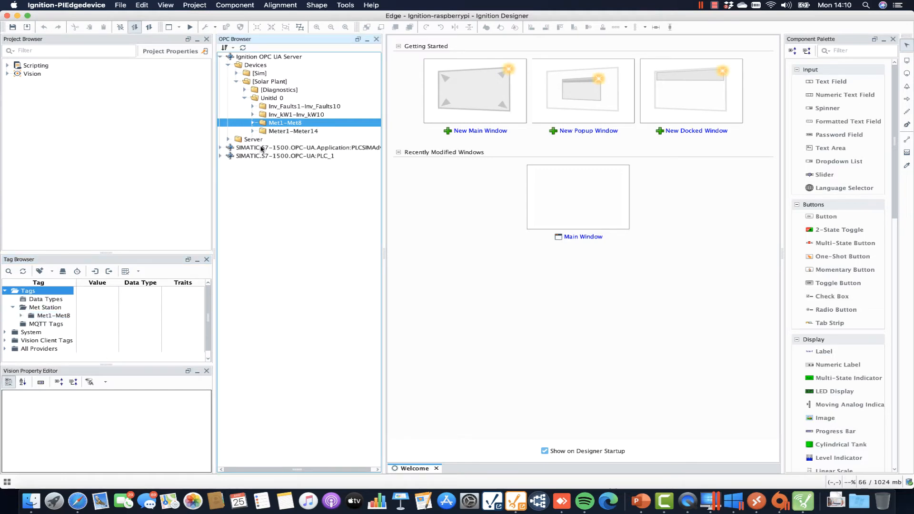
Create a new data type from the Inv_kW1 OPC tag and open it for editing.
{"action": "left_click", "coordinate": [289, 115]}
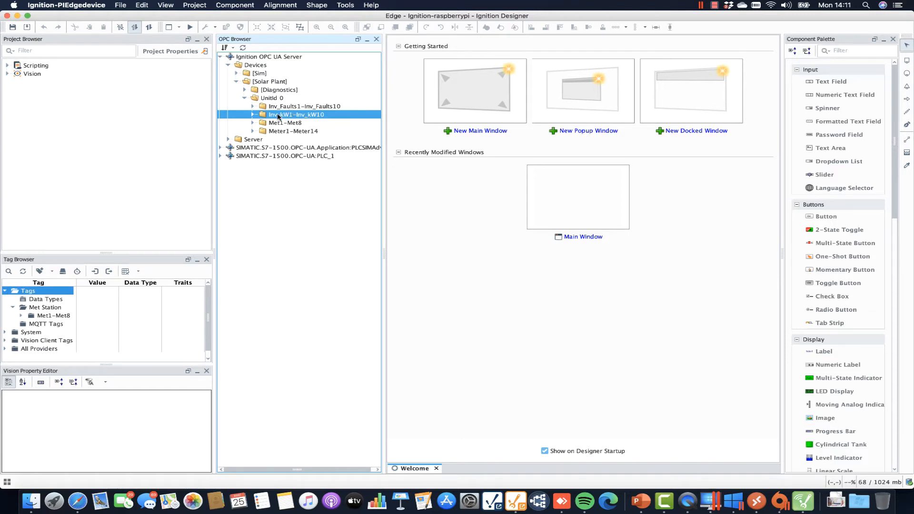
{"action": "left_click", "coordinate": [252, 115]}
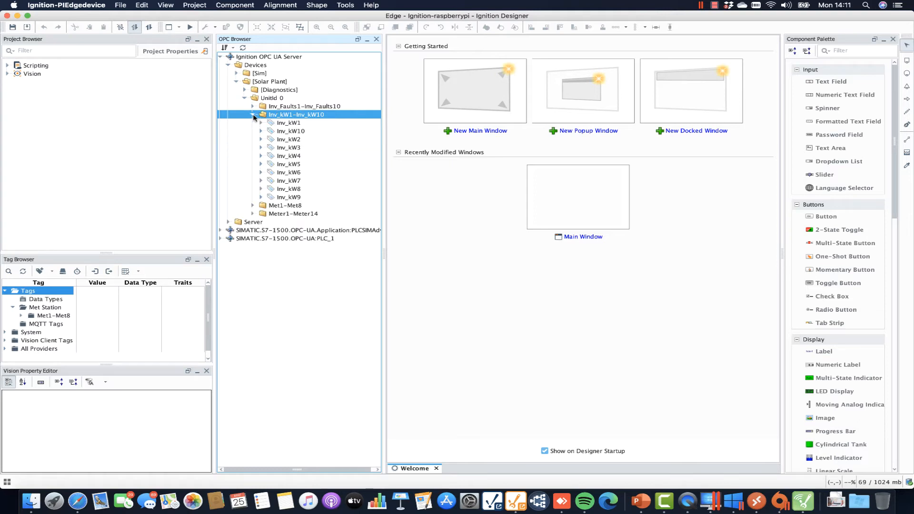
{"action": "left_click", "coordinate": [289, 125]}
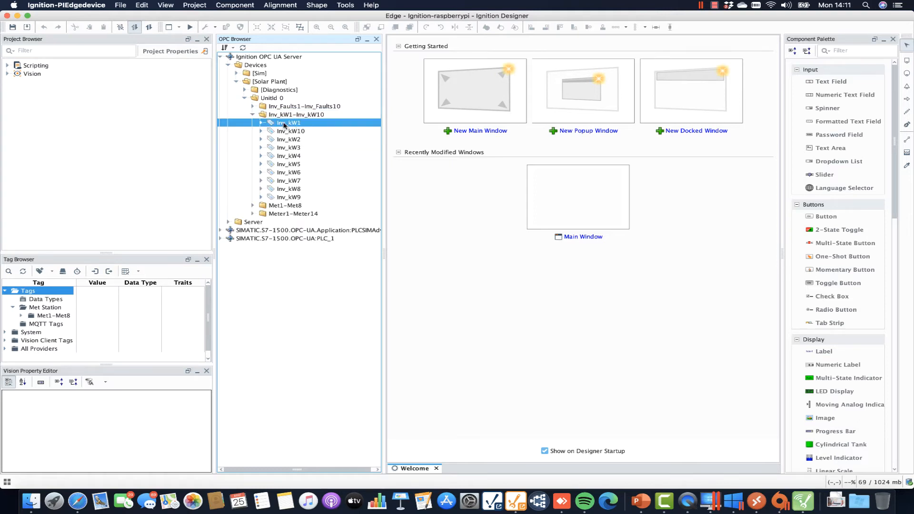
{"action": "left_click_drag", "start_coordinate": [284, 126], "coordinate": [60, 304]}
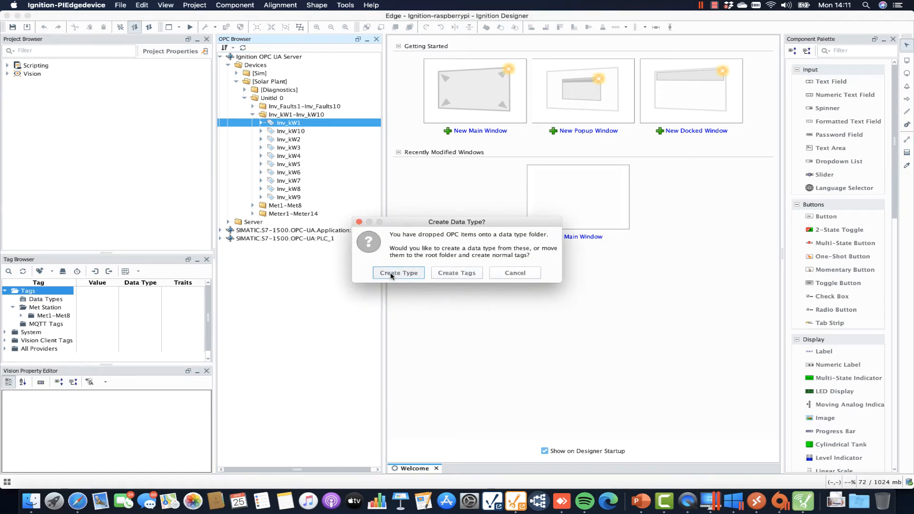
{"action": "left_click", "coordinate": [392, 275]}
{"action": "left_click", "coordinate": [12, 298]}
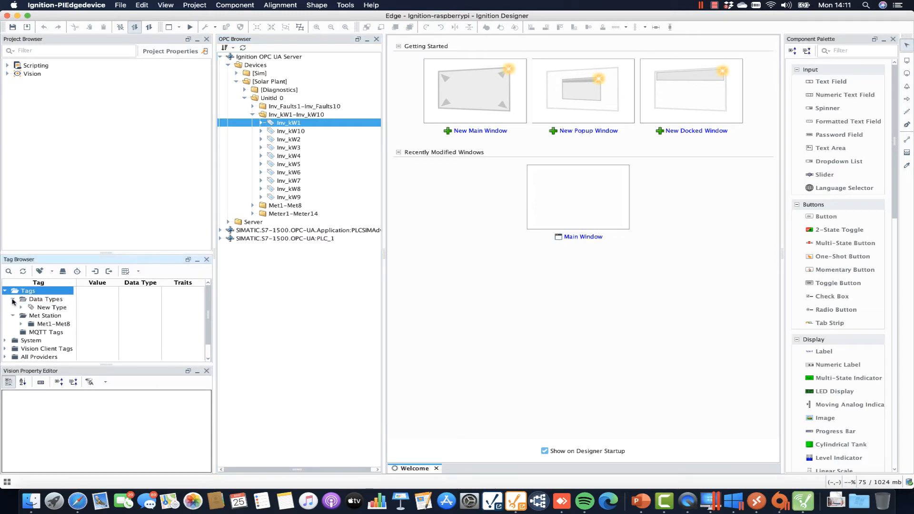
{"action": "double_click", "coordinate": [51, 307]}
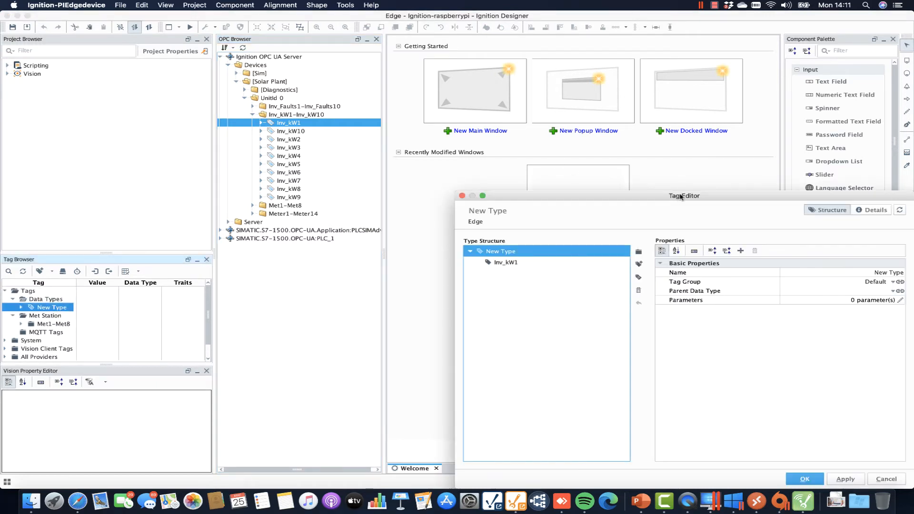
Rename the new data type to Inverter.
{"action": "left_click_drag", "start_coordinate": [675, 211], "coordinate": [720, 216]}
{"action": "type", "text": "Inverter"}
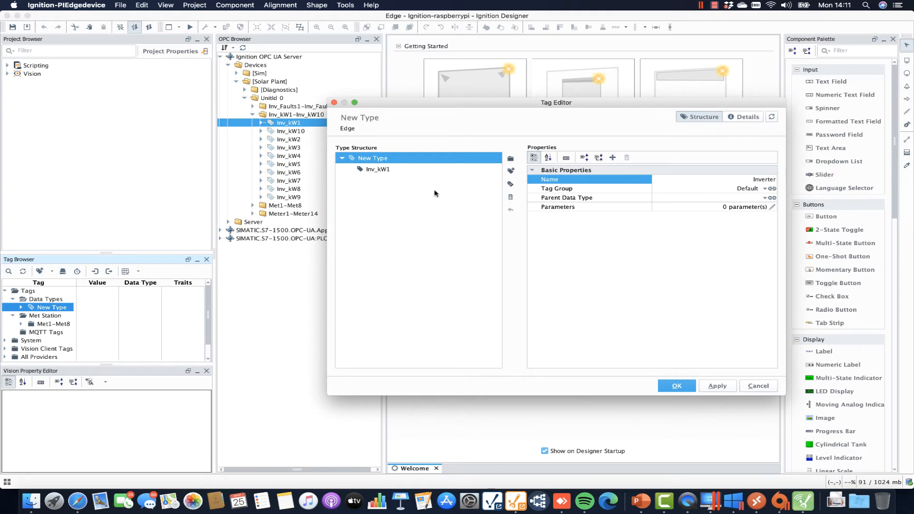
{"action": "left_click", "coordinate": [389, 169]}
{"action": "left_click", "coordinate": [372, 160]}
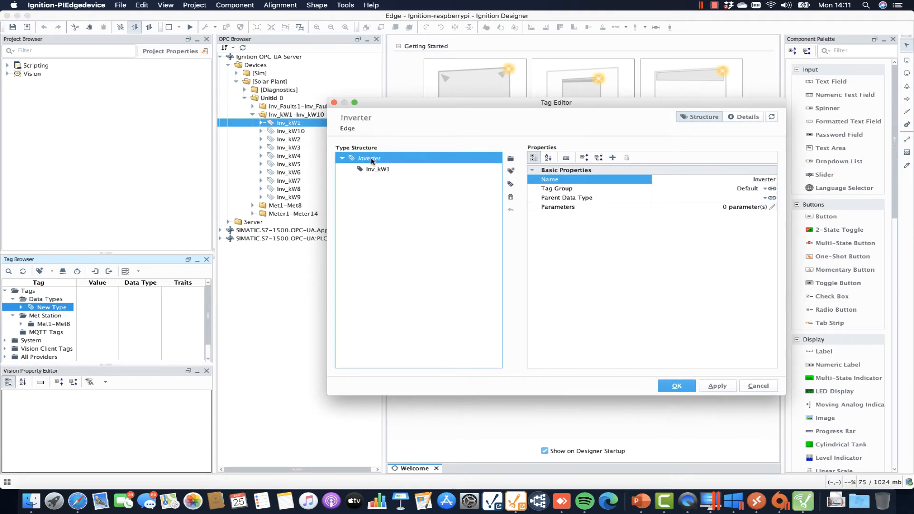
Add an InvereterNum parameter with value 1 to Inverter and save the type.
{"action": "left_click", "coordinate": [772, 207]}
{"action": "left_click", "coordinate": [764, 155]}
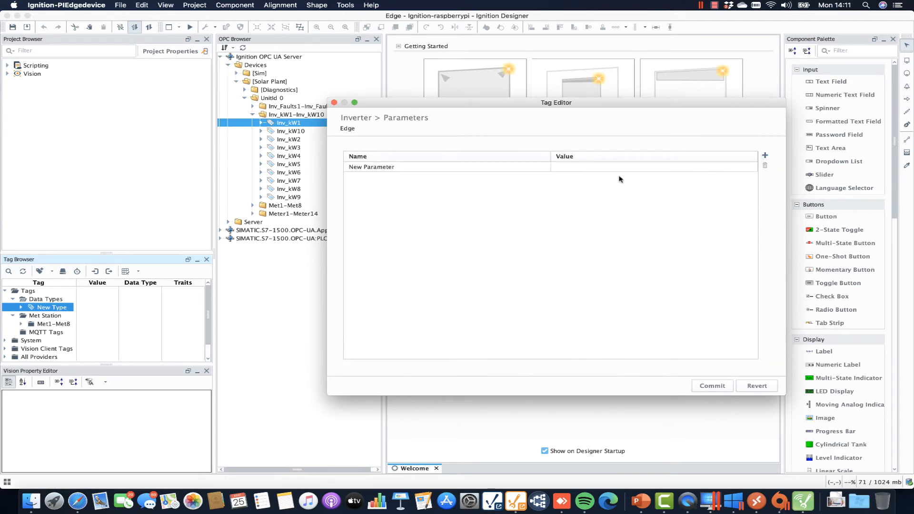
{"action": "double_click", "coordinate": [467, 167]}
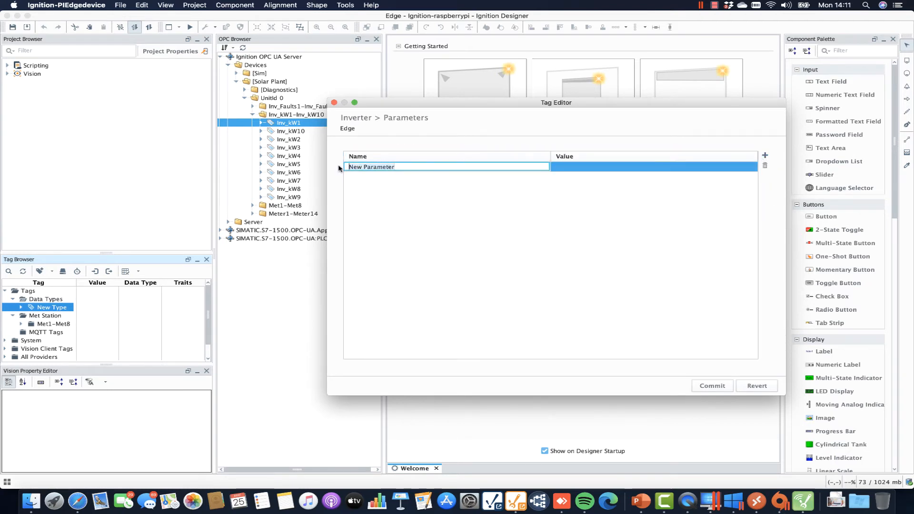
{"action": "type", "text": "Inv"}
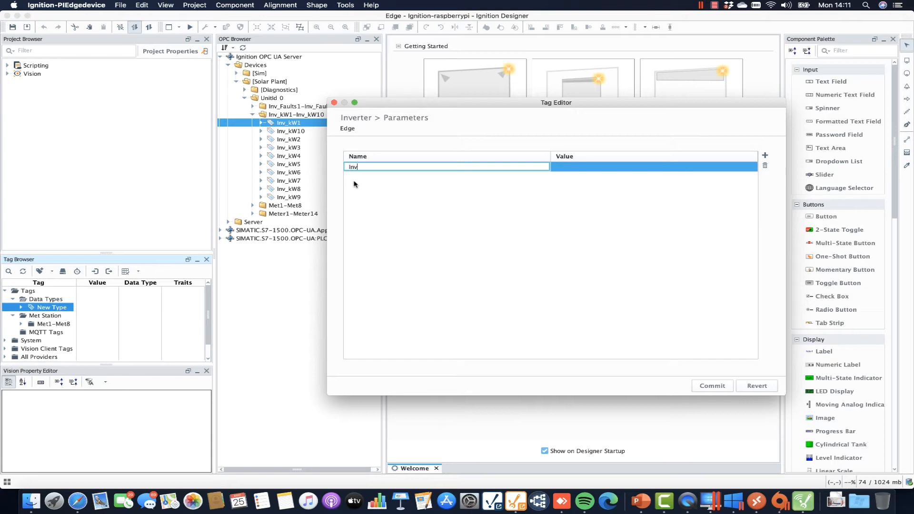
{"action": "type", "text": "ereterNum"}
{"action": "double_click", "coordinate": [592, 168]}
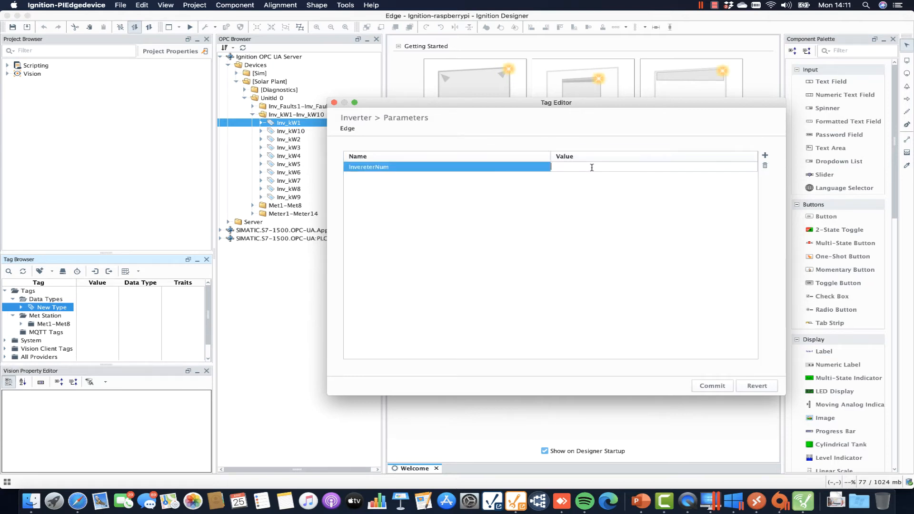
{"action": "left_click", "coordinate": [732, 388]}
{"action": "left_click", "coordinate": [716, 387]}
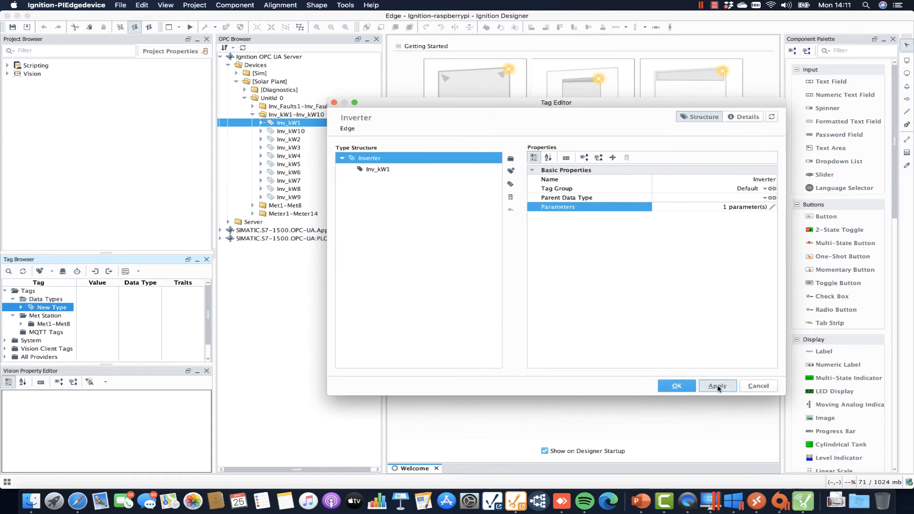
{"action": "left_click", "coordinate": [676, 385]}
{"action": "double_click", "coordinate": [40, 309]}
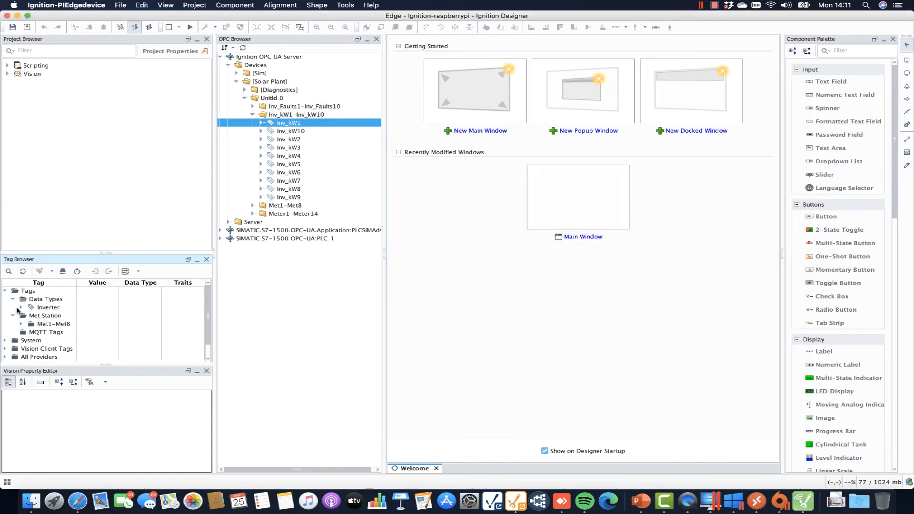
Add the Inv_Faults1 OPC tag as a member of the Inverter type.
{"action": "left_click", "coordinate": [56, 315]}
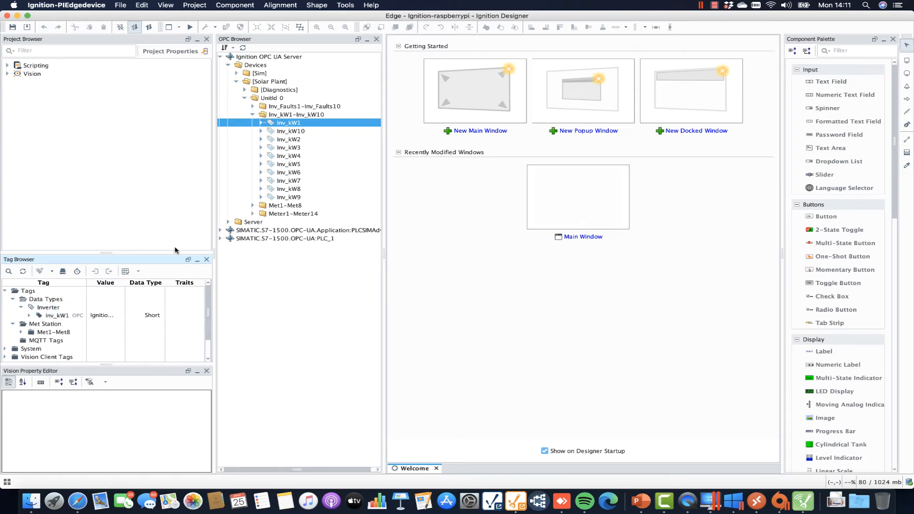
{"action": "left_click", "coordinate": [253, 114]}
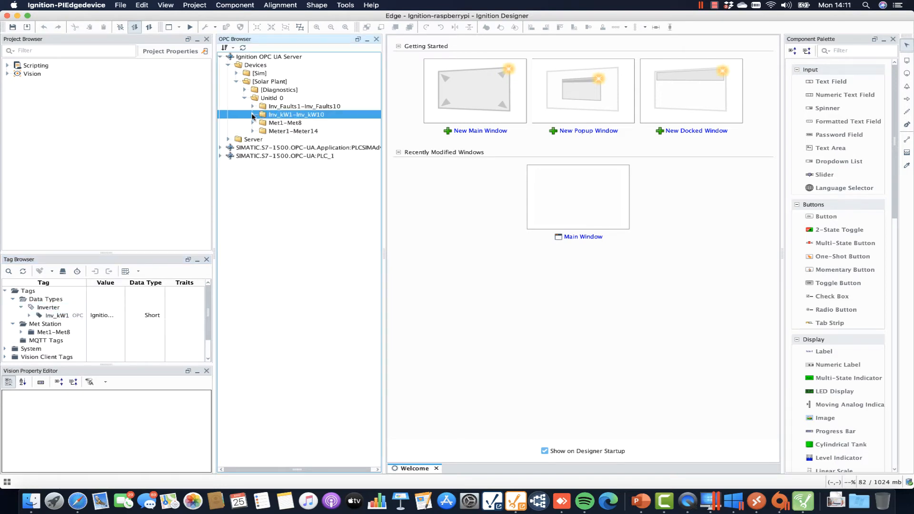
{"action": "left_click", "coordinate": [252, 106]}
{"action": "left_click", "coordinate": [287, 115]}
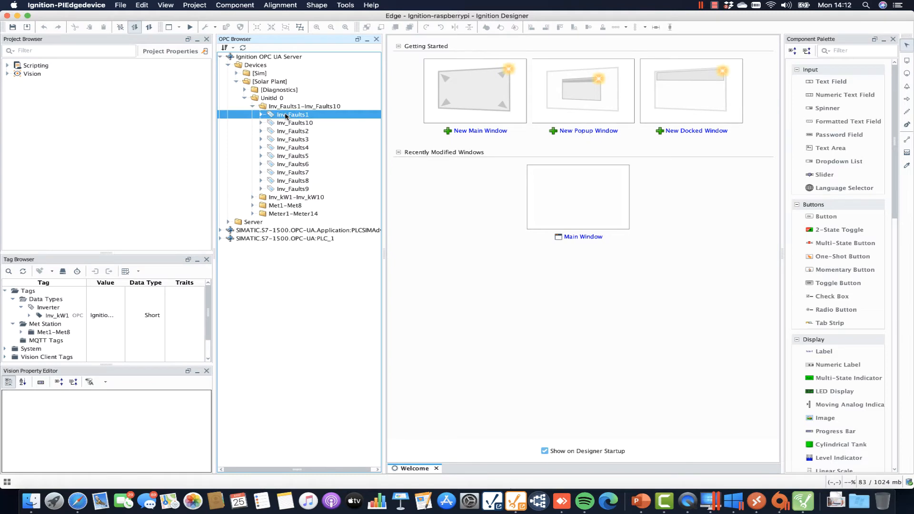
{"action": "left_click_drag", "start_coordinate": [286, 115], "coordinate": [47, 309]}
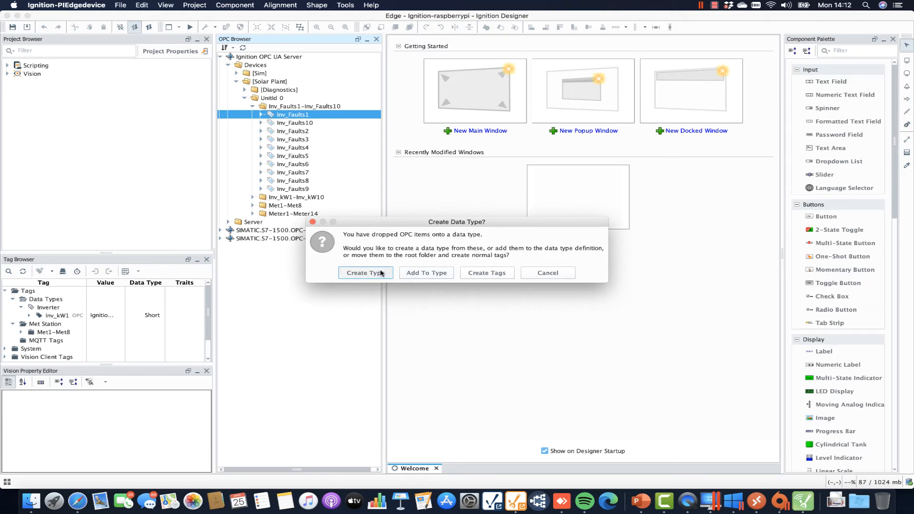
{"action": "left_click", "coordinate": [426, 272]}
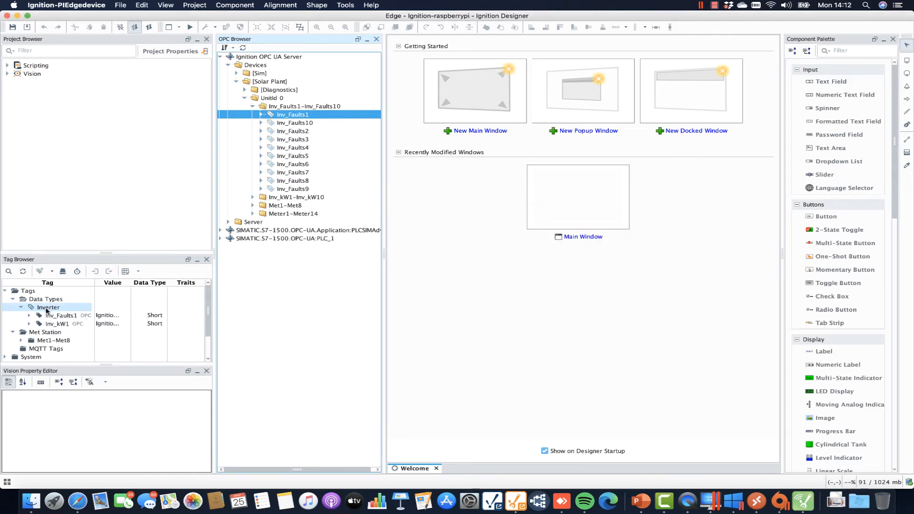
Rename the Inverter members from Inv_kW1 and Inv_Faults1 to Inv_kW and Inv_Faults.
{"action": "double_click", "coordinate": [45, 309]}
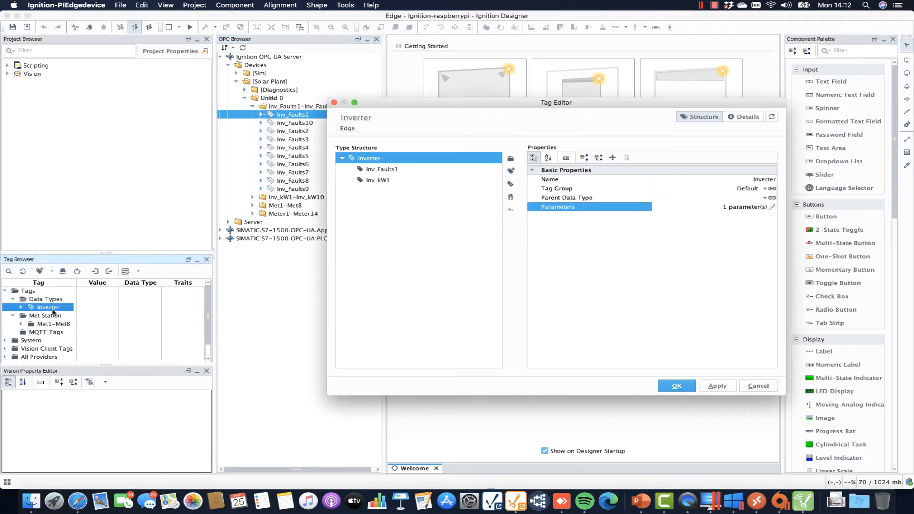
{"action": "left_click", "coordinate": [383, 180]}
{"action": "left_click", "coordinate": [769, 180]}
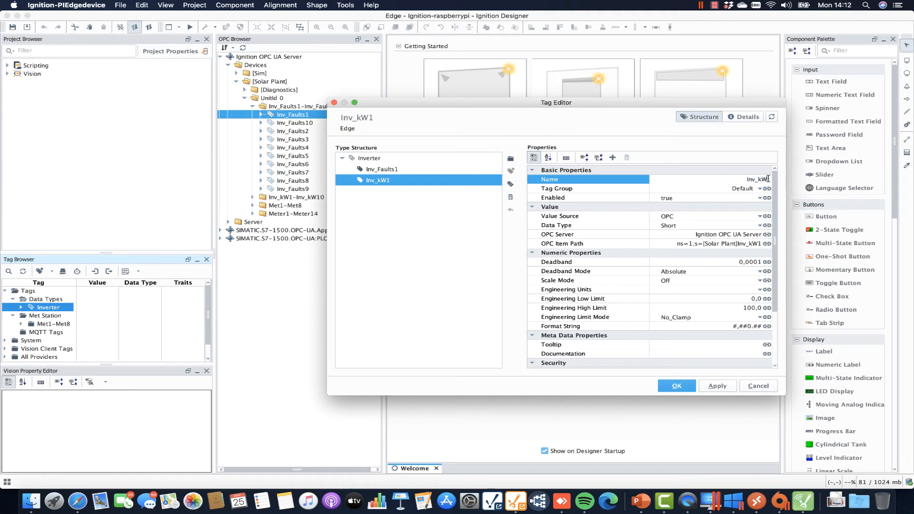
{"action": "key", "text": "BackSpace"}
{"action": "left_click", "coordinate": [383, 170]}
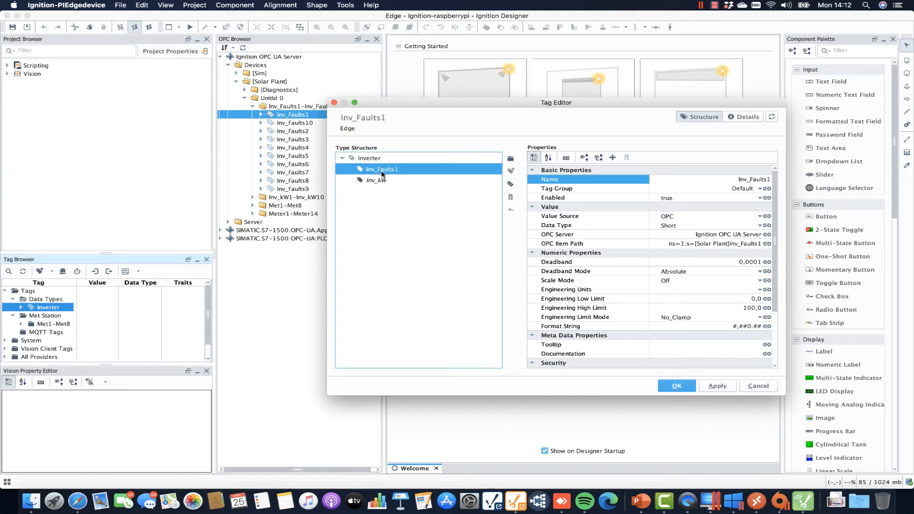
{"action": "left_click", "coordinate": [769, 179]}
{"action": "key", "text": "BackSpace"}
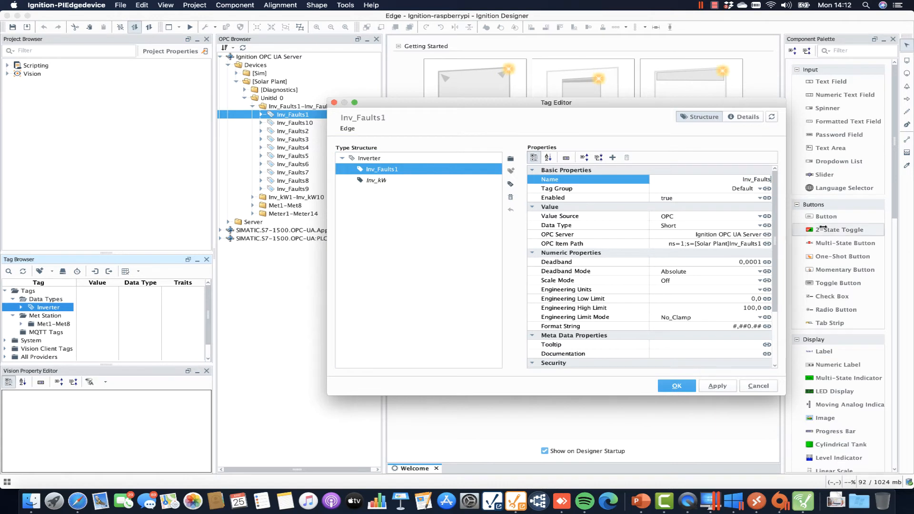
Bind the Inv_Faults OPC item path's number to the InvereterNum parameter.
{"action": "left_click", "coordinate": [766, 243]}
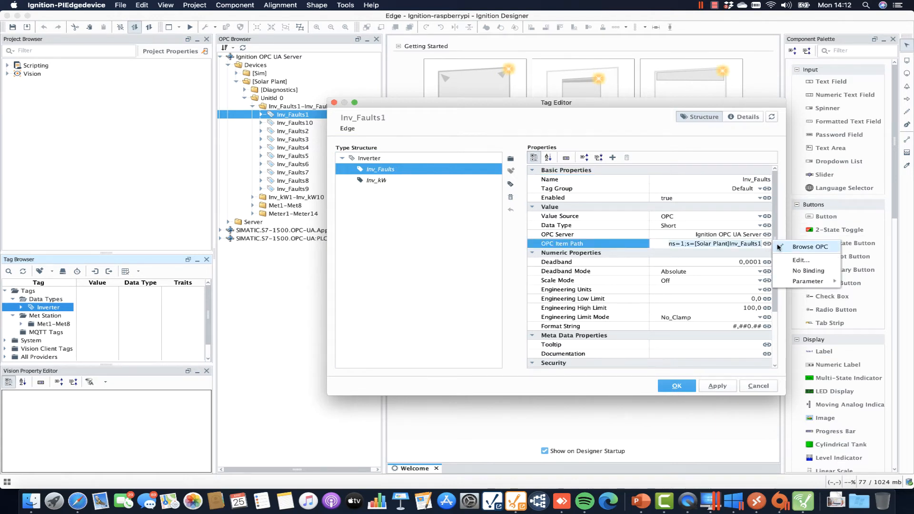
{"action": "left_click", "coordinate": [801, 260]}
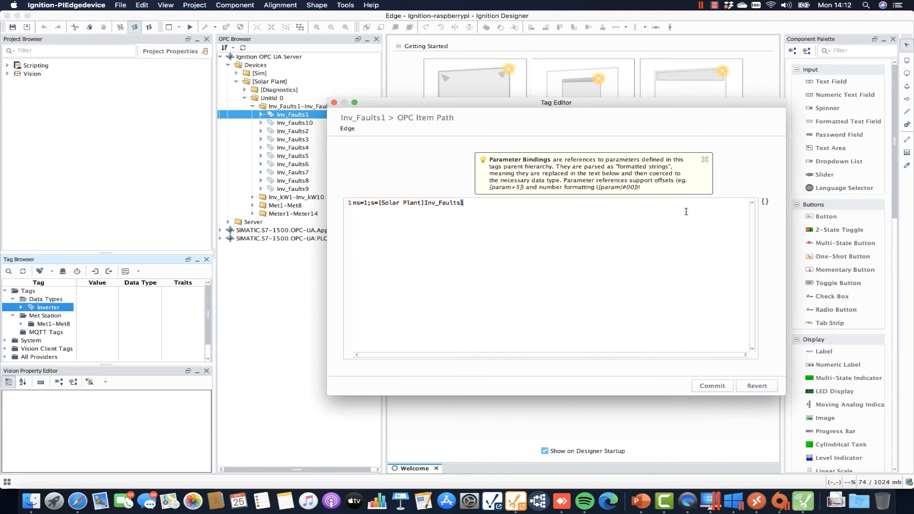
{"action": "left_click", "coordinate": [764, 203]}
{"action": "left_click", "coordinate": [789, 214]}
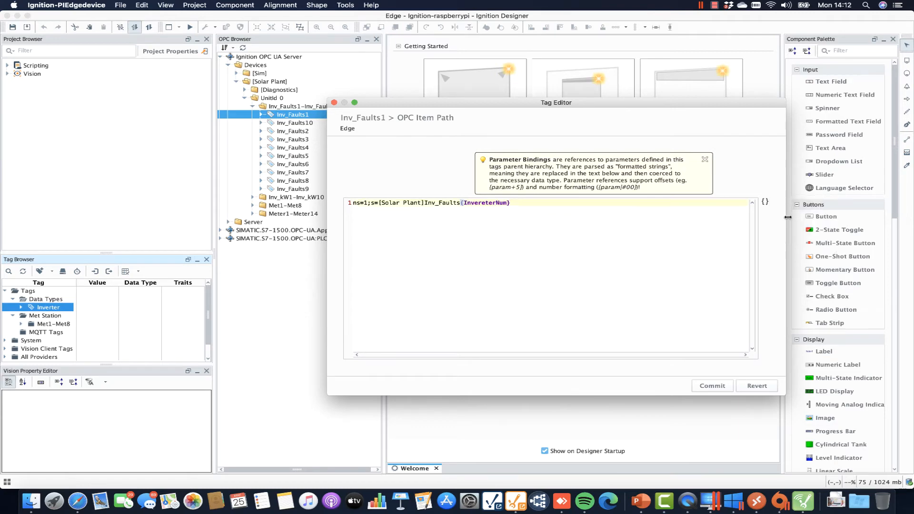
{"action": "left_click", "coordinate": [709, 385]}
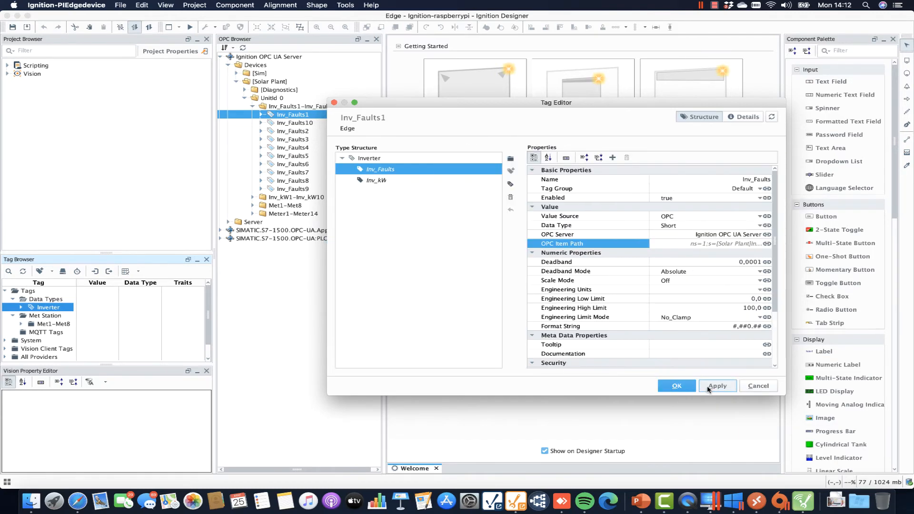
Bind the Inv_kW OPC item path to InvereterNum, giving [Solar Plant]Inv_kW{InvereterNum}, and save Inverter.
{"action": "left_click", "coordinate": [388, 180]}
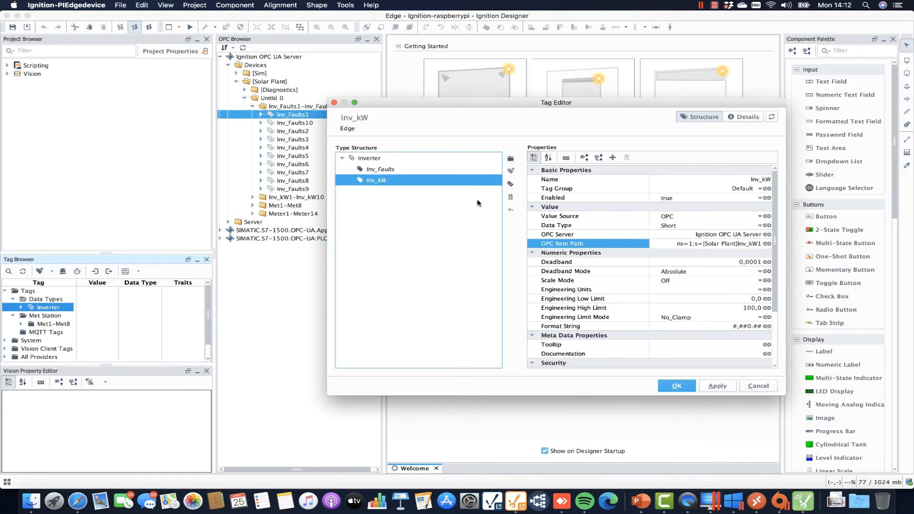
{"action": "left_click", "coordinate": [766, 244]}
{"action": "left_click", "coordinate": [794, 260]}
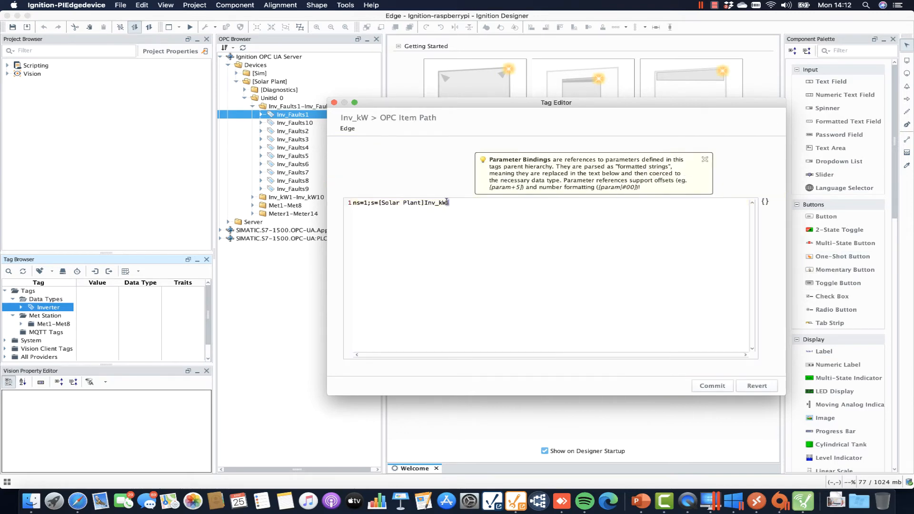
{"action": "left_click", "coordinate": [764, 201]}
{"action": "left_click", "coordinate": [792, 215]}
{"action": "left_click", "coordinate": [712, 384]}
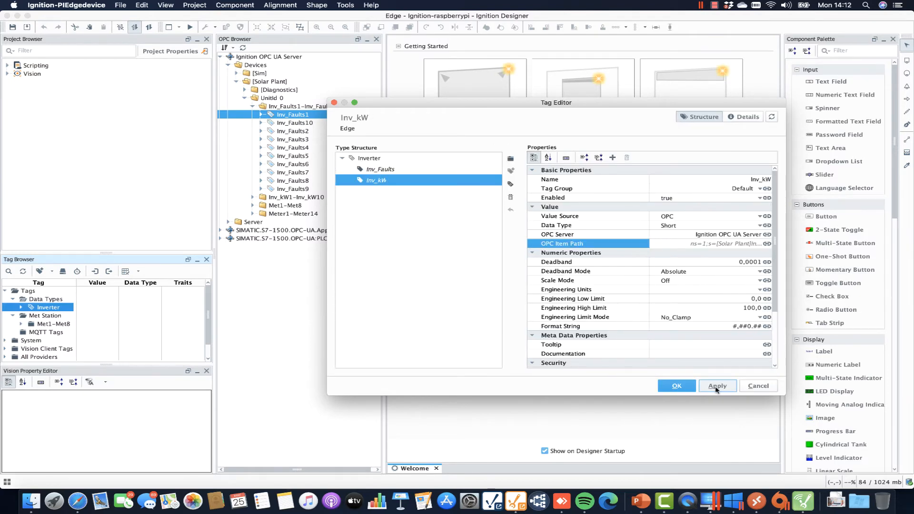
{"action": "left_click", "coordinate": [715, 389]}
{"action": "left_click", "coordinate": [718, 388]}
{"action": "left_click", "coordinate": [669, 388]}
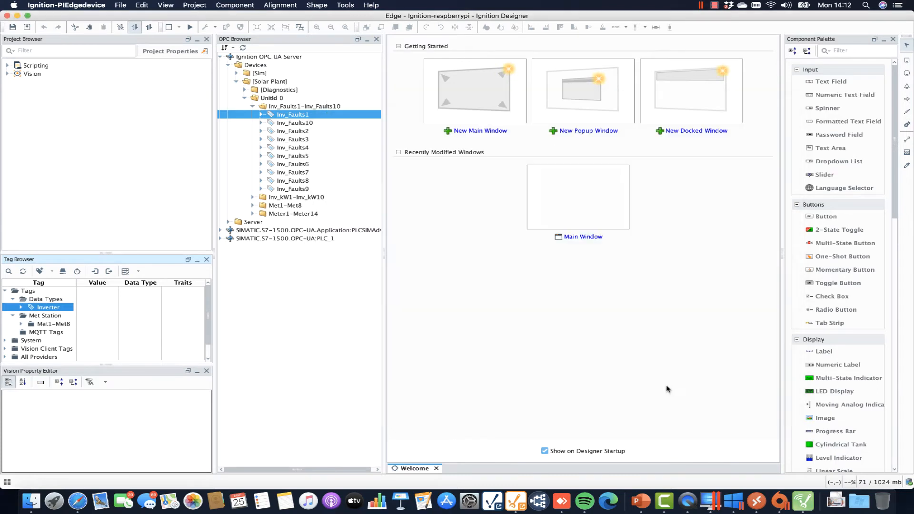
Create a new folder named Inverters under Tags.
{"action": "left_click", "coordinate": [13, 315]}
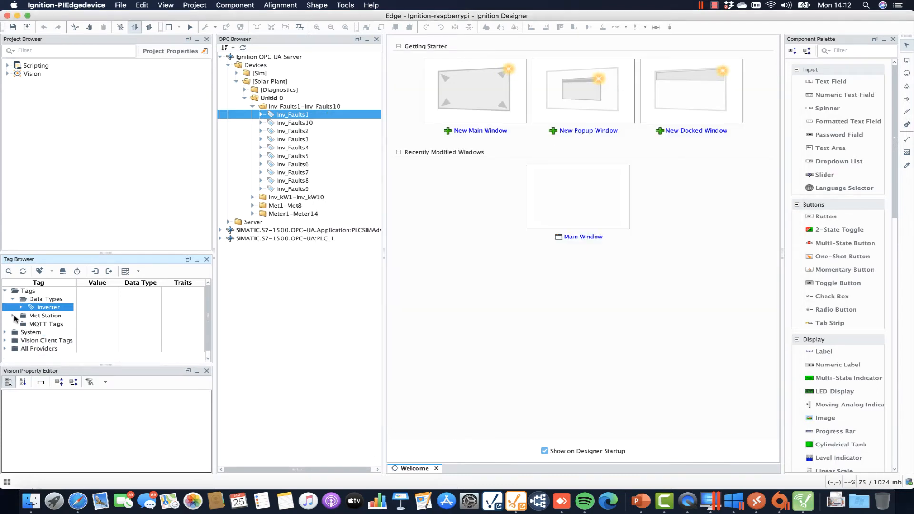
{"action": "left_click", "coordinate": [13, 299]}
{"action": "right_click", "coordinate": [27, 291]}
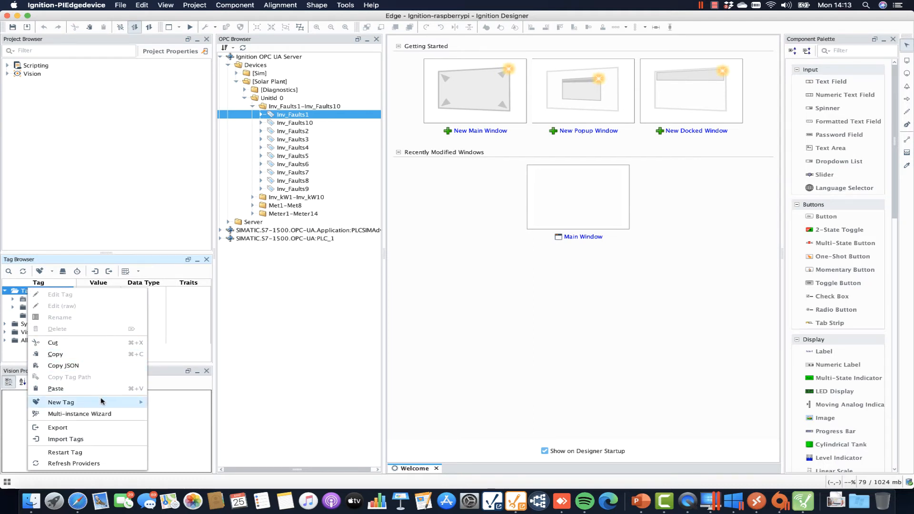
{"action": "mouse_move", "coordinate": [101, 401]}
{"action": "left_click", "coordinate": [173, 415]}
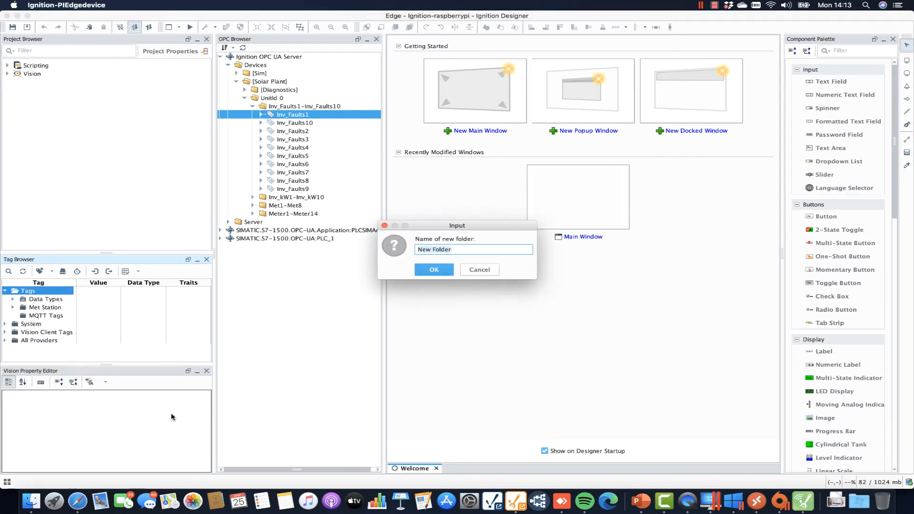
{"action": "key", "text": "BackSpace"}
{"action": "type", "text": "Inverters"}
{"action": "key", "text": "Return"}
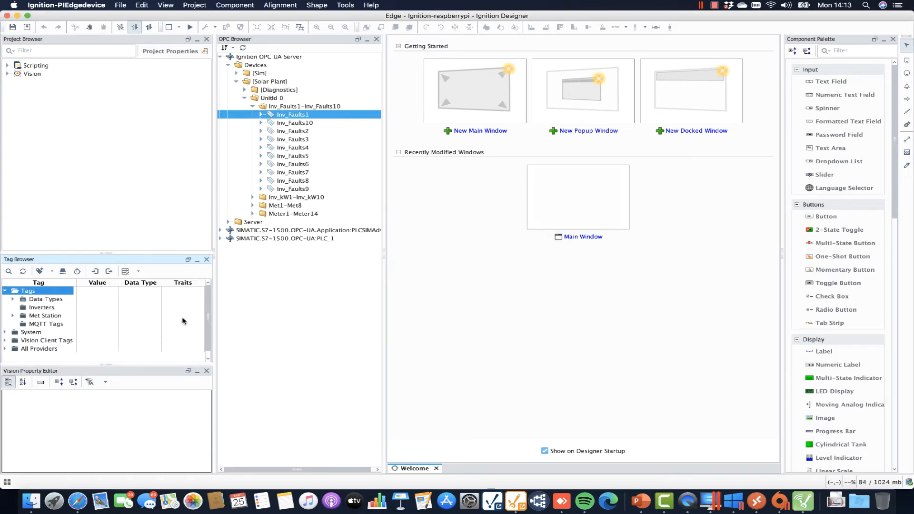
Generate Inverter instances Inv1-Inv10 in Inverters with InvereterNum 1-10 via the Multi-instance Wizard.
{"action": "left_click", "coordinate": [39, 307]}
{"action": "right_click", "coordinate": [42, 307]}
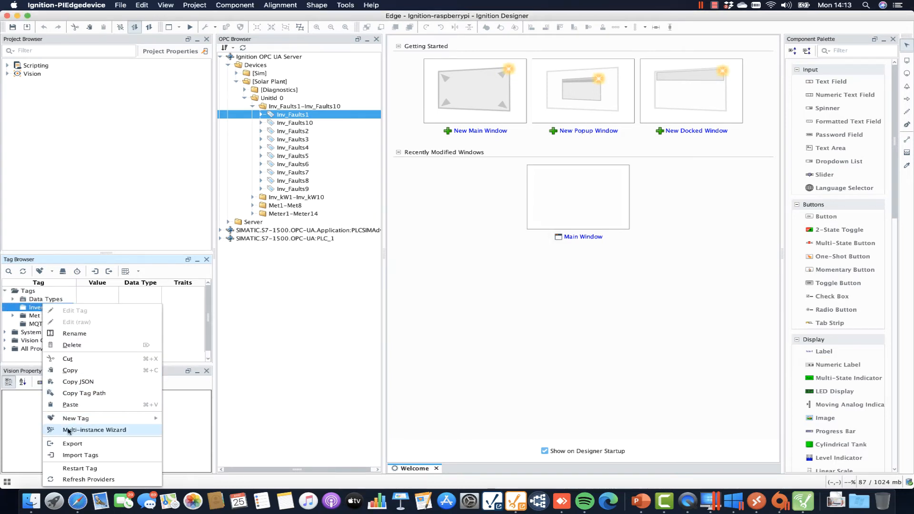
{"action": "left_click", "coordinate": [87, 430]}
{"action": "left_click", "coordinate": [387, 226]}
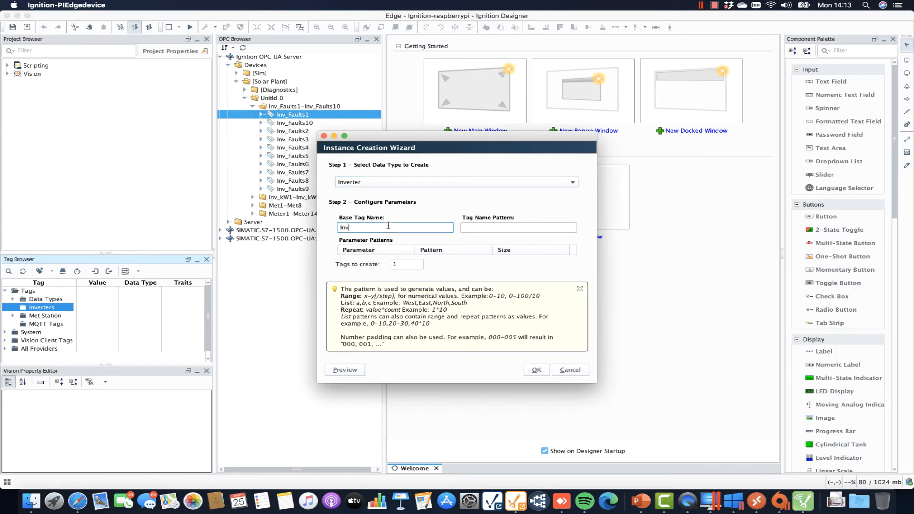
{"action": "left_click", "coordinate": [482, 224]}
{"action": "type", "text": "1-10"}
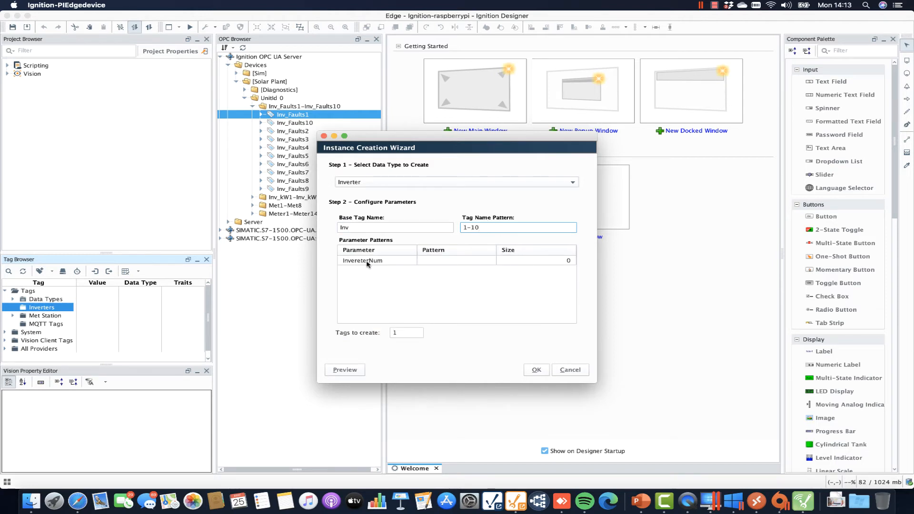
{"action": "left_click", "coordinate": [439, 261]}
{"action": "left_click", "coordinate": [439, 261]}
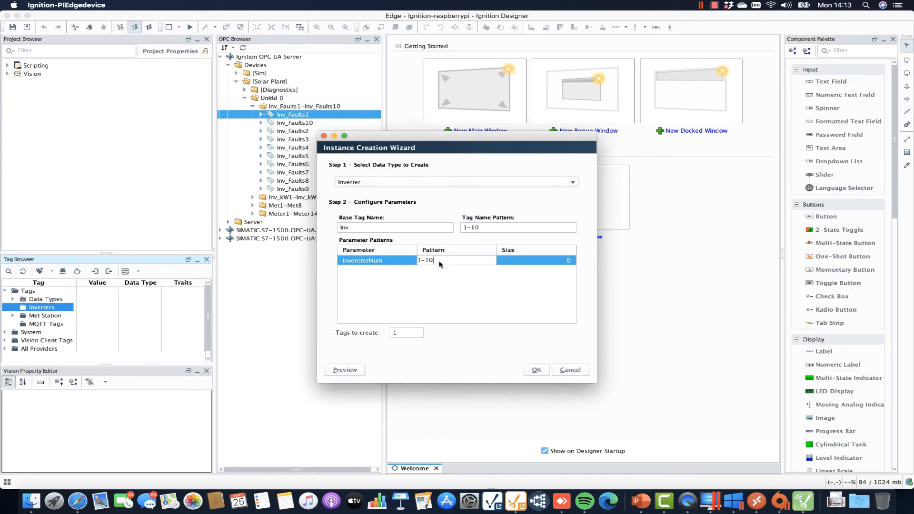
{"action": "type", "text": "1-10"}
{"action": "left_click", "coordinate": [546, 371]}
{"action": "left_click", "coordinate": [537, 371]}
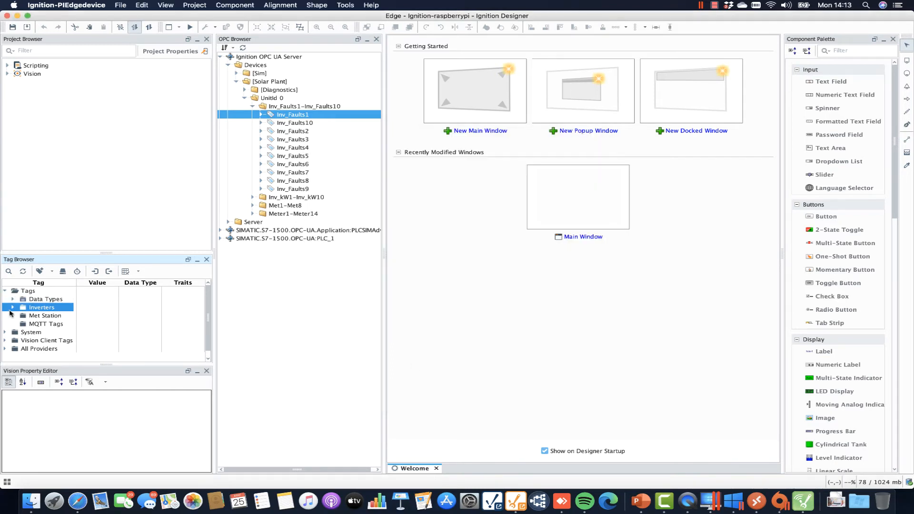
Expand Inverters, Inv2 and Inv4 to check their Inv_kW and Inv_Faults values, then collapse them.
{"action": "left_click", "coordinate": [12, 309]}
{"action": "scroll", "coordinate": [19, 304], "scroll_direction": "down", "scroll_amount": 3}
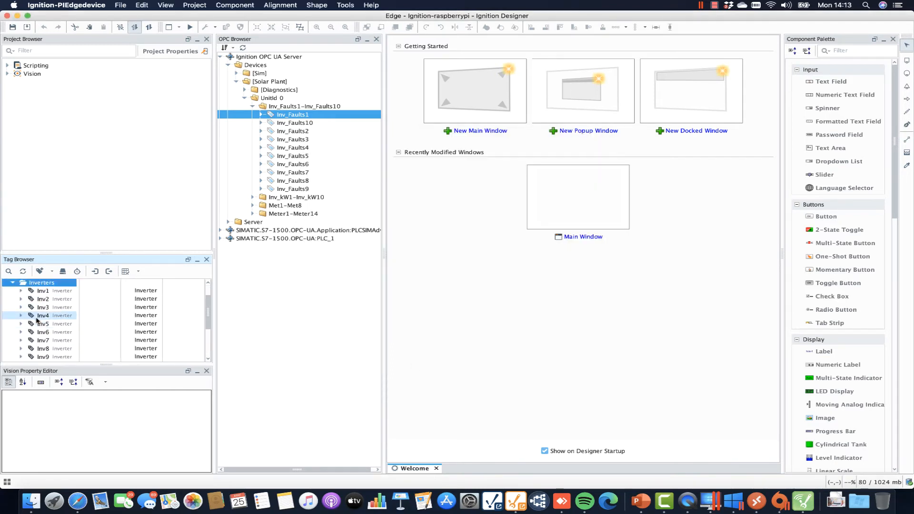
{"action": "left_click", "coordinate": [21, 299]}
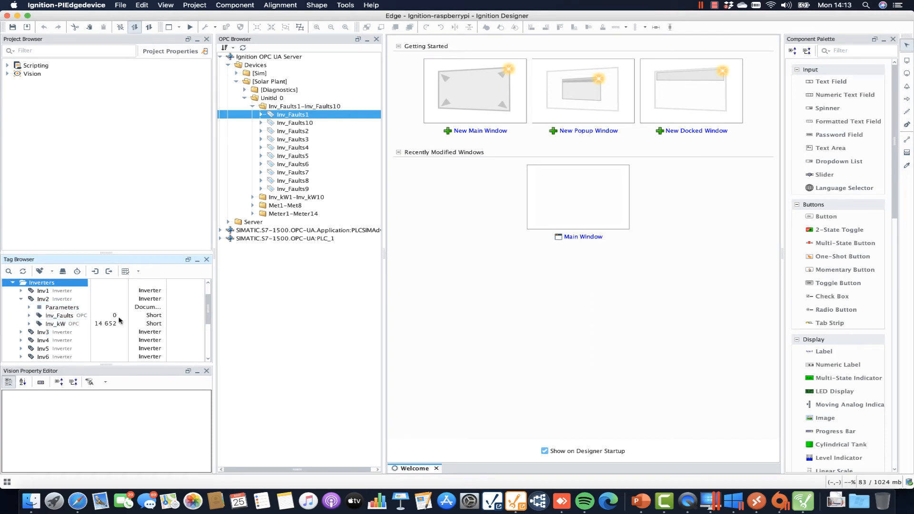
{"action": "left_click", "coordinate": [21, 340]}
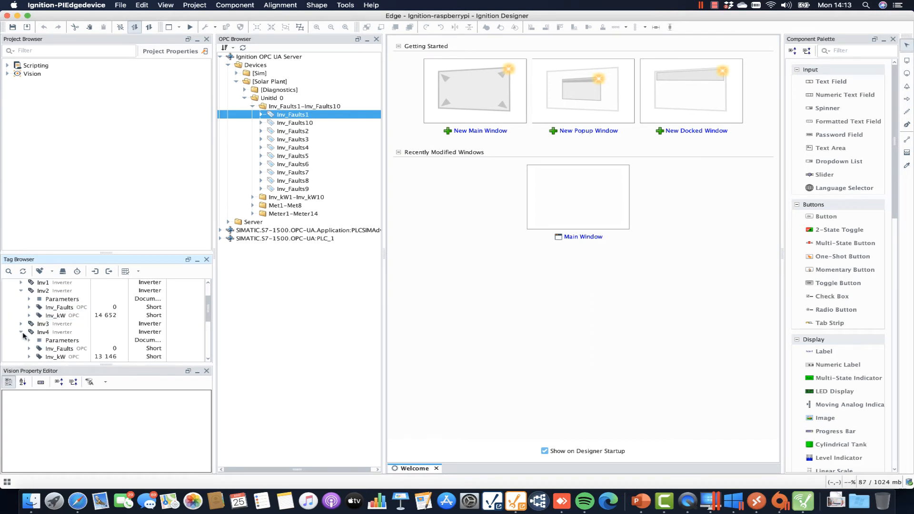
{"action": "scroll", "coordinate": [121, 356], "scroll_direction": "down", "scroll_amount": 2}
{"action": "scroll", "coordinate": [120, 357], "scroll_direction": "up", "scroll_amount": 2}
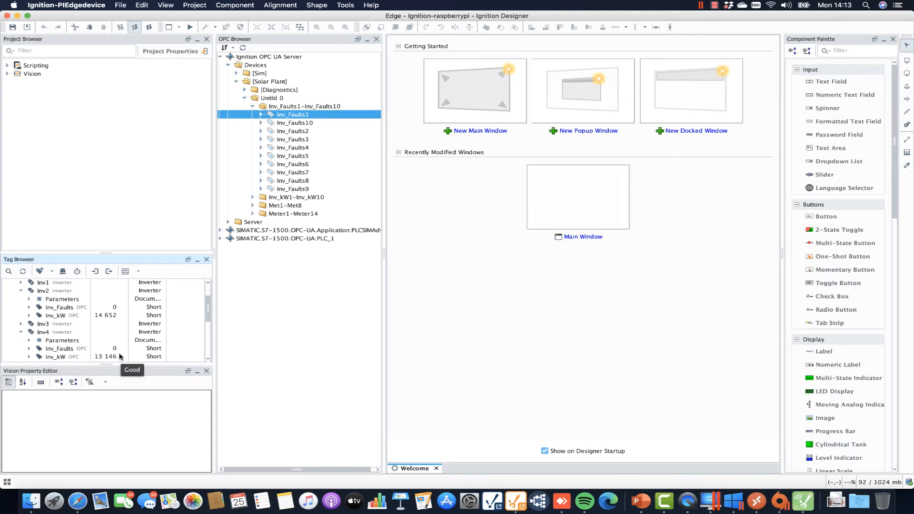
{"action": "scroll", "coordinate": [119, 356], "scroll_direction": "up", "scroll_amount": 3}
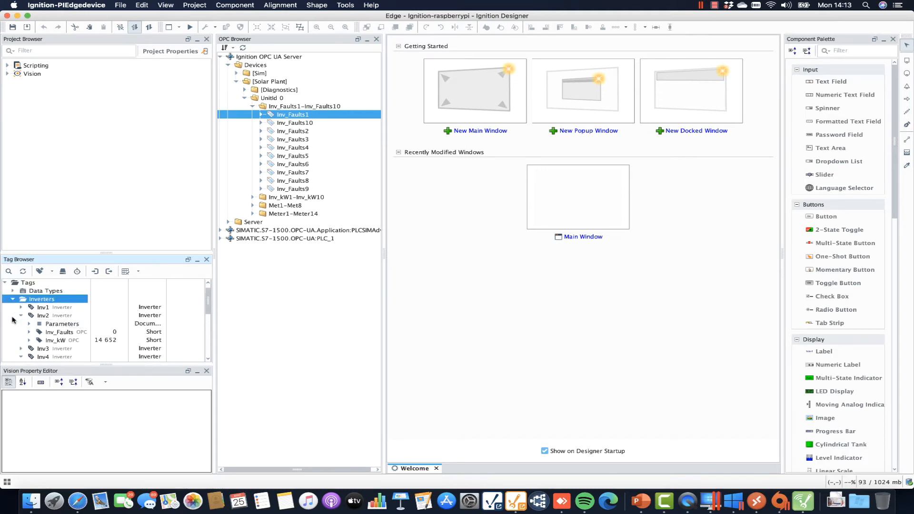
{"action": "left_click", "coordinate": [20, 316]}
{"action": "left_click", "coordinate": [20, 332]}
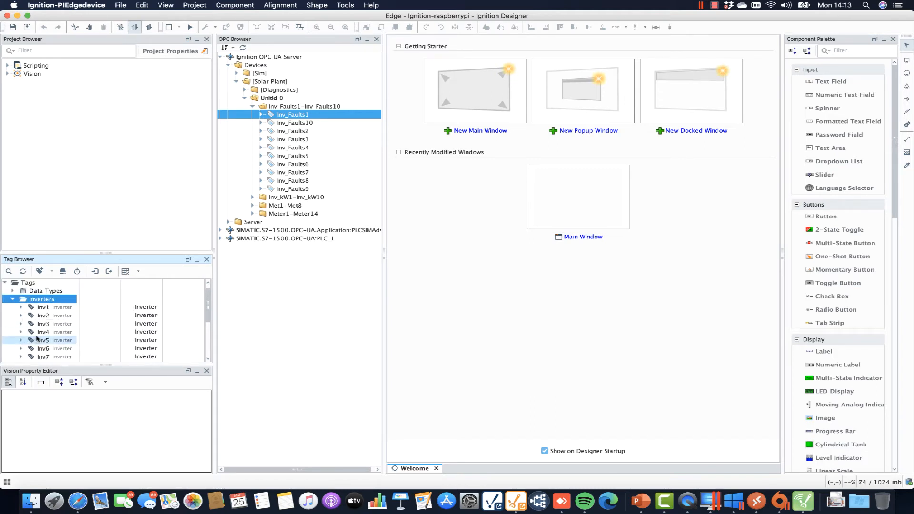
Enlarge the Tag Browser pane and collapse the Inverters folder.
{"action": "left_click_drag", "start_coordinate": [143, 253], "coordinate": [151, 132]}
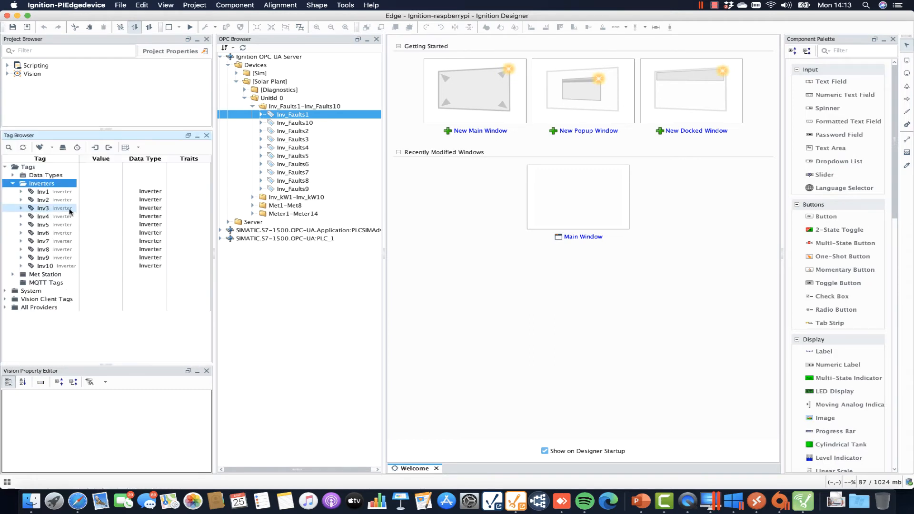
{"action": "left_click", "coordinate": [12, 184]}
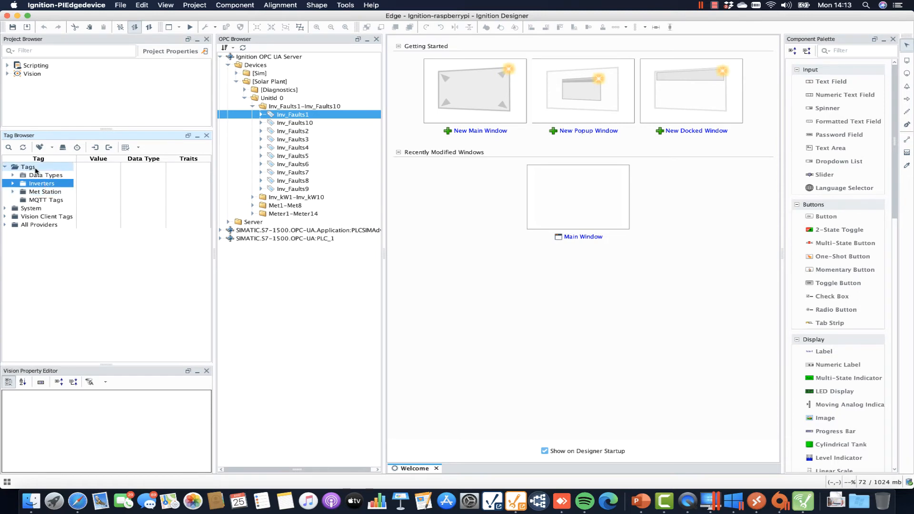
{"action": "left_click", "coordinate": [34, 169]}
Create a Meter folder under Tags and drag the Meter1-Meter14 OPC tags onto it.
{"action": "right_click", "coordinate": [35, 169]}
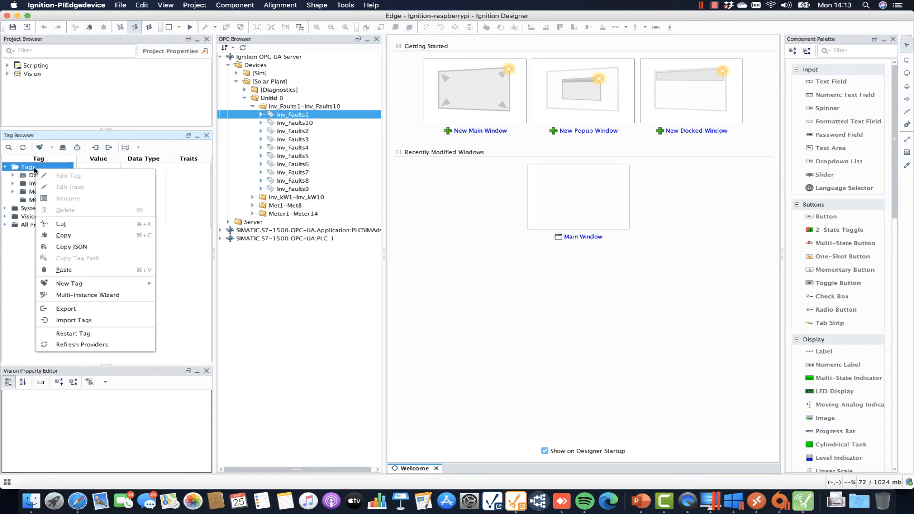
{"action": "mouse_move", "coordinate": [103, 284]}
{"action": "left_click", "coordinate": [175, 296]}
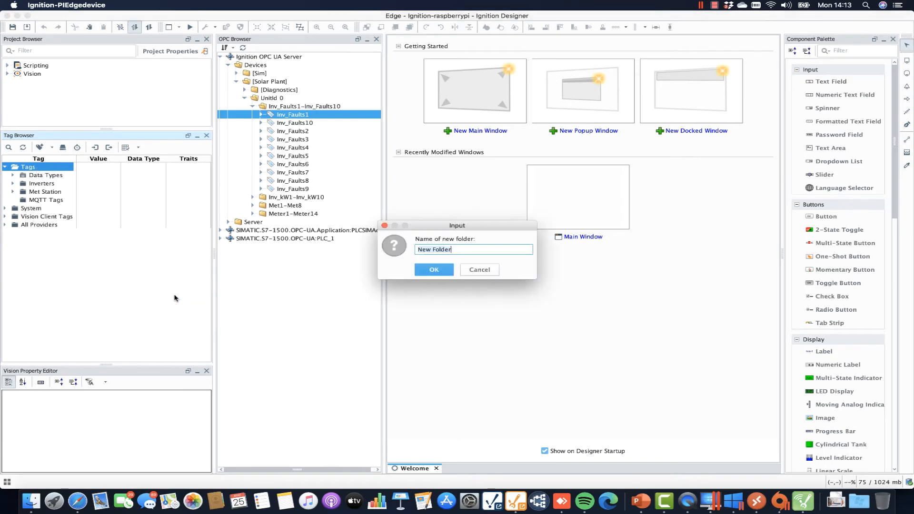
{"action": "type", "text": "Mw"}
{"action": "type", "text": "ter"}
{"action": "key", "text": "Return"}
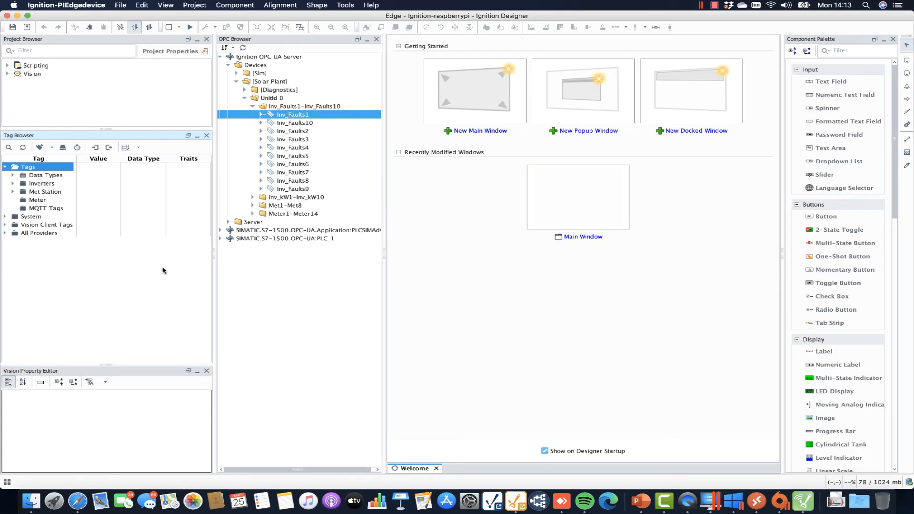
{"action": "left_click_drag", "start_coordinate": [278, 214], "coordinate": [41, 202]}
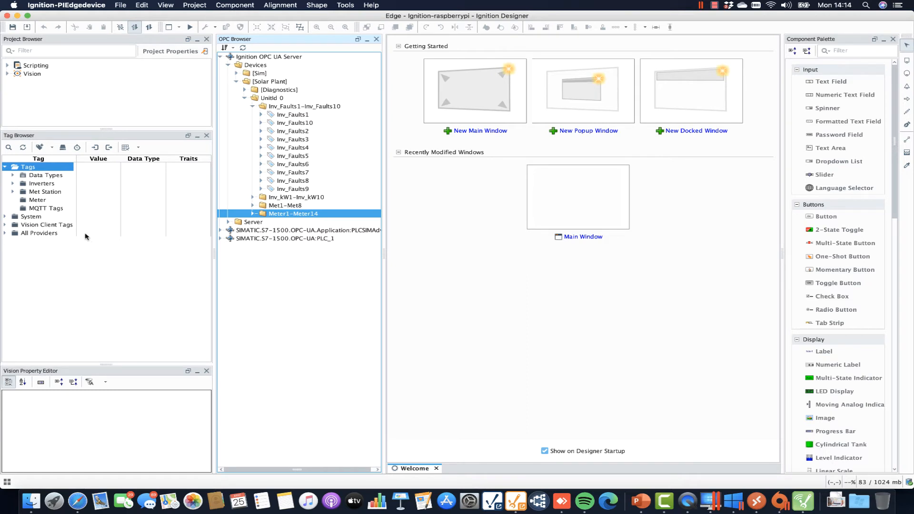
{"action": "left_click", "coordinate": [45, 225]}
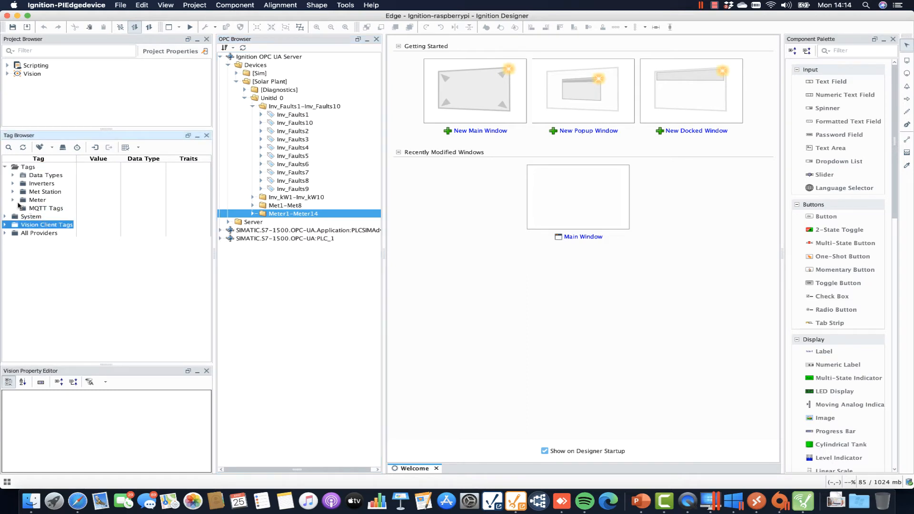
{"action": "left_click", "coordinate": [21, 209]}
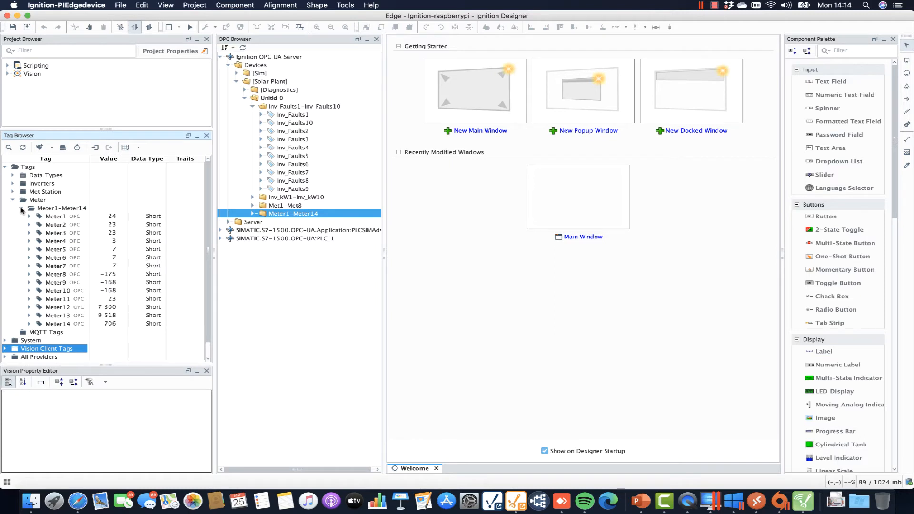
{"action": "left_click", "coordinate": [21, 209]}
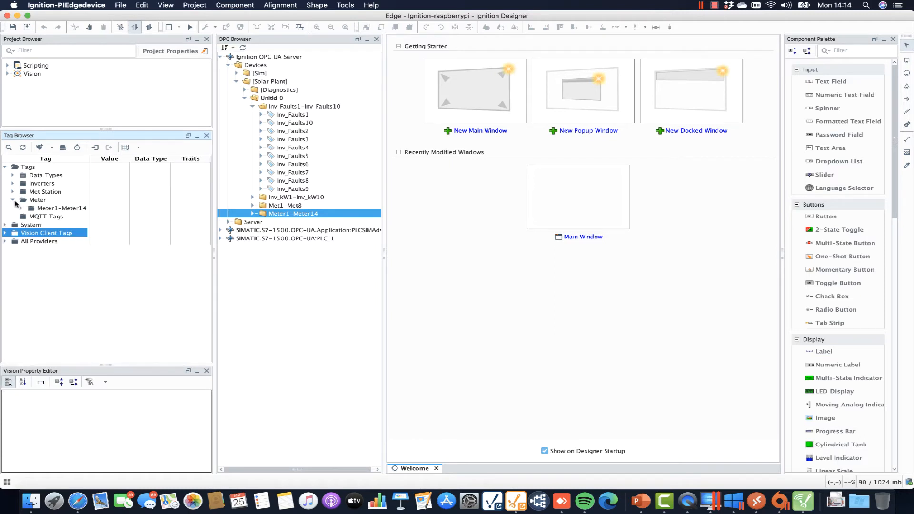
{"action": "left_click", "coordinate": [13, 200]}
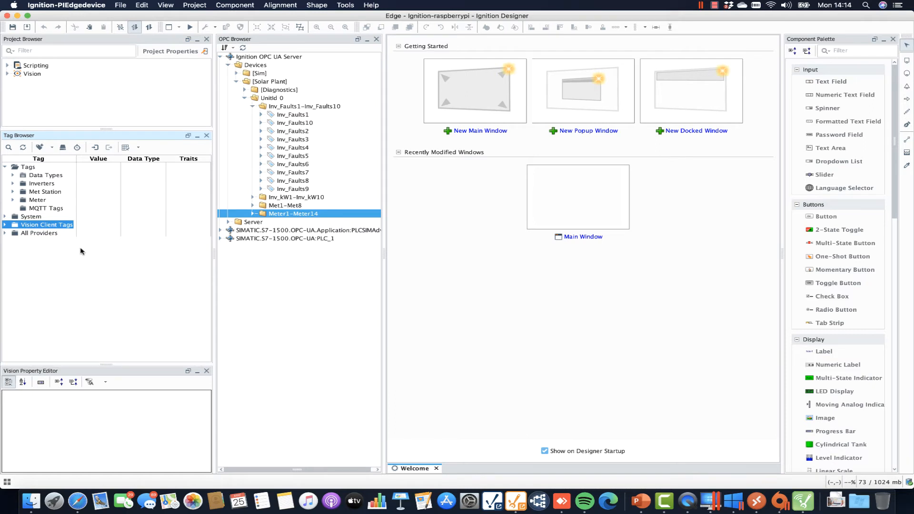
Move the Meter, Met Station and Inverters folders into MQTT Tags, confirming each move.
{"action": "left_click", "coordinate": [37, 201]}
{"action": "left_click_drag", "start_coordinate": [36, 202], "coordinate": [41, 210]}
{"action": "left_click", "coordinate": [438, 269]}
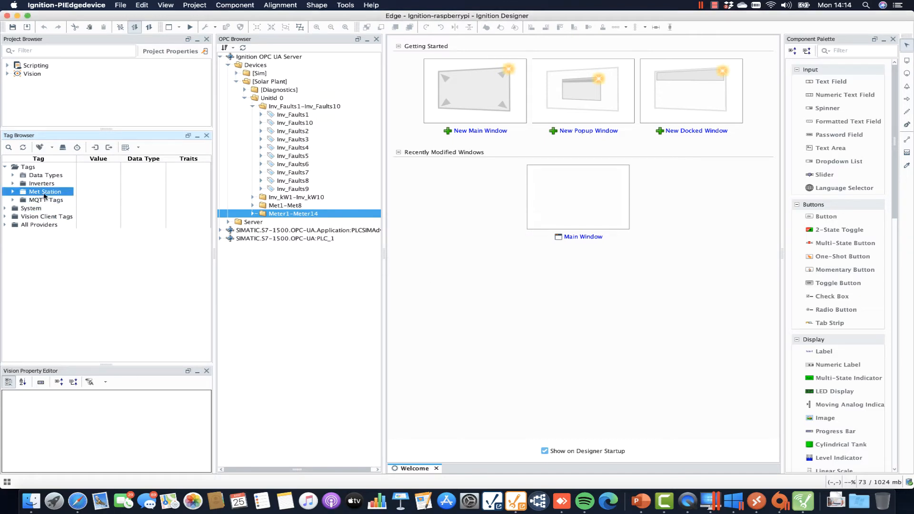
{"action": "mouse_move", "coordinate": [45, 204]}
{"action": "left_mouse_down"}
{"action": "mouse_move", "coordinate": [37, 188]}
{"action": "mouse_move", "coordinate": [42, 194]}
{"action": "left_mouse_up"}
{"action": "left_click", "coordinate": [439, 267]}
{"action": "left_click", "coordinate": [440, 270]}
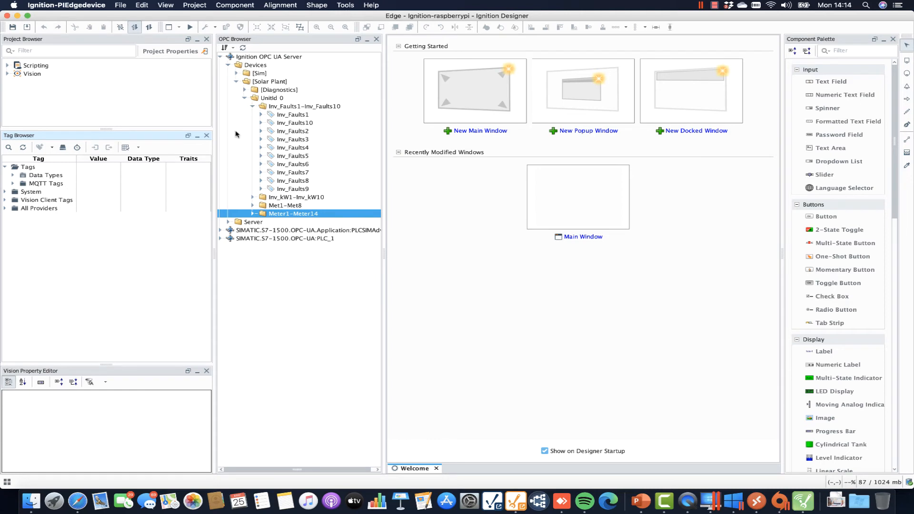
Add the [Sim] Sine0 tag to MQTT Tags, then switch back to the browser's gateway page.
{"action": "left_click", "coordinate": [237, 73]}
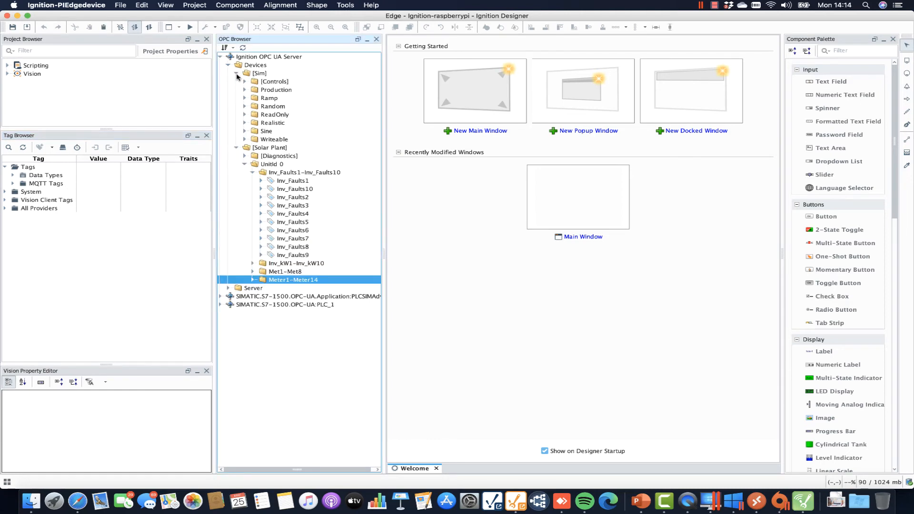
{"action": "left_click", "coordinate": [244, 132]}
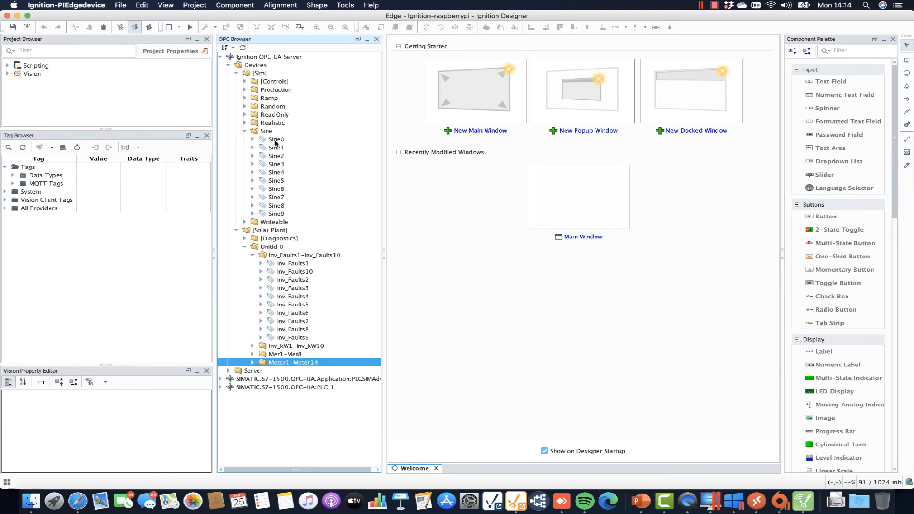
{"action": "left_click", "coordinate": [271, 140]}
{"action": "left_click_drag", "start_coordinate": [270, 141], "coordinate": [15, 186]}
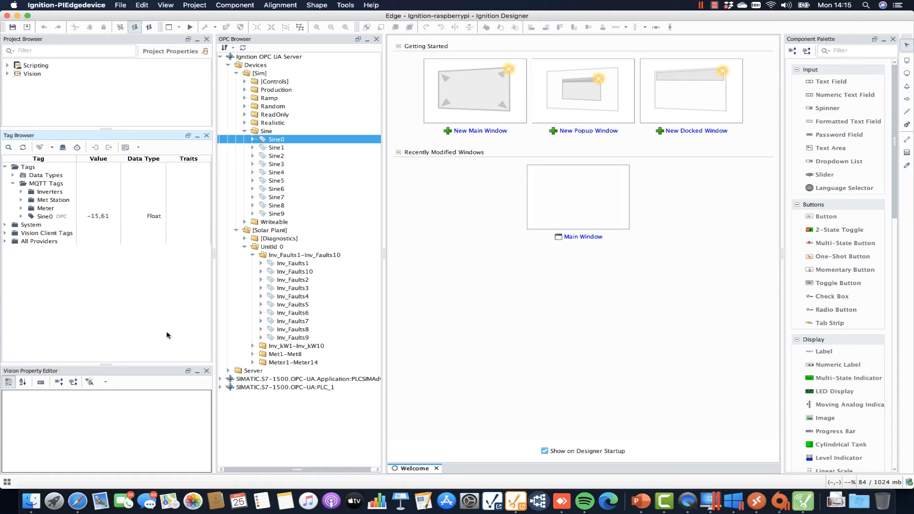
{"action": "left_click", "coordinate": [77, 501]}
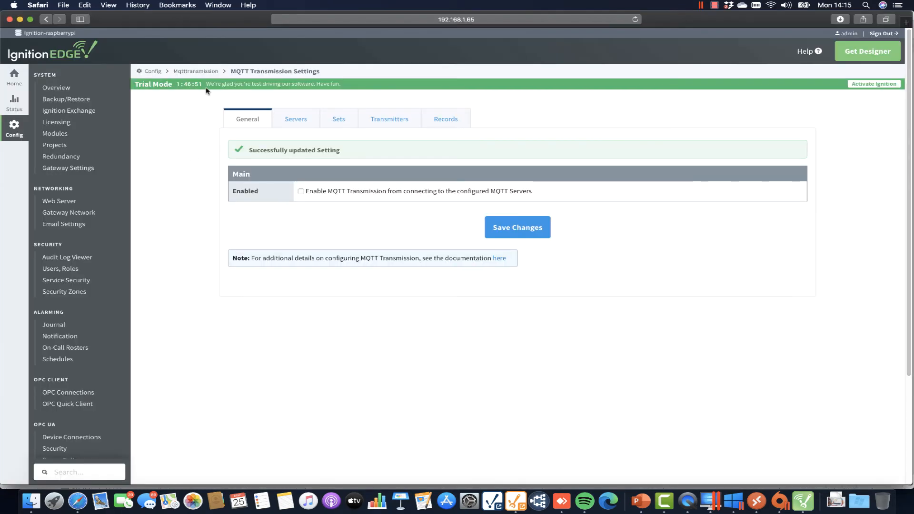
Open the gateway at 192.168.1.69:8088 in a new browser tab.
{"action": "left_click", "coordinate": [907, 22]}
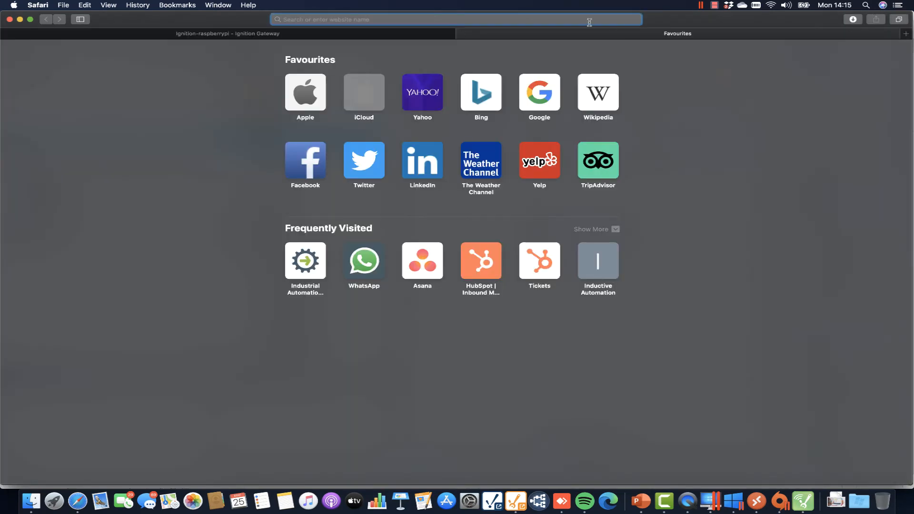
{"action": "type", "text": "192.168.1.69:8088"}
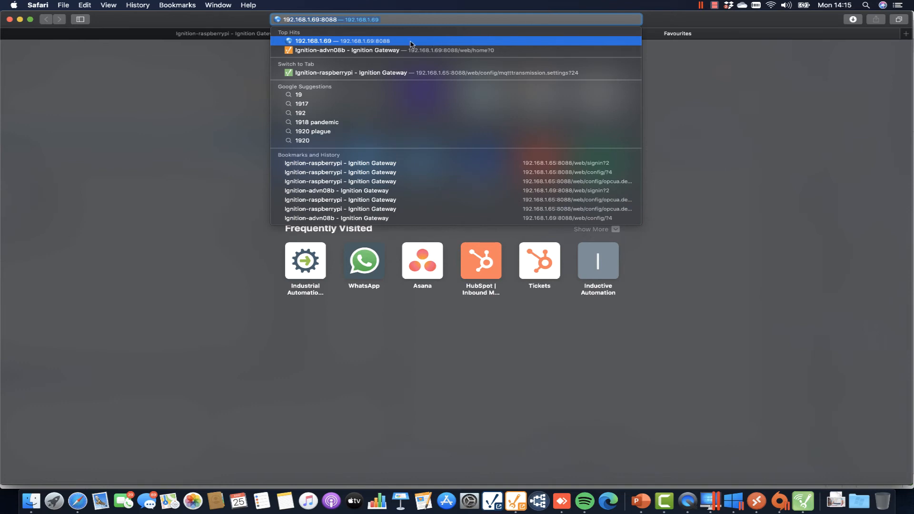
{"action": "left_click", "coordinate": [406, 43]}
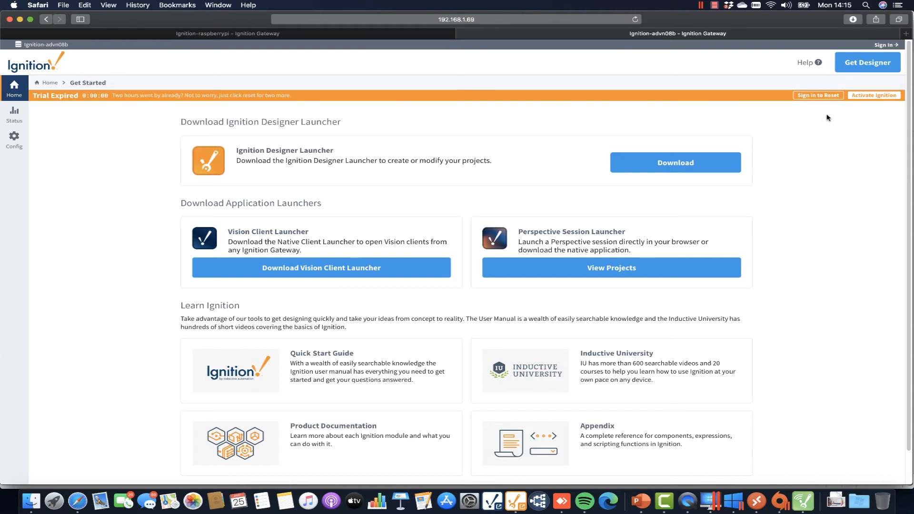
Sign in with the gateway credentials, decline saving the password, and reset the expired trial.
{"action": "left_click", "coordinate": [818, 96]}
{"action": "type", "text": "a"}
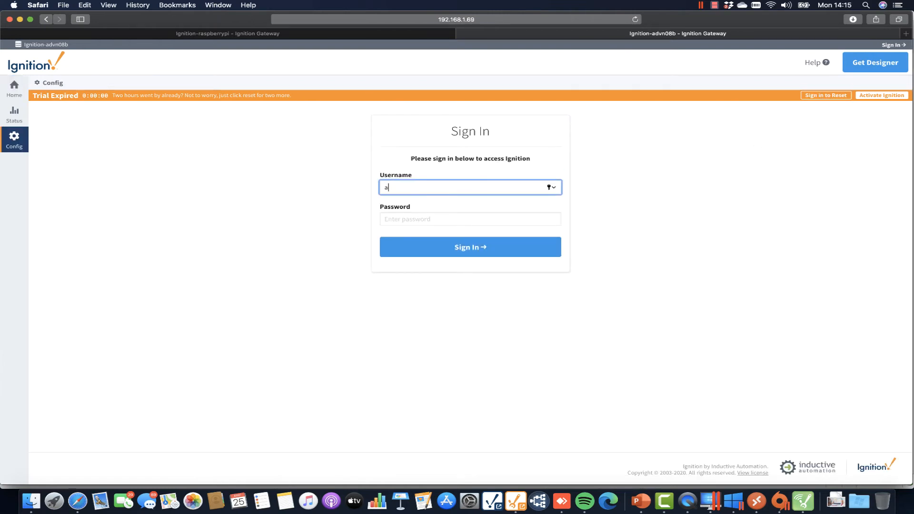
{"action": "type", "text": "dmin"}
{"action": "left_click", "coordinate": [515, 217]}
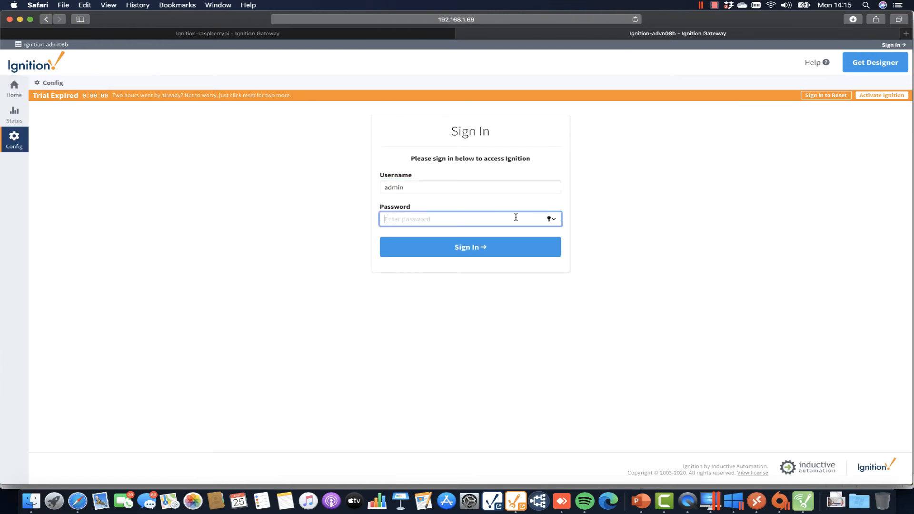
{"action": "type", "text": "pass"}
{"action": "key", "text": "Return"}
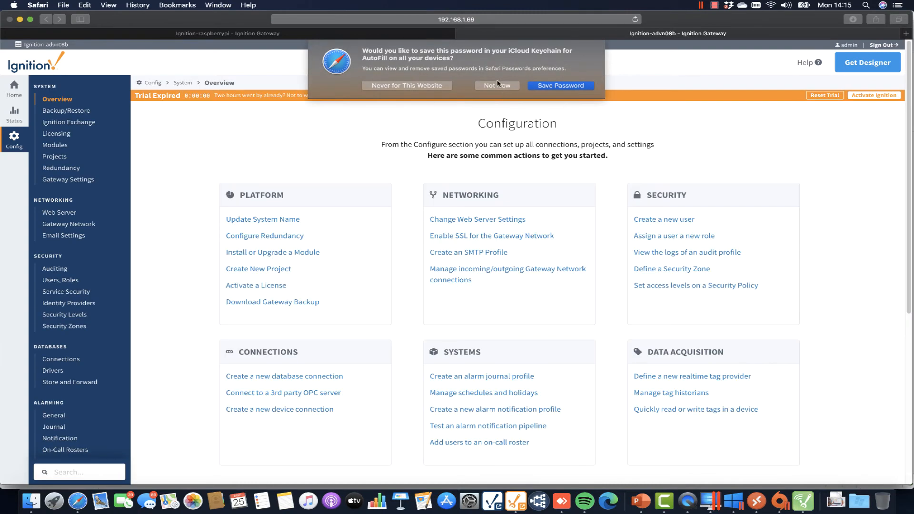
{"action": "left_click", "coordinate": [499, 84]}
{"action": "left_click", "coordinate": [824, 95]}
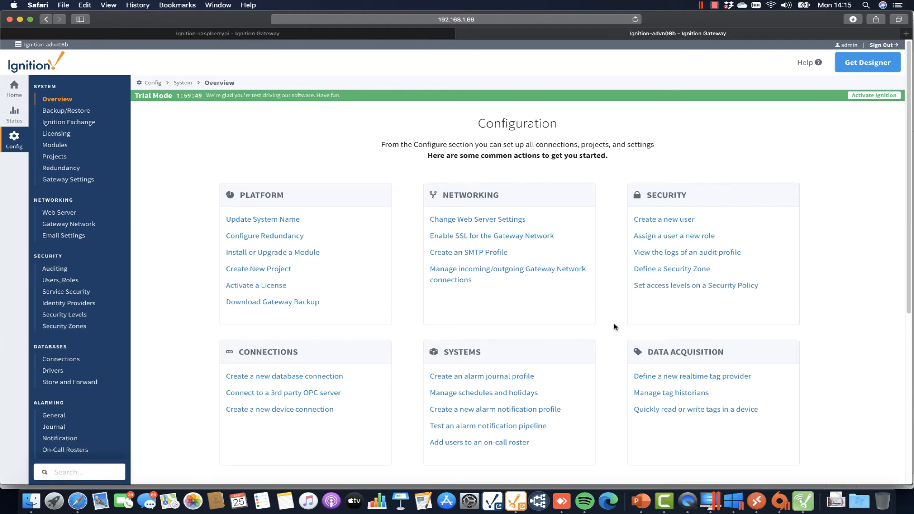
Open Config > Modules and look through the list of installed modules.
{"action": "left_click", "coordinate": [55, 145]}
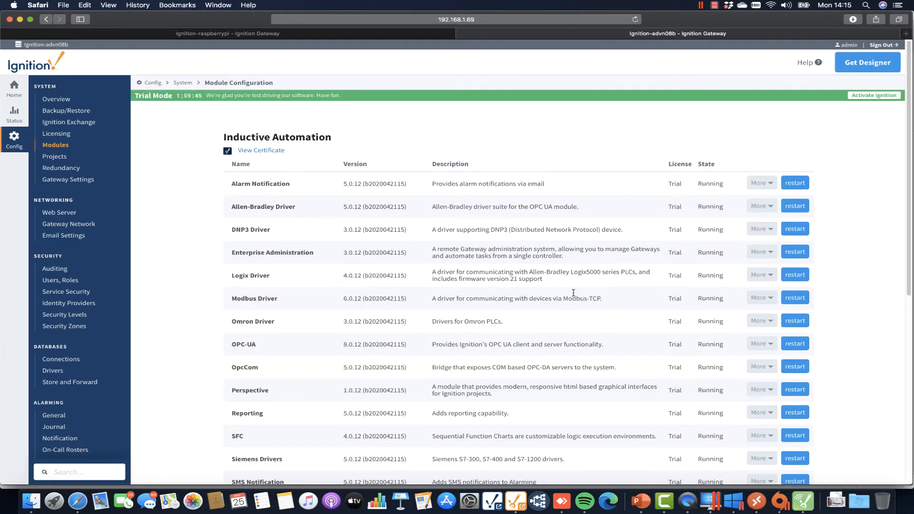
{"action": "scroll", "coordinate": [431, 333], "scroll_direction": "down", "scroll_amount": 2}
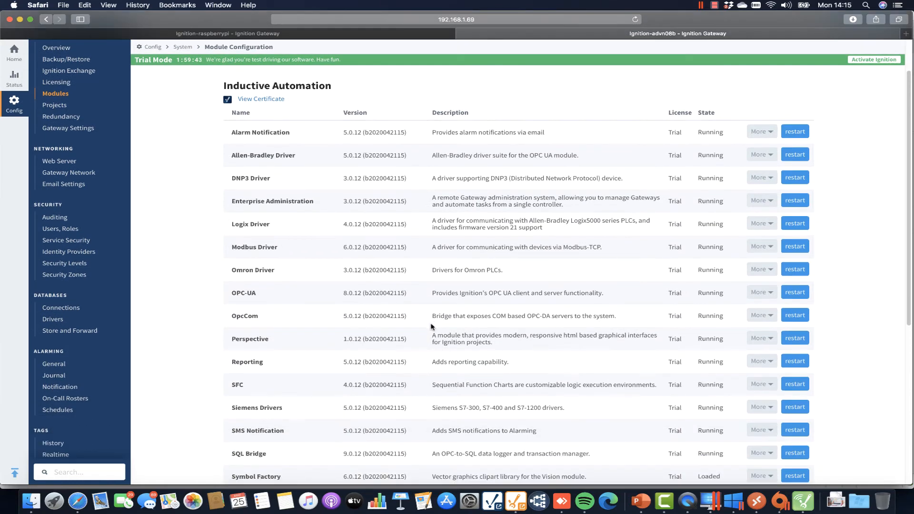
{"action": "scroll", "coordinate": [432, 327], "scroll_direction": "down", "scroll_amount": 5}
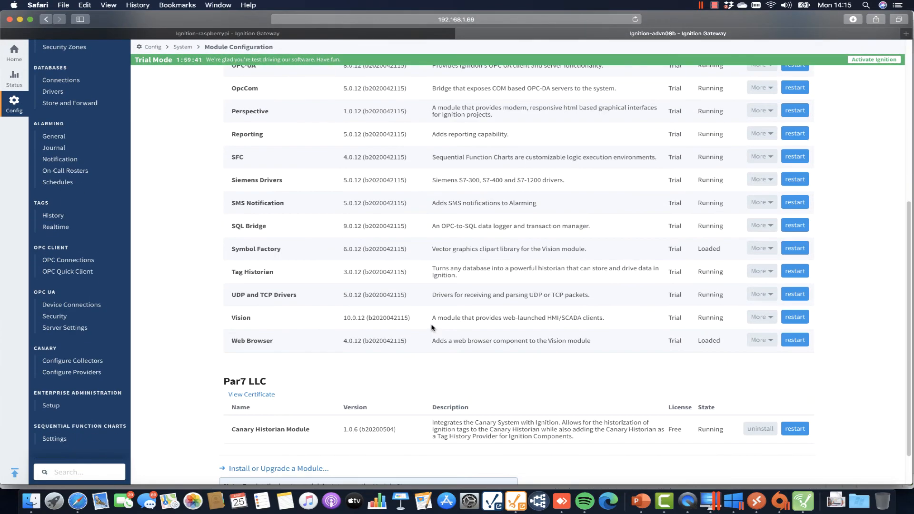
{"action": "scroll", "coordinate": [433, 327], "scroll_direction": "up", "scroll_amount": 1}
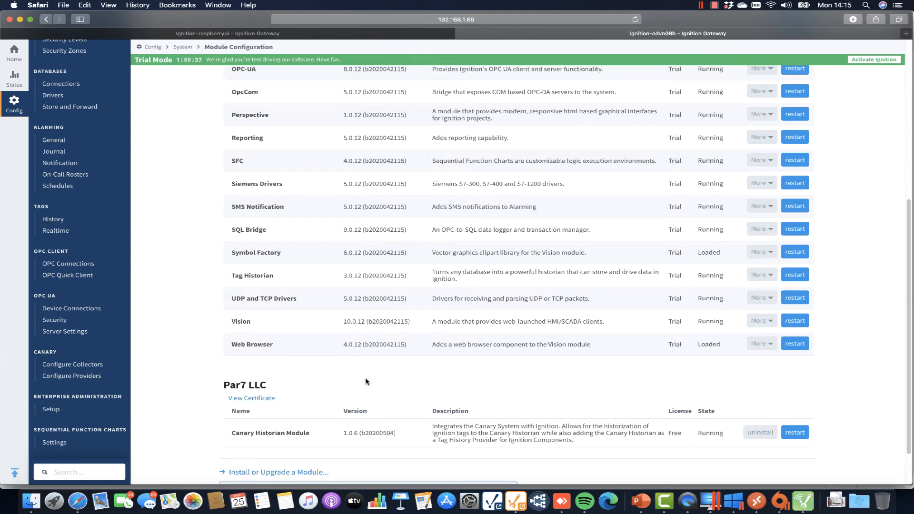
Upload and install MQTT-Engine-signed.modl, then view the running MQTT Engine's settings.
{"action": "left_click", "coordinate": [285, 472]}
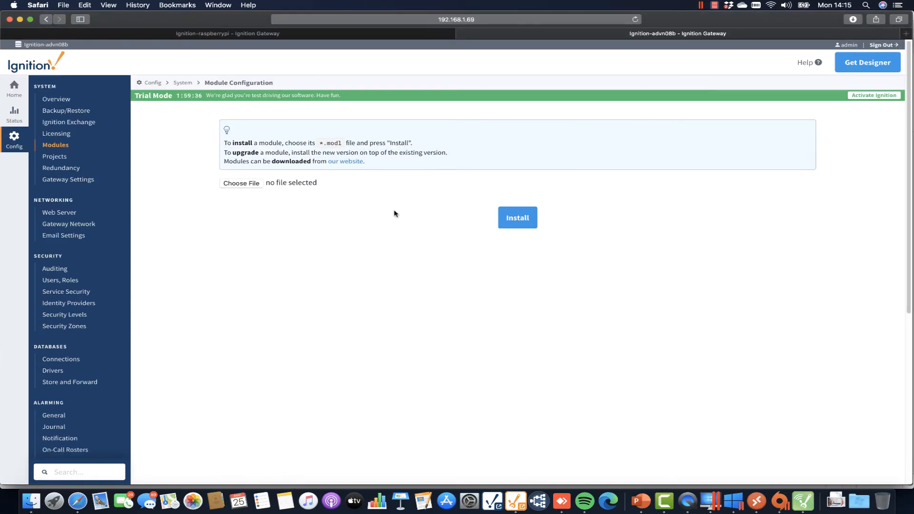
{"action": "left_click", "coordinate": [260, 191]}
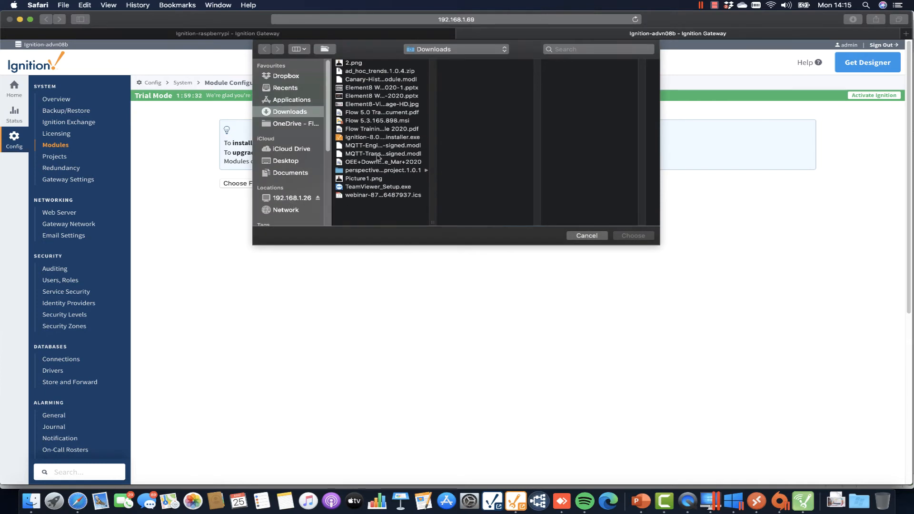
{"action": "left_click", "coordinate": [377, 147]}
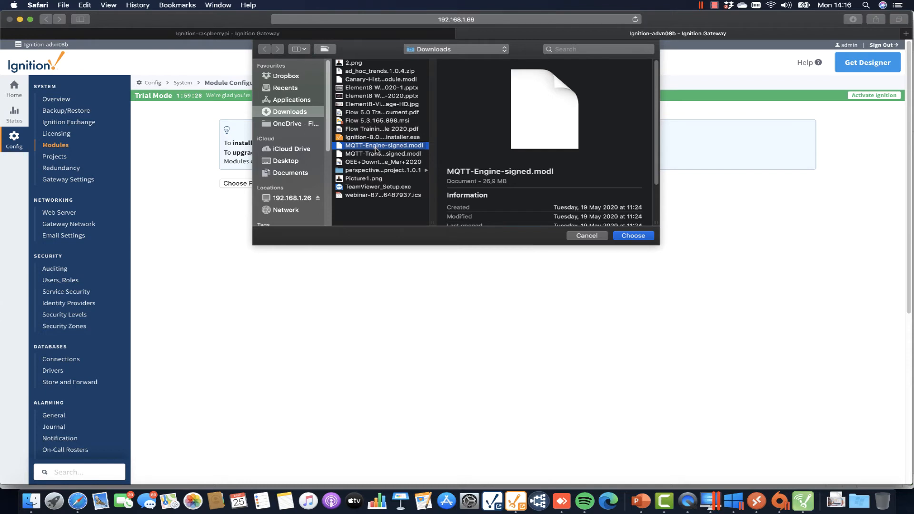
{"action": "left_click", "coordinate": [637, 237]}
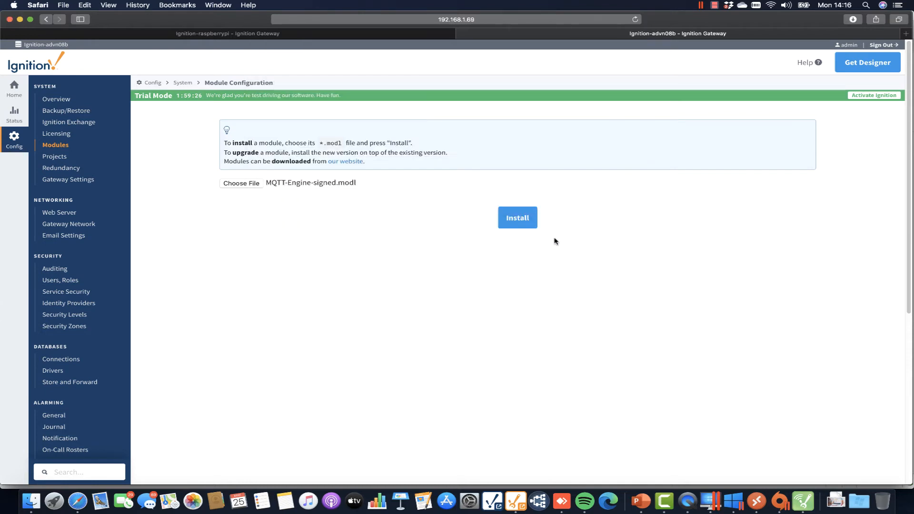
{"action": "left_click", "coordinate": [526, 219]}
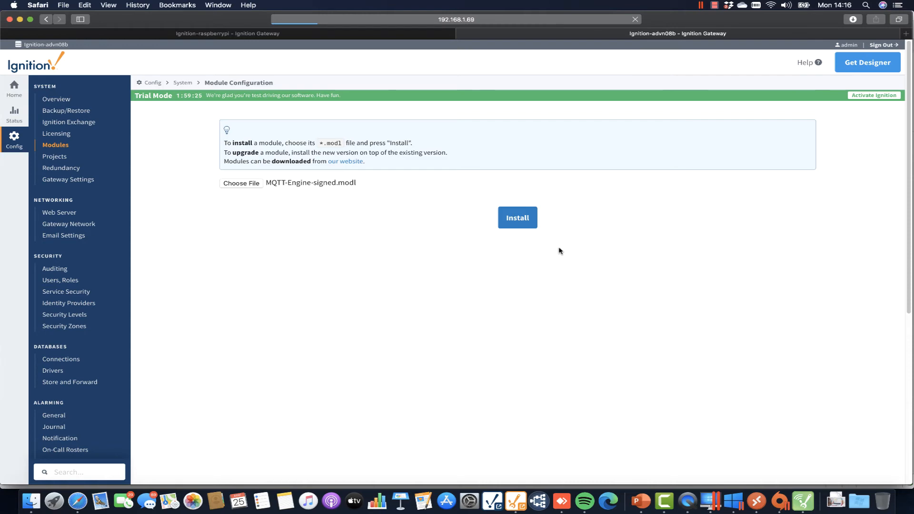
{"action": "scroll", "coordinate": [429, 295], "scroll_direction": "down", "scroll_amount": 5}
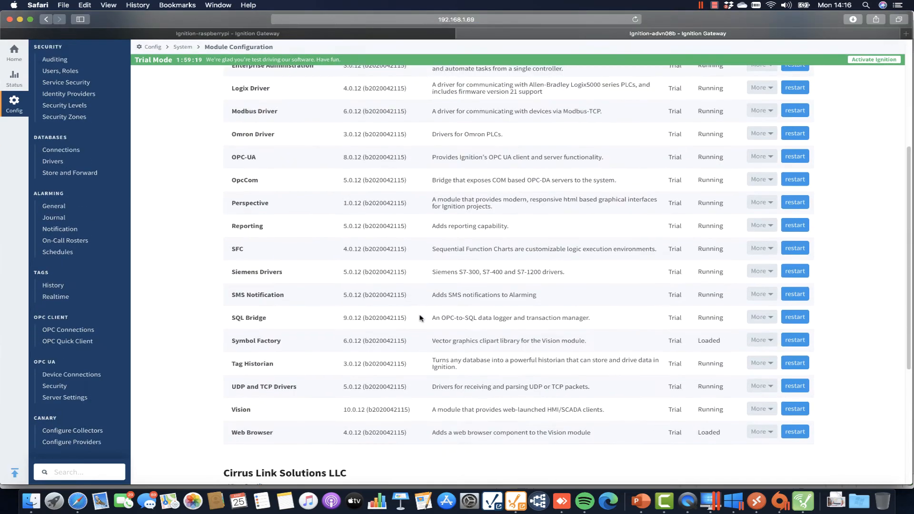
{"action": "scroll", "coordinate": [421, 318], "scroll_direction": "down", "scroll_amount": 5}
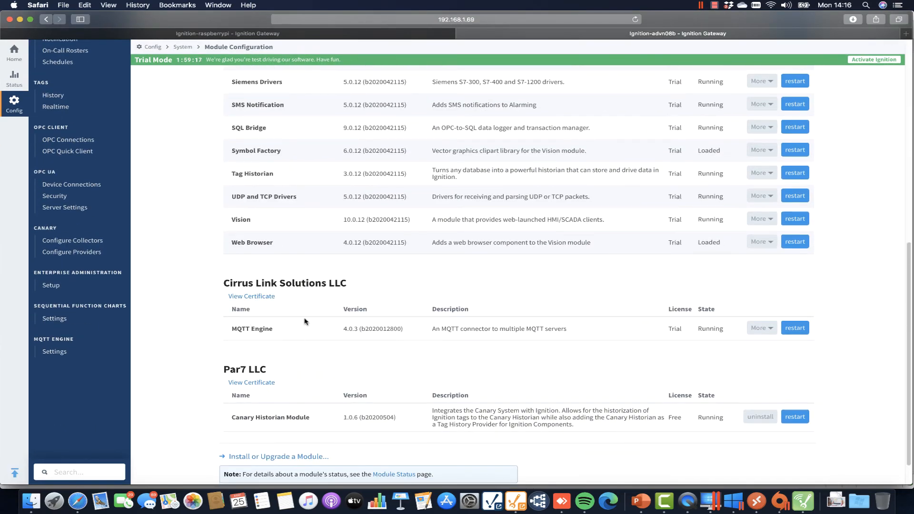
{"action": "left_click", "coordinate": [53, 353]}
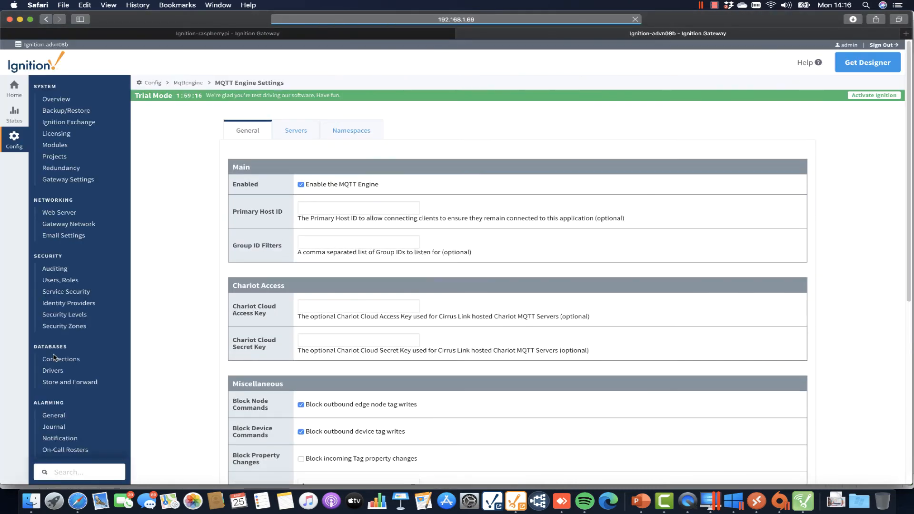
Check the MQTT Engine Servers and Namespaces tabs, then show the empty Database Connections list.
{"action": "left_click", "coordinate": [284, 133]}
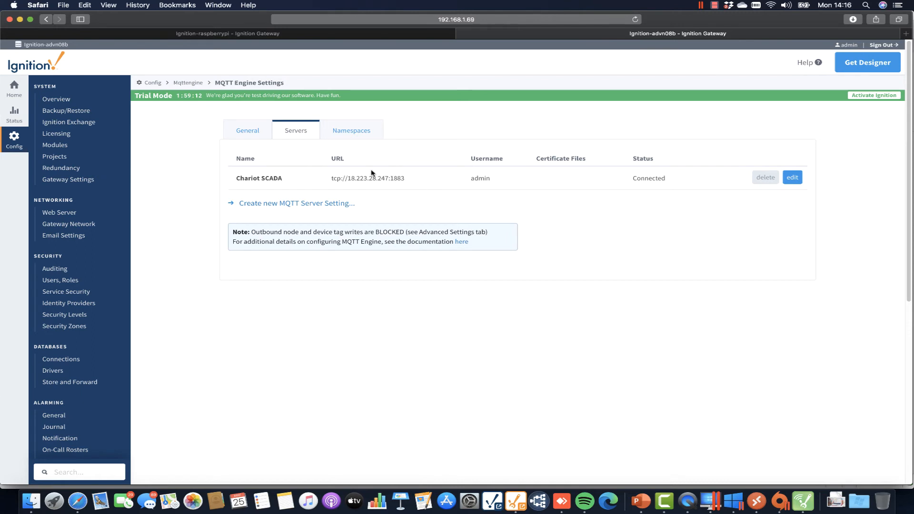
{"action": "left_click", "coordinate": [348, 131]}
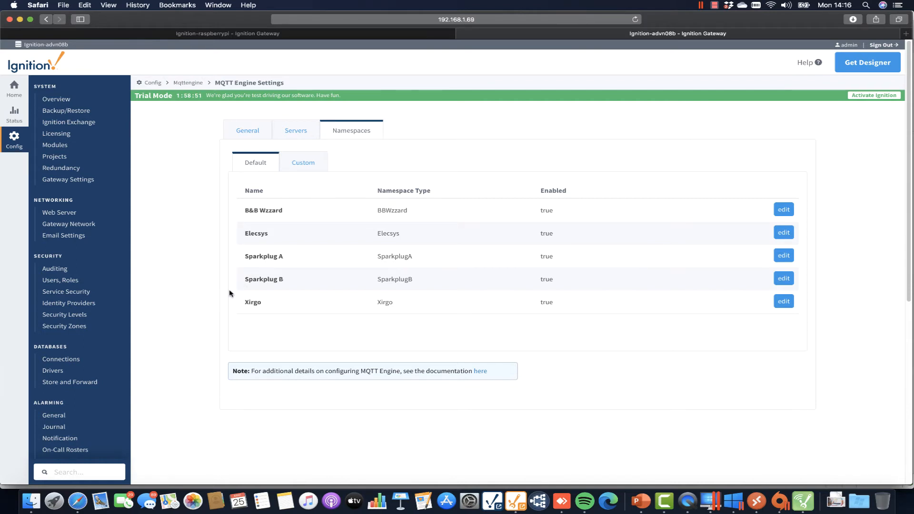
{"action": "left_click", "coordinate": [74, 360]}
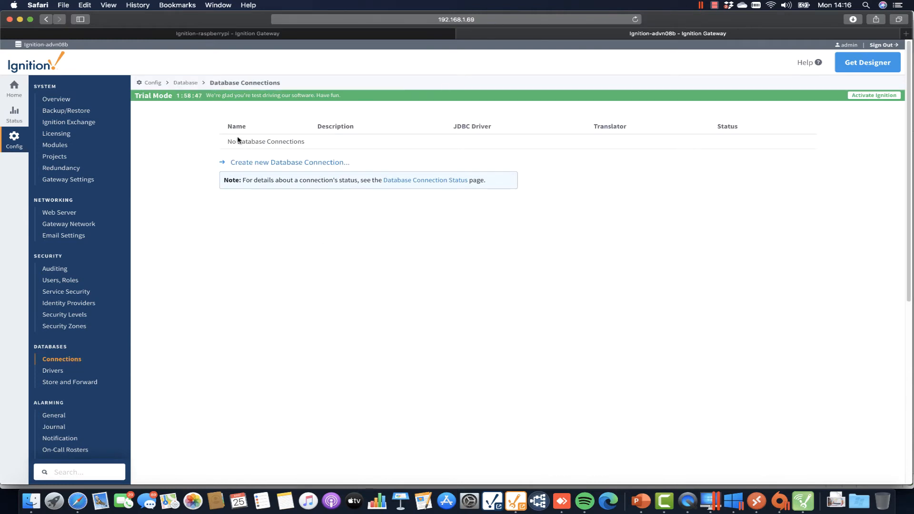
Begin a new Microsoft SQLServer database connection and replace its default name.
{"action": "left_click", "coordinate": [290, 162]}
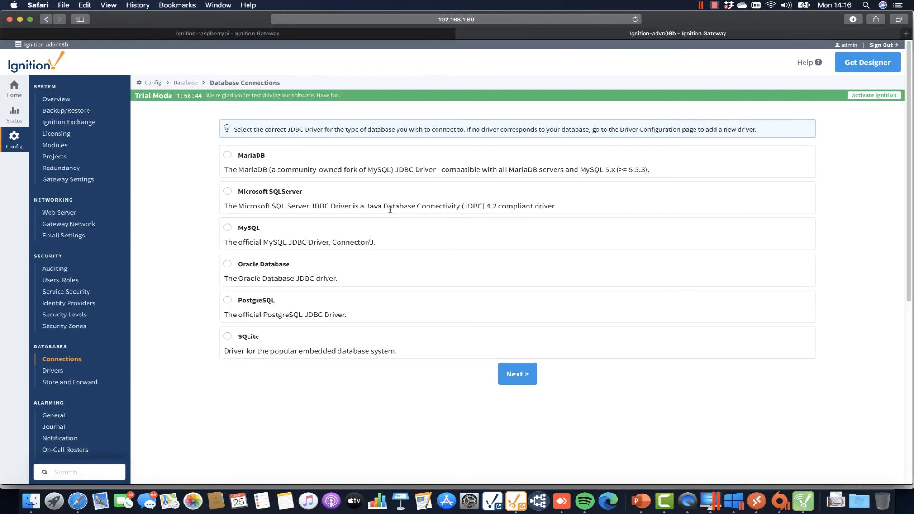
{"action": "left_click", "coordinate": [227, 191]}
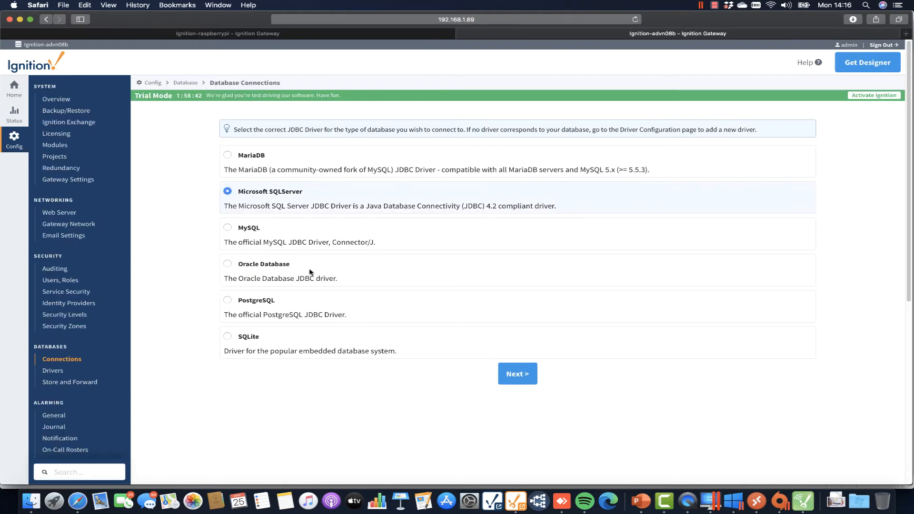
{"action": "left_click", "coordinate": [515, 373]}
{"action": "double_click", "coordinate": [357, 158]}
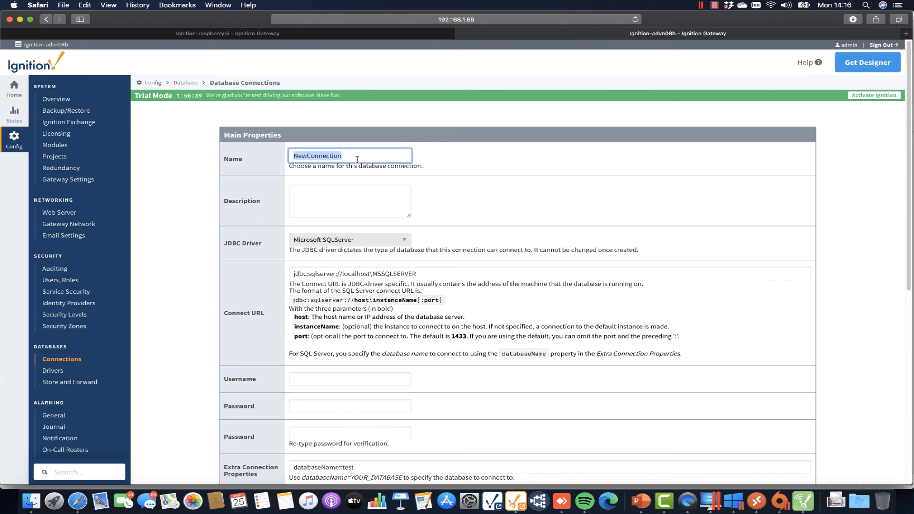
{"action": "type", "text": "MSSQL"}
Edit the connect URL and enter username sa with the password and its confirmation.
{"action": "left_click", "coordinate": [442, 274]}
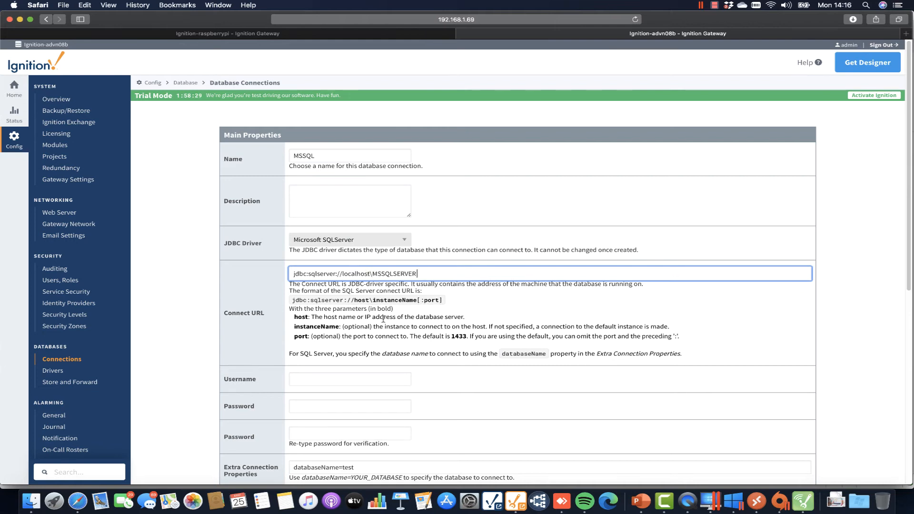
{"action": "left_click", "coordinate": [312, 378]}
{"action": "type", "text": "sa"}
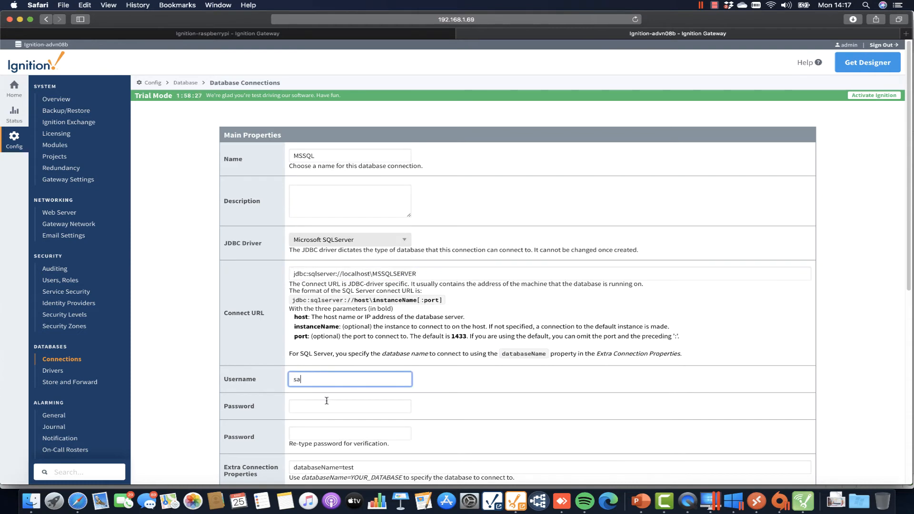
{"action": "left_click", "coordinate": [326, 406]}
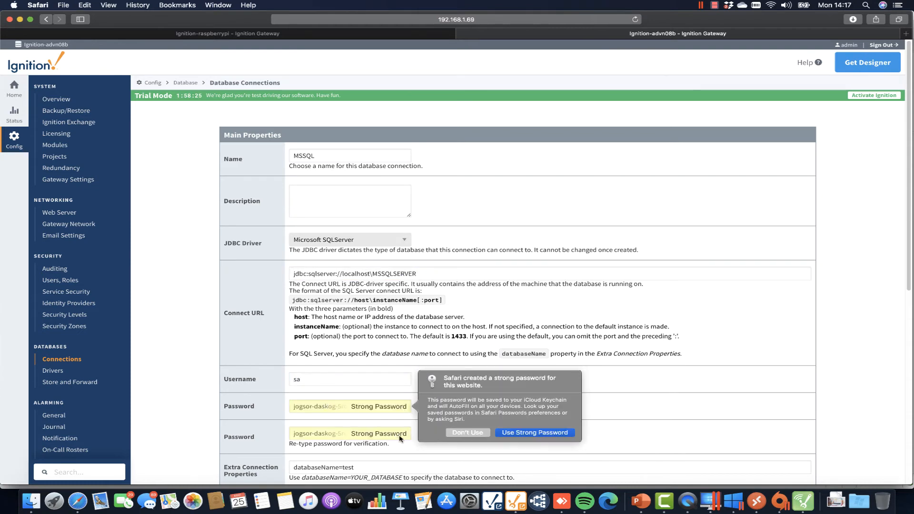
{"action": "left_click", "coordinate": [464, 432]}
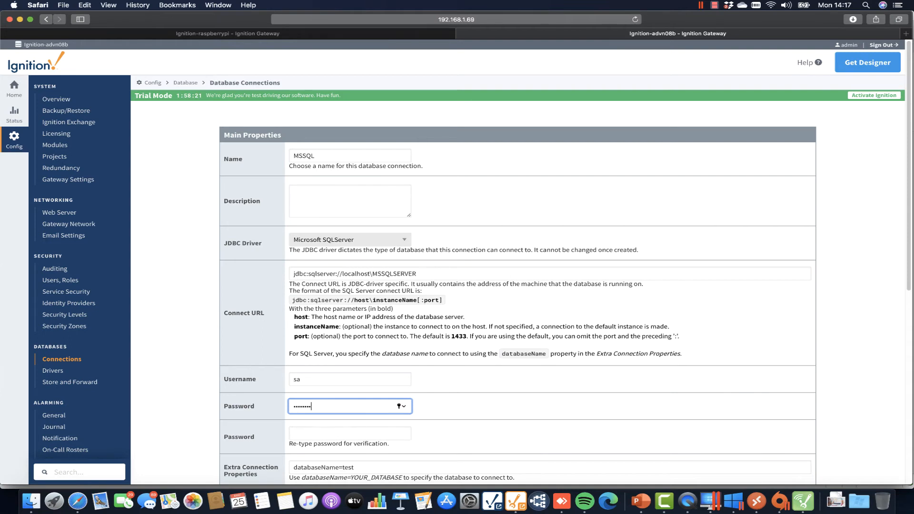
{"action": "left_click", "coordinate": [363, 431]}
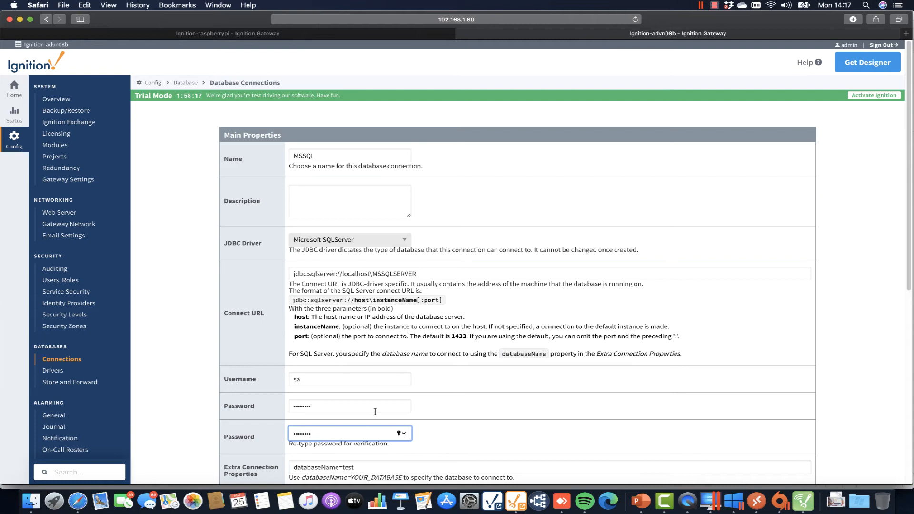
Change databaseName test to ignition, create the connection, and decline saving the password.
{"action": "scroll", "coordinate": [362, 424], "scroll_direction": "down", "scroll_amount": 2}
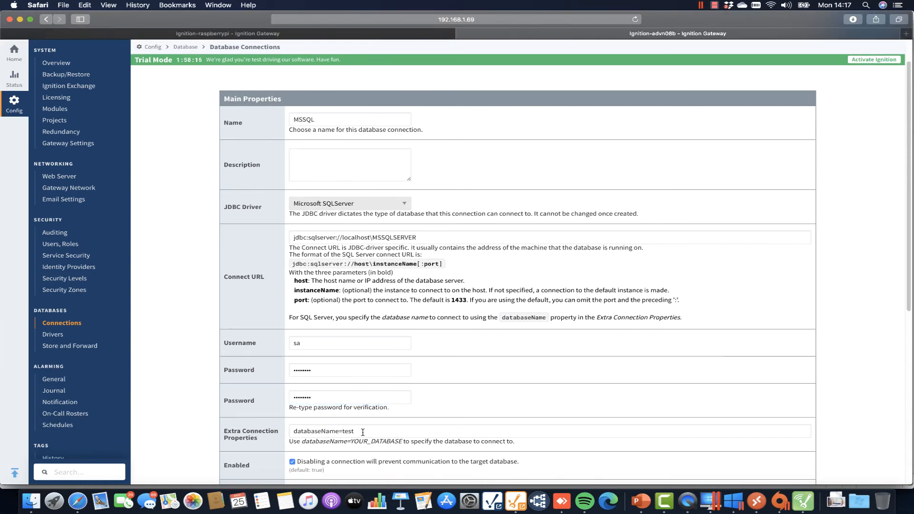
{"action": "double_click", "coordinate": [347, 431]}
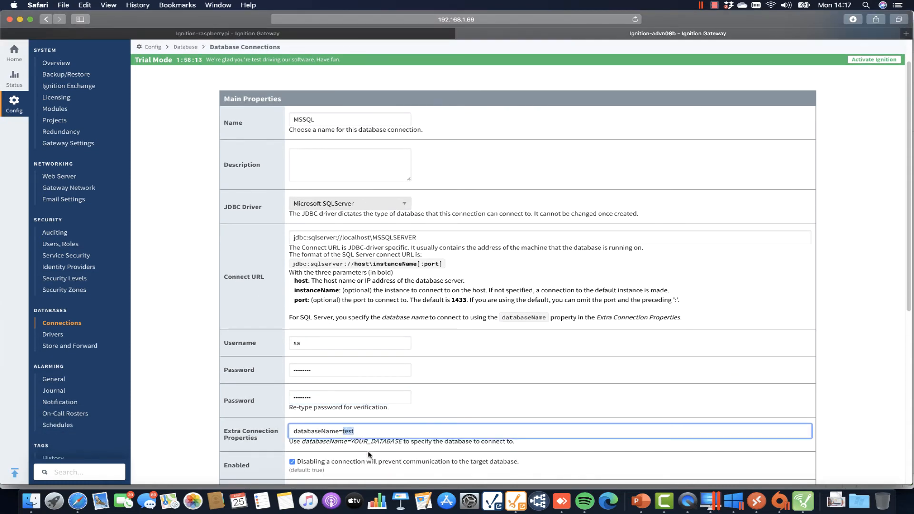
{"action": "type", "text": "ignition"}
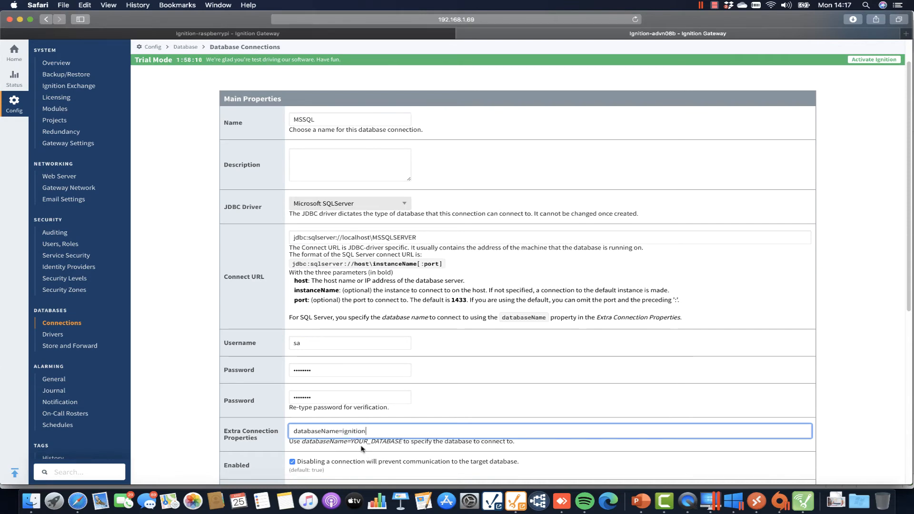
{"action": "scroll", "coordinate": [361, 449], "scroll_direction": "down", "scroll_amount": 10}
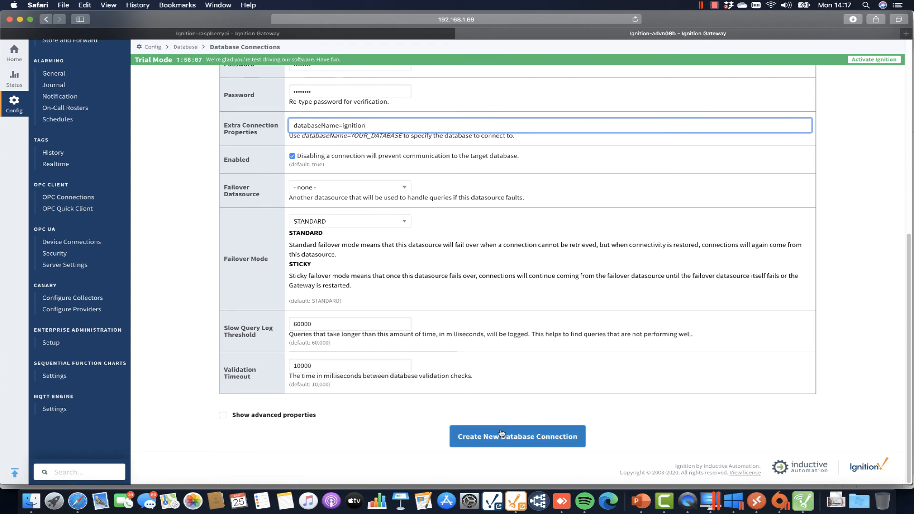
{"action": "left_click", "coordinate": [500, 434]}
{"action": "left_click", "coordinate": [497, 85]}
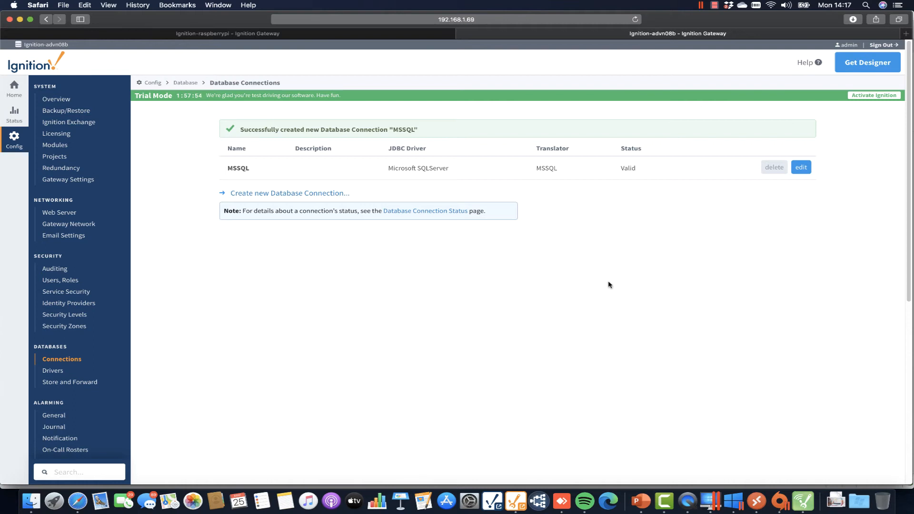
{"action": "left_click", "coordinate": [514, 500]}
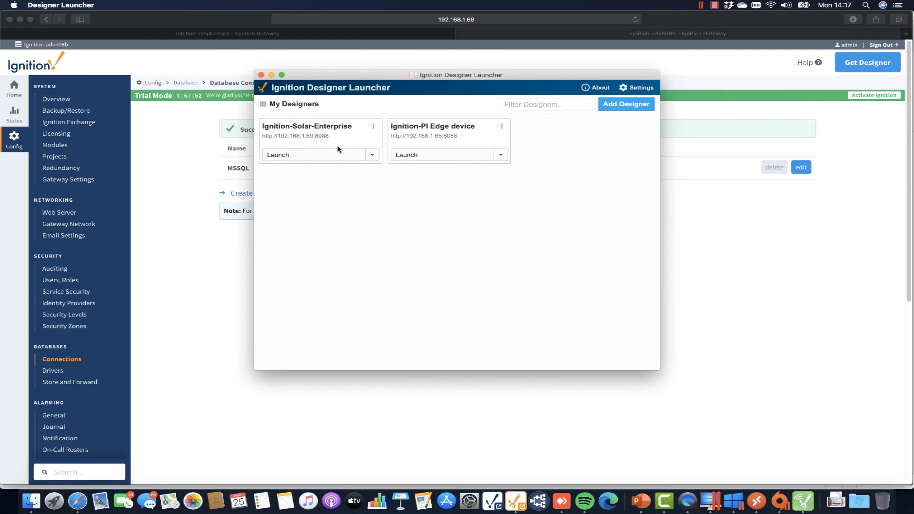
{"action": "left_click", "coordinate": [292, 156]}
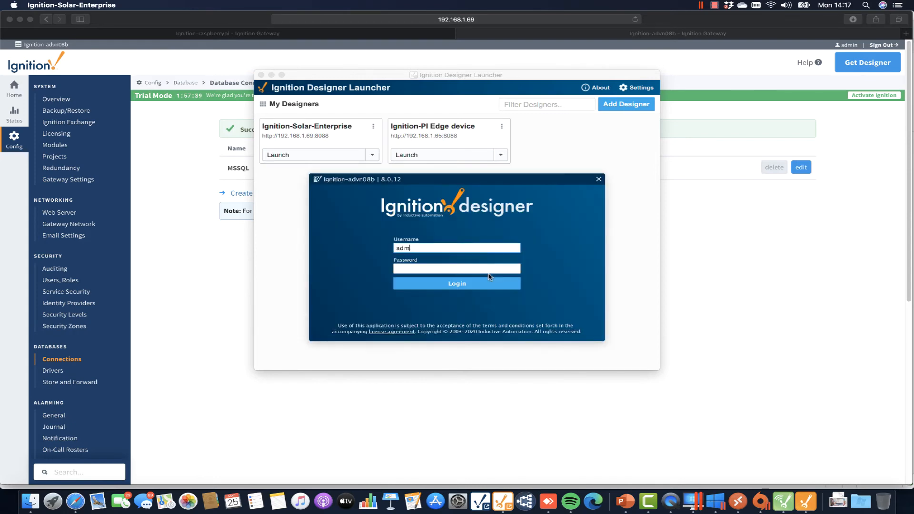
{"action": "key", "text": "Tab"}
{"action": "type", "text": "pa"}
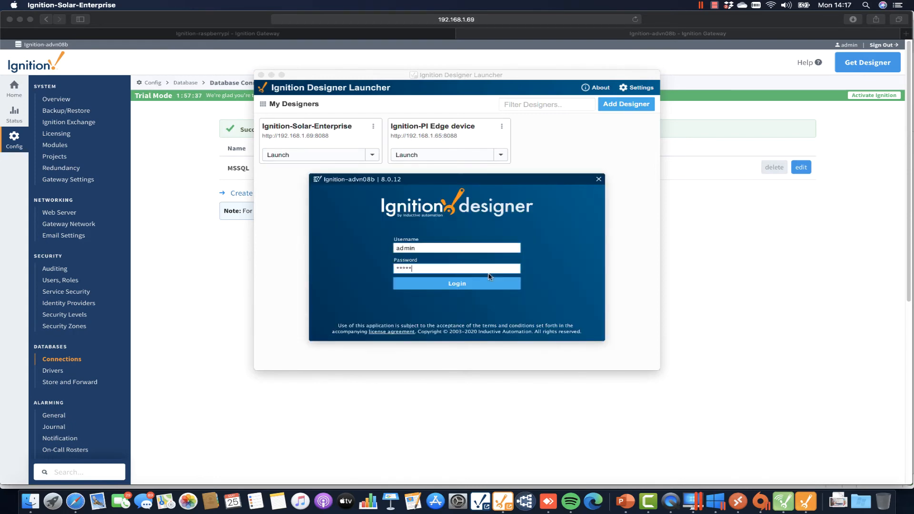
{"action": "type", "text": "ssword"}
{"action": "key", "text": "Return"}
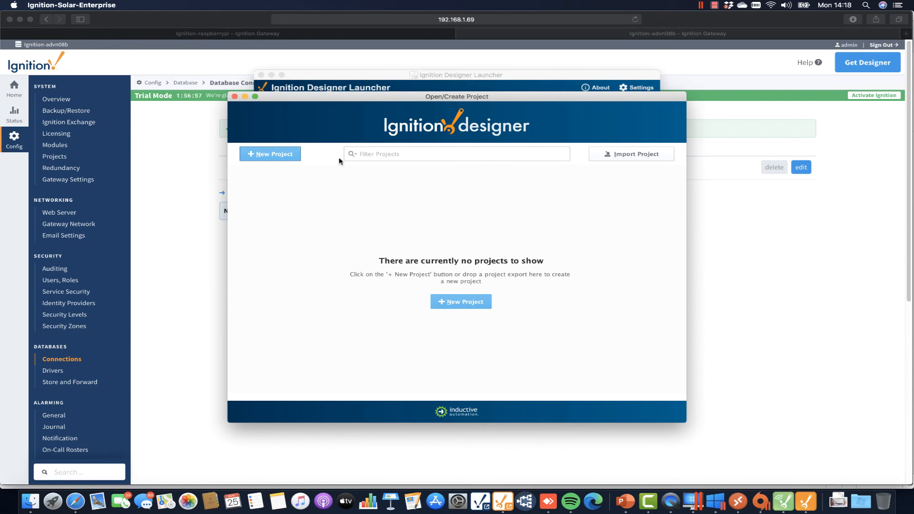
{"action": "left_click", "coordinate": [234, 96]}
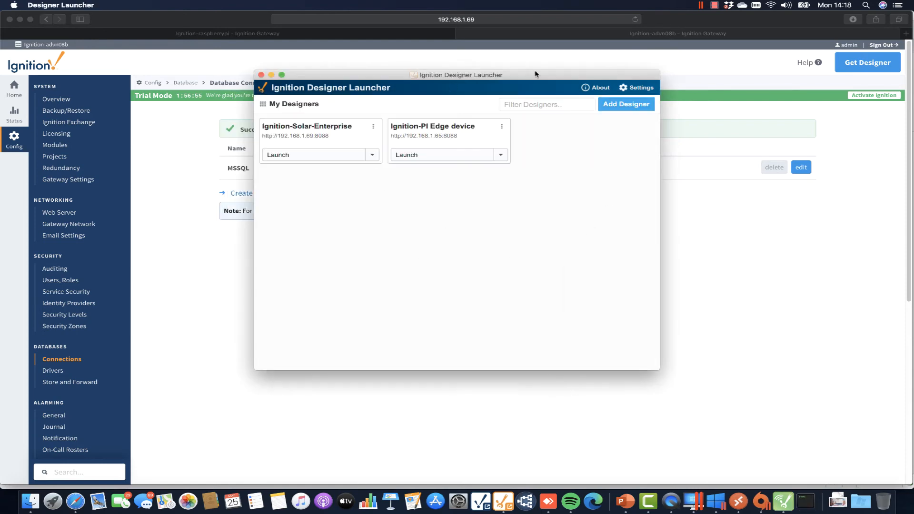
Load inductiveautomation.com/exchange/ in a new Safari tab.
{"action": "left_click", "coordinate": [906, 33]}
{"action": "left_click", "coordinate": [906, 33]}
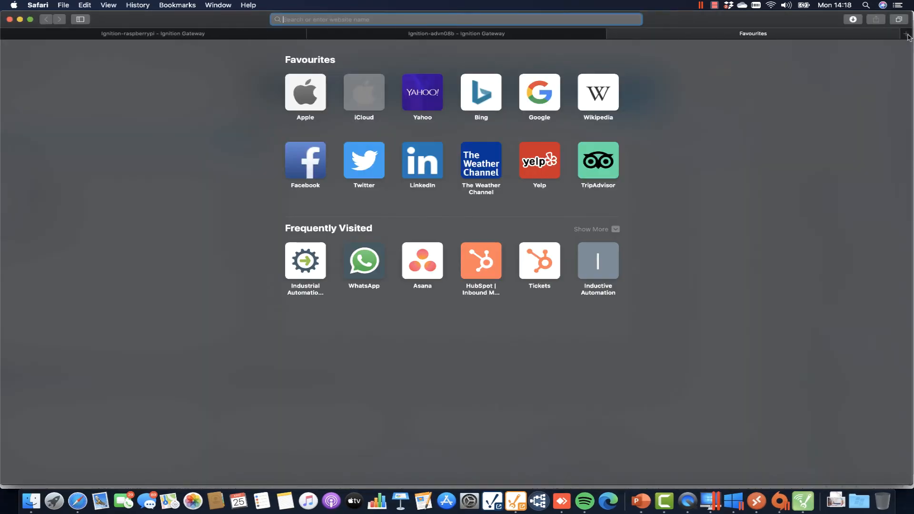
{"action": "type", "text": "inductiveautomation.com/"}
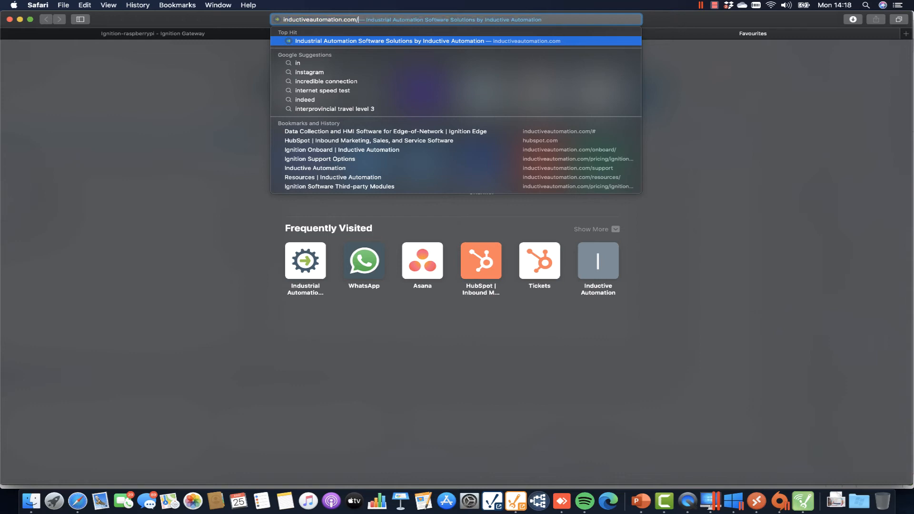
{"action": "key", "text": "Right"}
{"action": "type", "text": "/"}
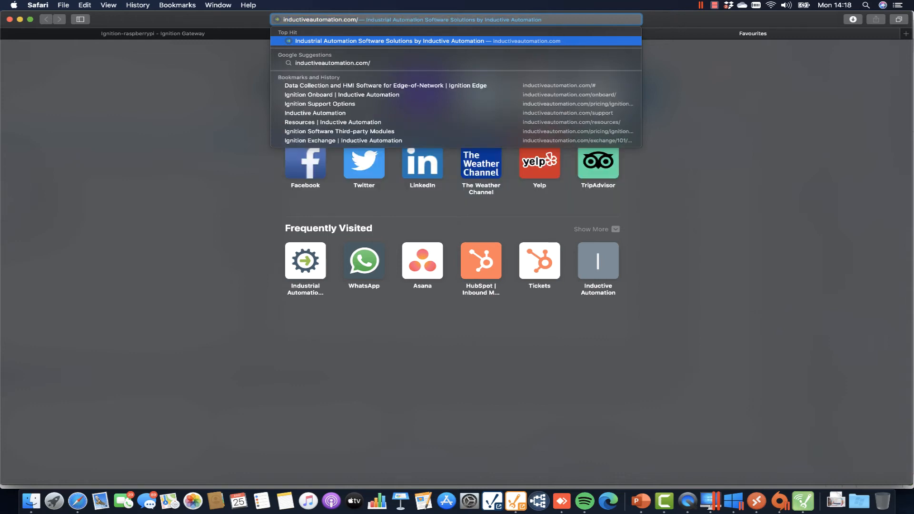
{"action": "type", "text": "exchange/101/overview"}
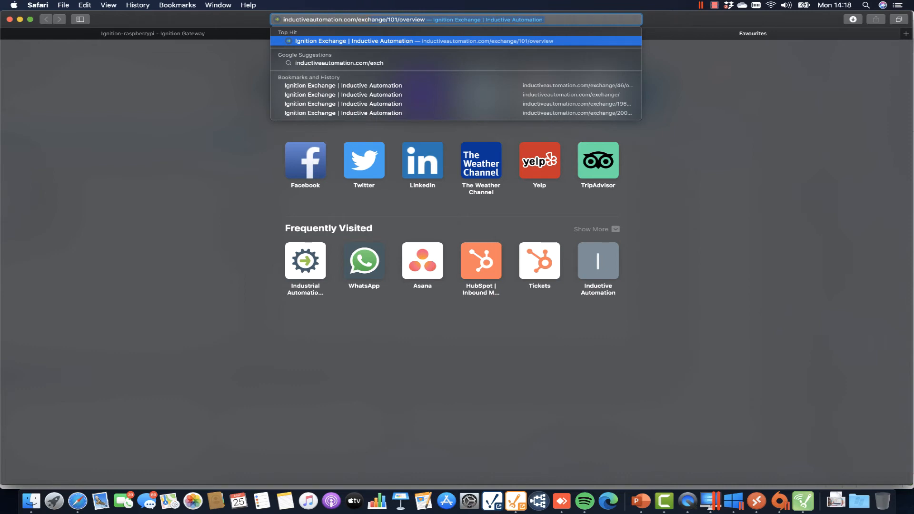
{"action": "key", "text": "Down"}
{"action": "key", "text": "Down"}
{"action": "key", "text": "Down"}
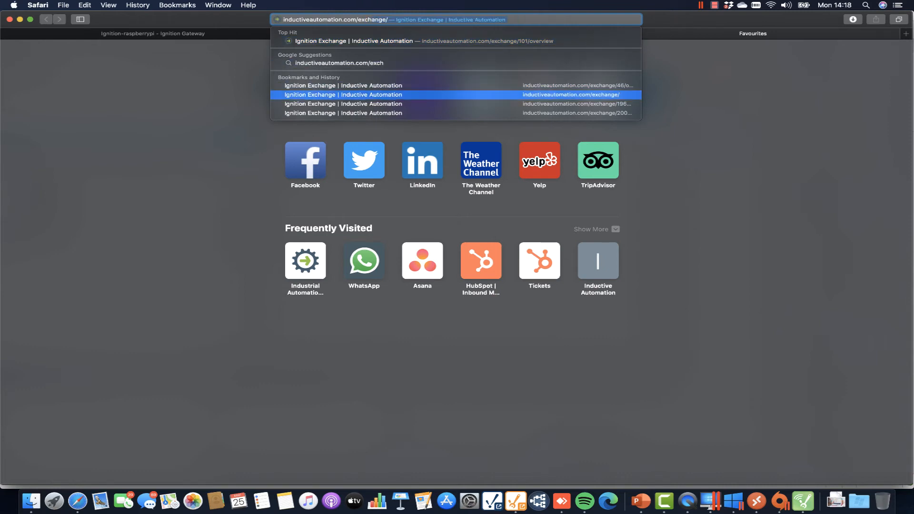
{"action": "key", "text": "Return"}
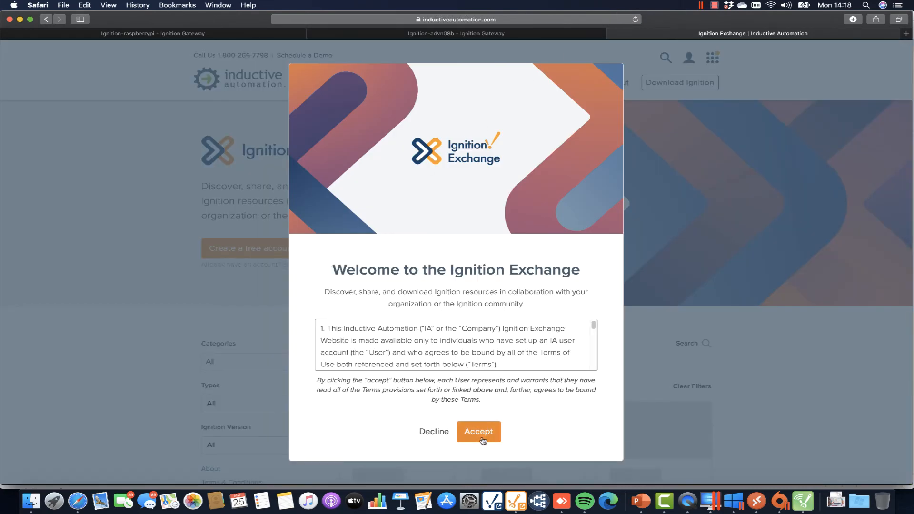
Accept the Exchange terms, filter to Perspective View, and browse the Ad Hoc Trends resource.
{"action": "left_click", "coordinate": [481, 433]}
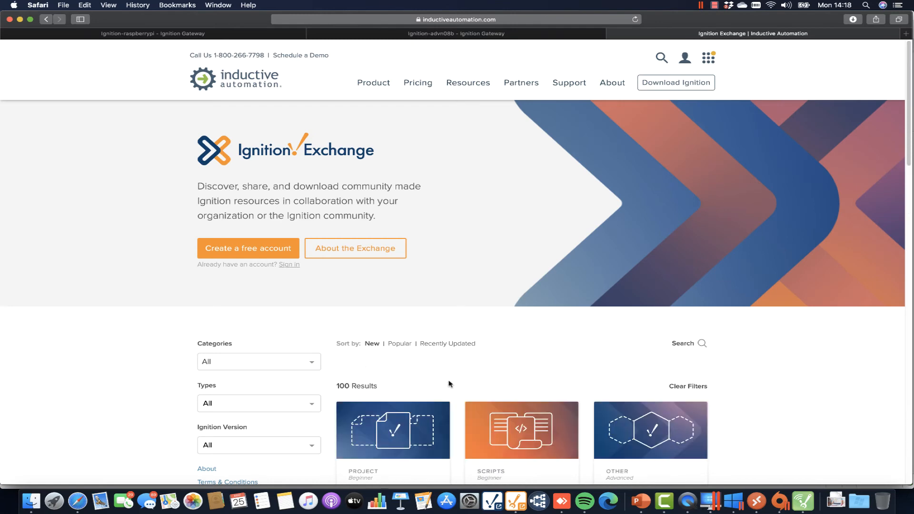
{"action": "scroll", "coordinate": [734, 371], "scroll_direction": "down", "scroll_amount": 5}
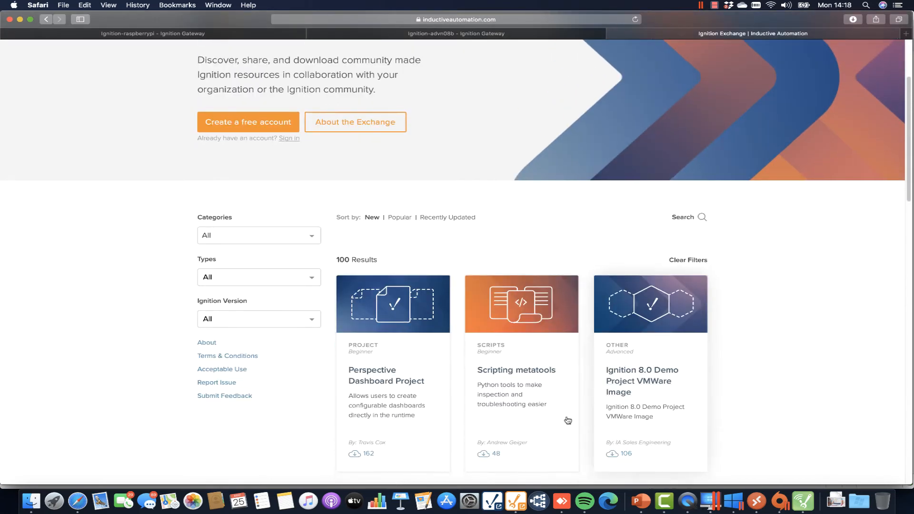
{"action": "left_click", "coordinate": [311, 279]}
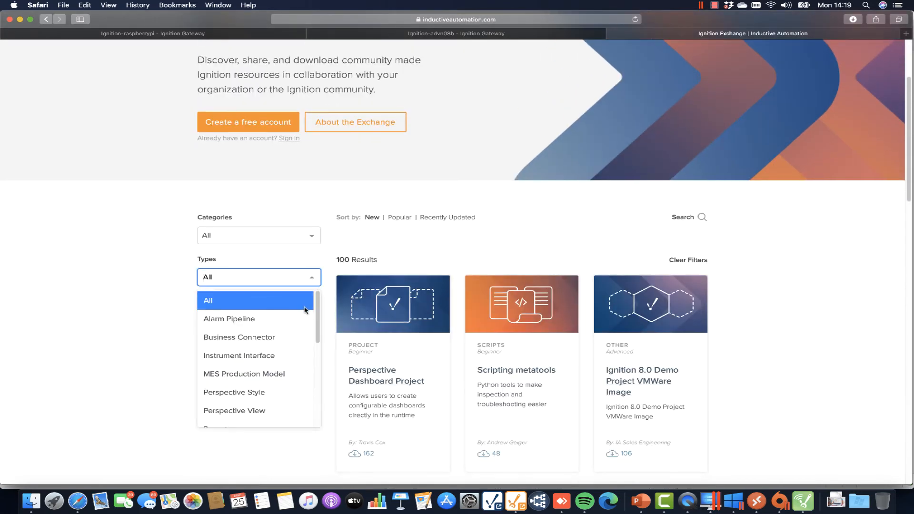
{"action": "scroll", "coordinate": [257, 320], "scroll_direction": "down", "scroll_amount": 2}
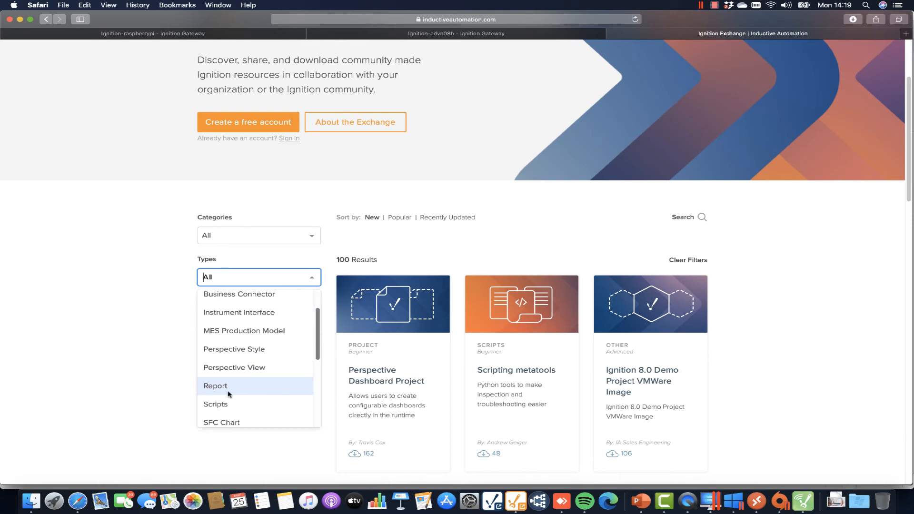
{"action": "left_click", "coordinate": [251, 369]}
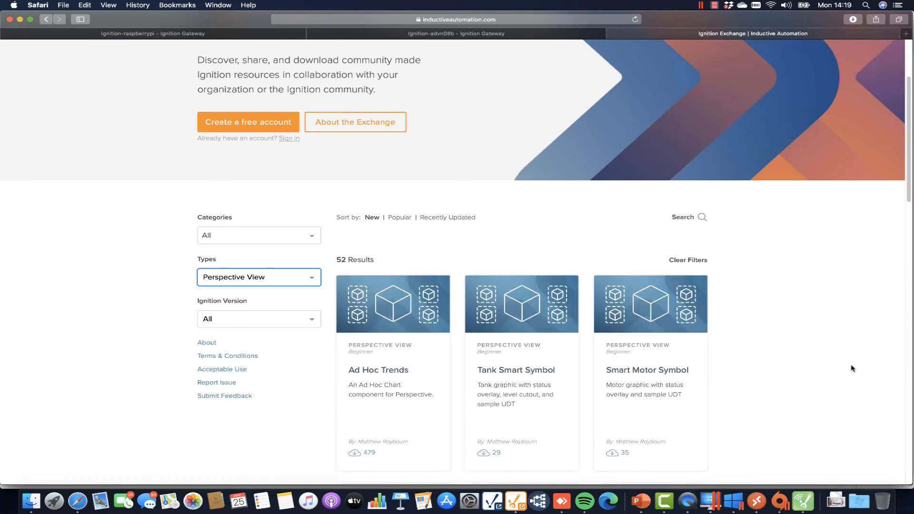
{"action": "left_click", "coordinate": [373, 378]}
{"action": "scroll", "coordinate": [716, 443], "scroll_direction": "down", "scroll_amount": 4}
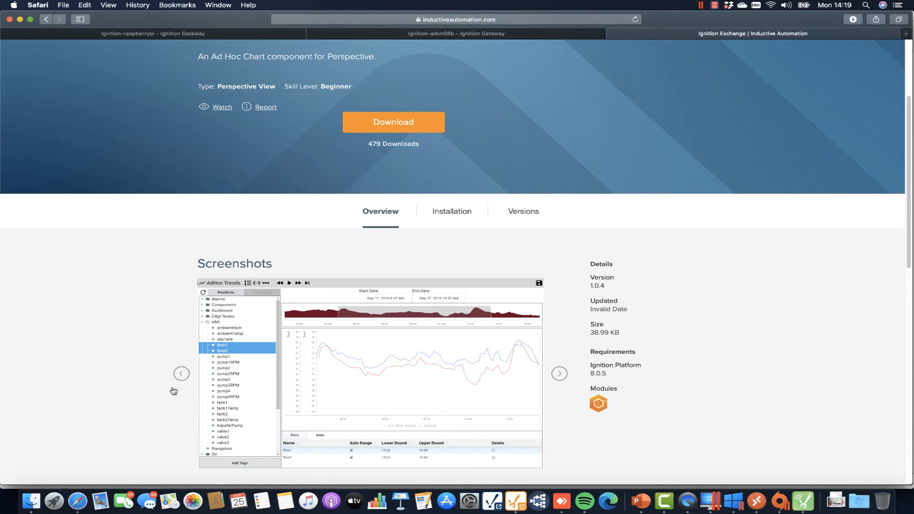
{"action": "left_click", "coordinate": [181, 374]}
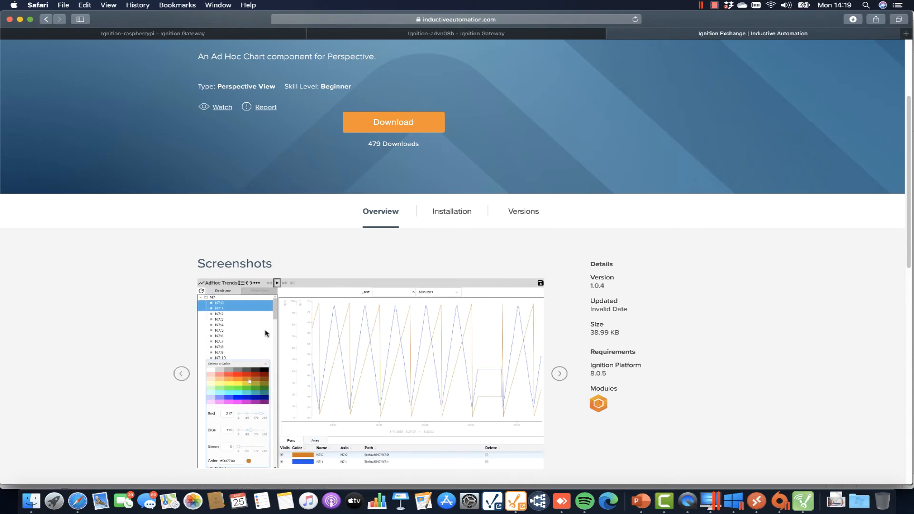
{"action": "left_click", "coordinate": [49, 23]}
Filter the Exchange listing to the Project type, showing 13 results.
{"action": "left_click", "coordinate": [311, 278]}
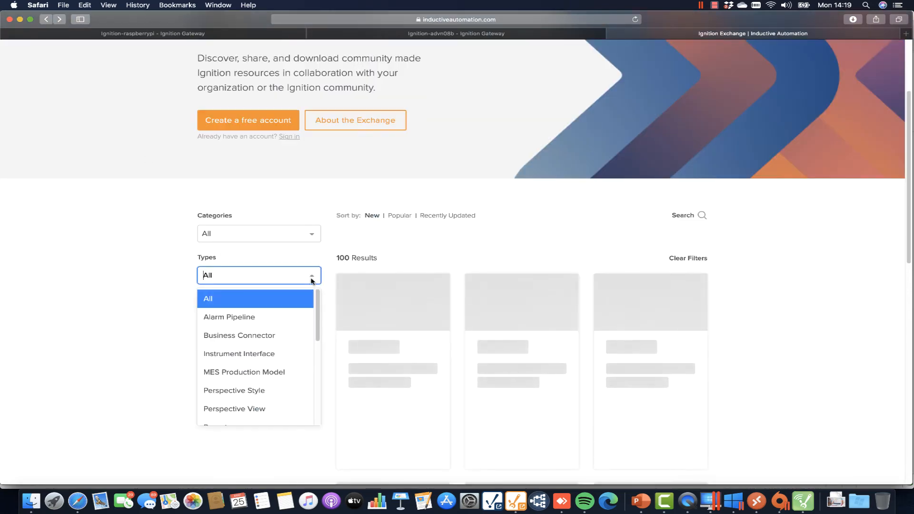
{"action": "scroll", "coordinate": [312, 362], "scroll_direction": "down", "scroll_amount": 5}
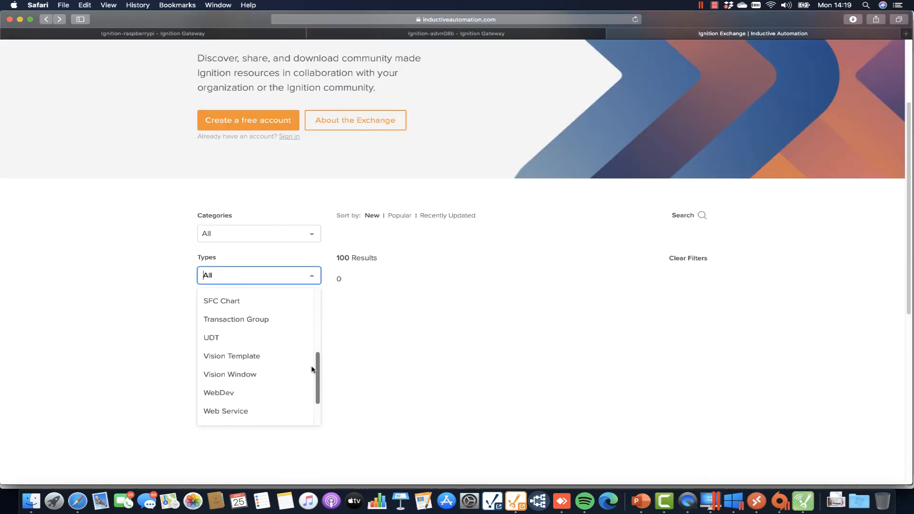
{"action": "scroll", "coordinate": [312, 368], "scroll_direction": "down", "scroll_amount": 3}
{"action": "left_click", "coordinate": [213, 378]}
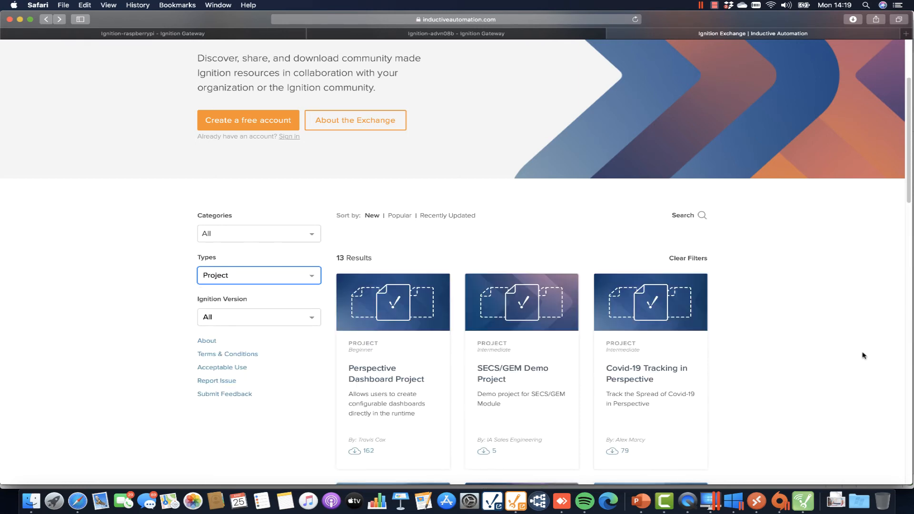
{"action": "scroll", "coordinate": [864, 356], "scroll_direction": "down", "scroll_amount": 3}
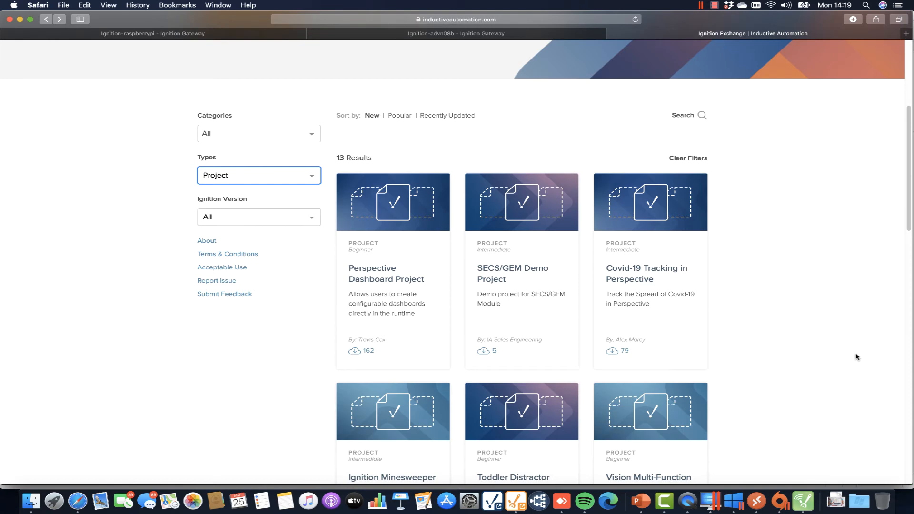
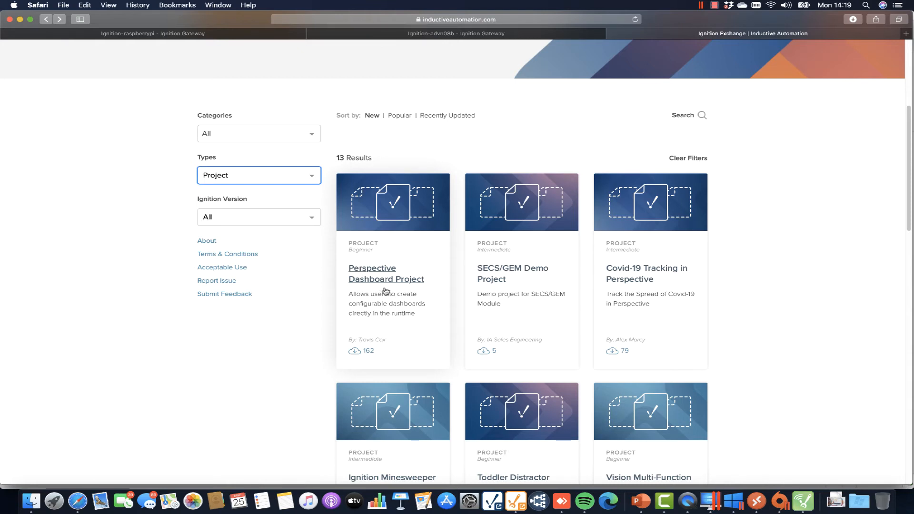
On the advn08b gateway, import Dashboard_20200506163400.zip from the Projects folder as project SolarDashboard.
{"action": "left_click", "coordinate": [367, 36]}
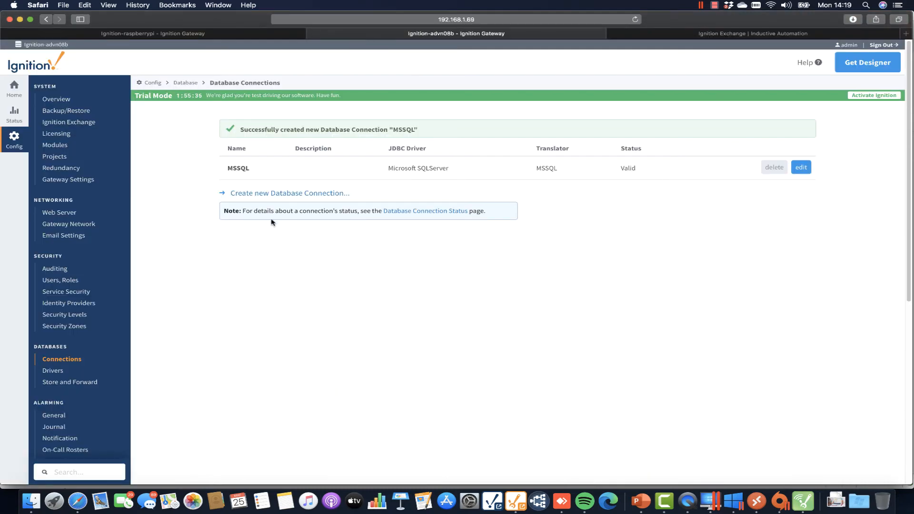
{"action": "left_click", "coordinate": [55, 157]}
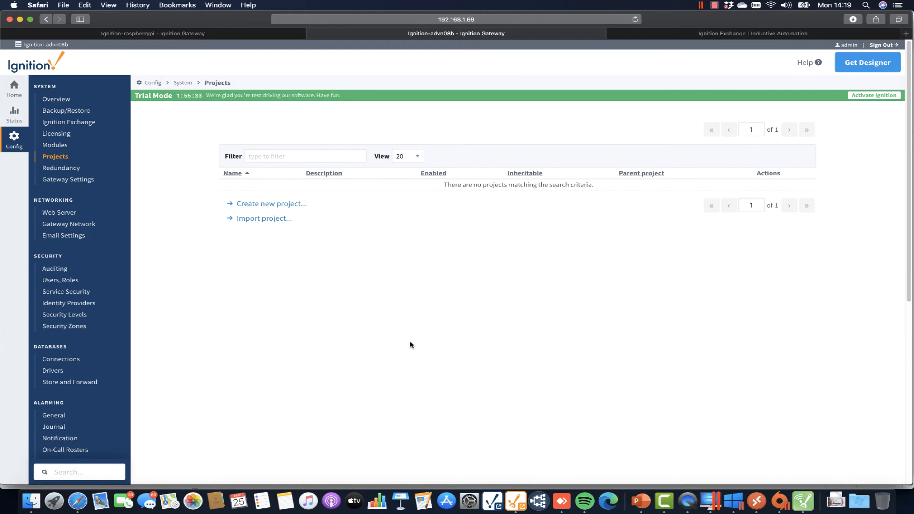
{"action": "left_click", "coordinate": [266, 221]}
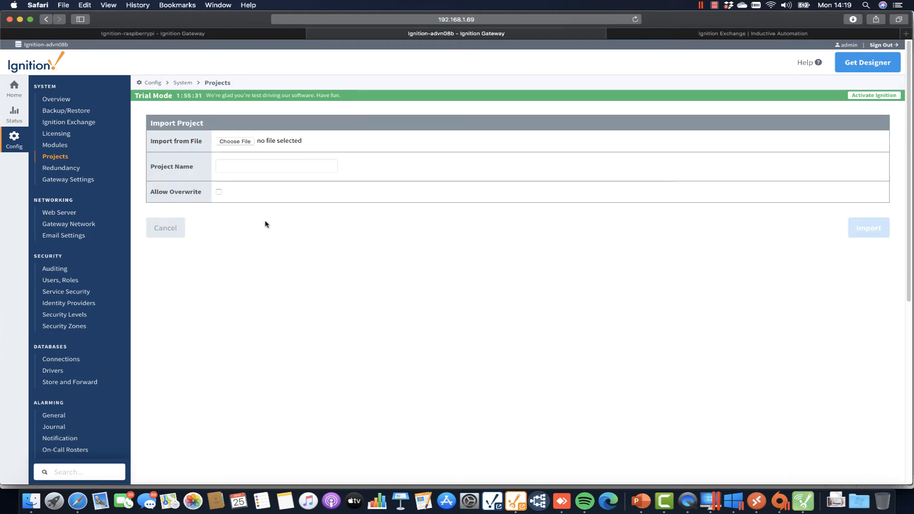
{"action": "left_click", "coordinate": [242, 142]}
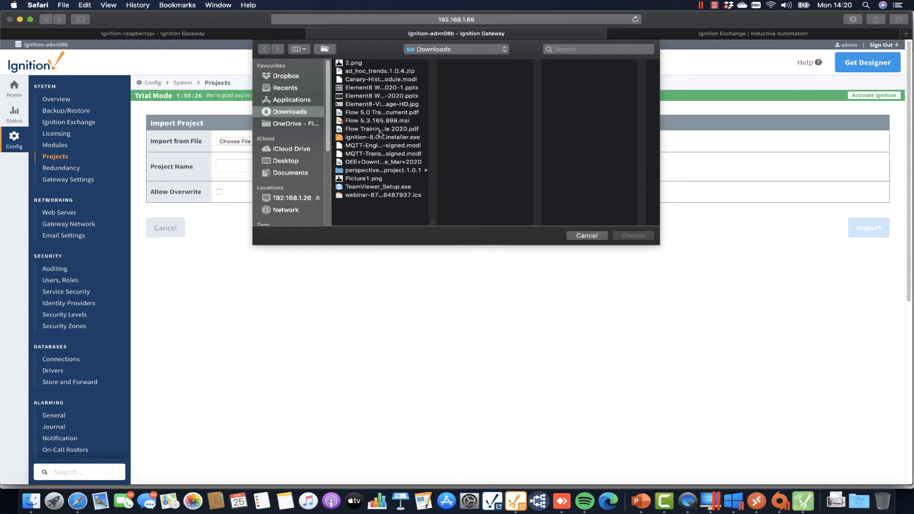
{"action": "left_click", "coordinate": [388, 171]}
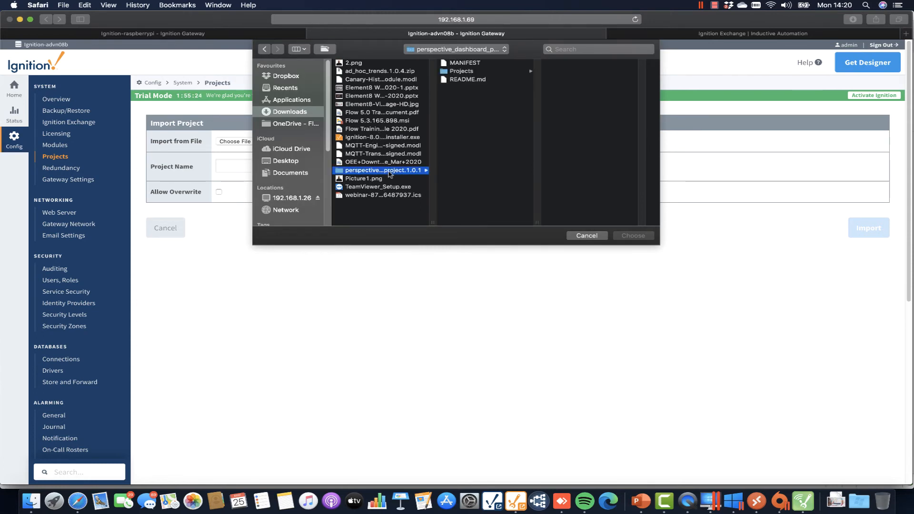
{"action": "left_click", "coordinate": [461, 71]}
{"action": "left_click", "coordinate": [592, 64]}
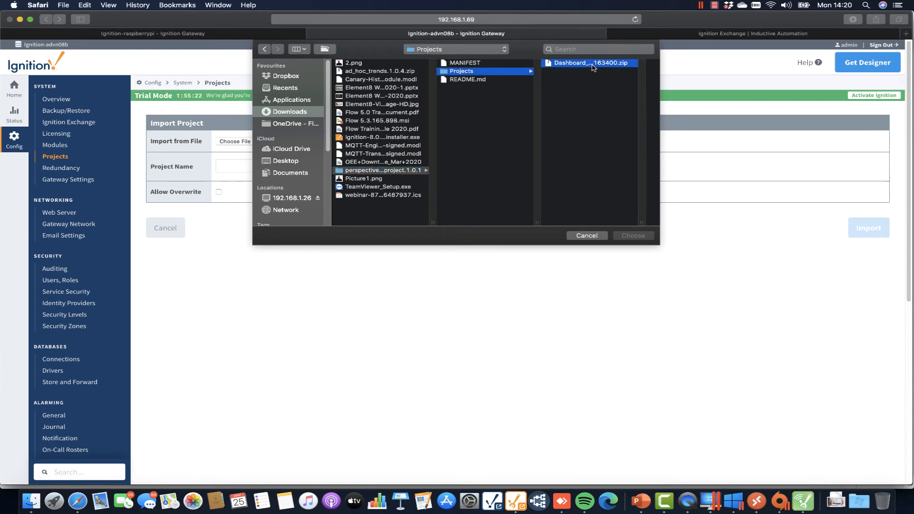
{"action": "left_click", "coordinate": [628, 235]}
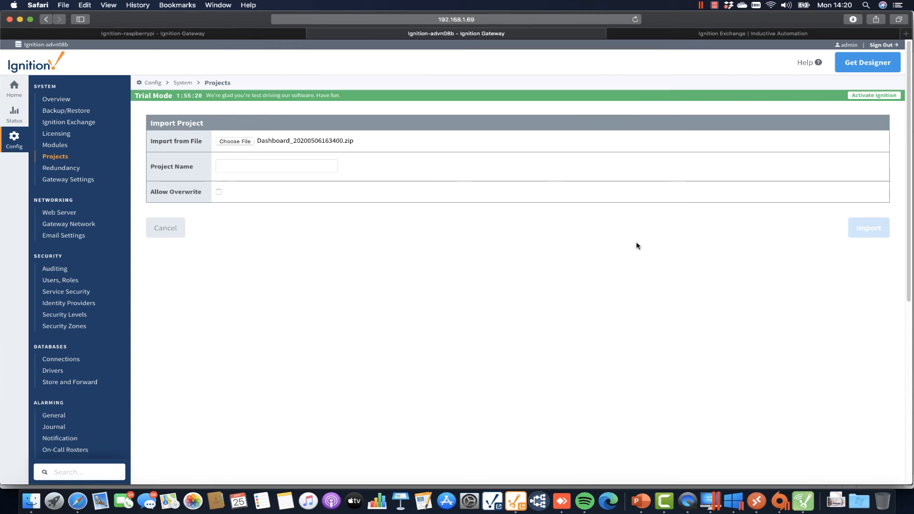
{"action": "left_click", "coordinate": [268, 172]}
{"action": "type", "text": "SolarDas"}
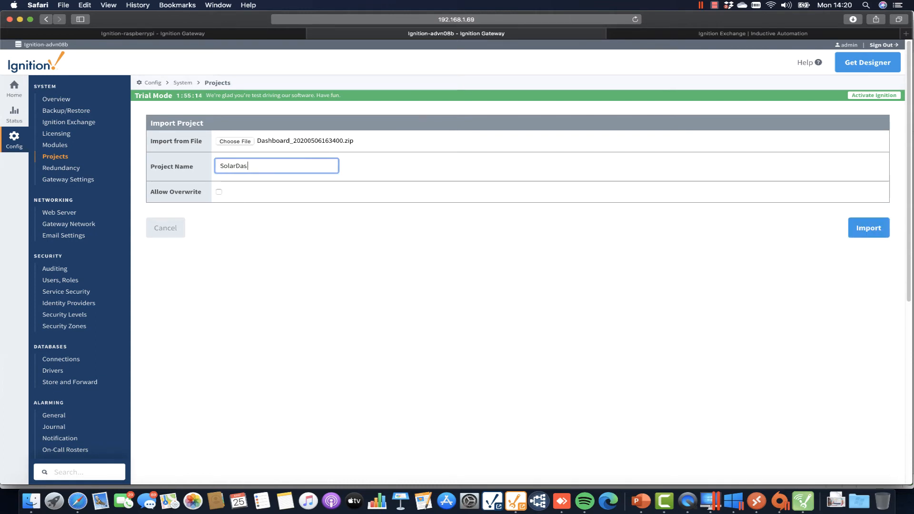
{"action": "type", "text": "hboard"}
{"action": "left_click", "coordinate": [867, 227]}
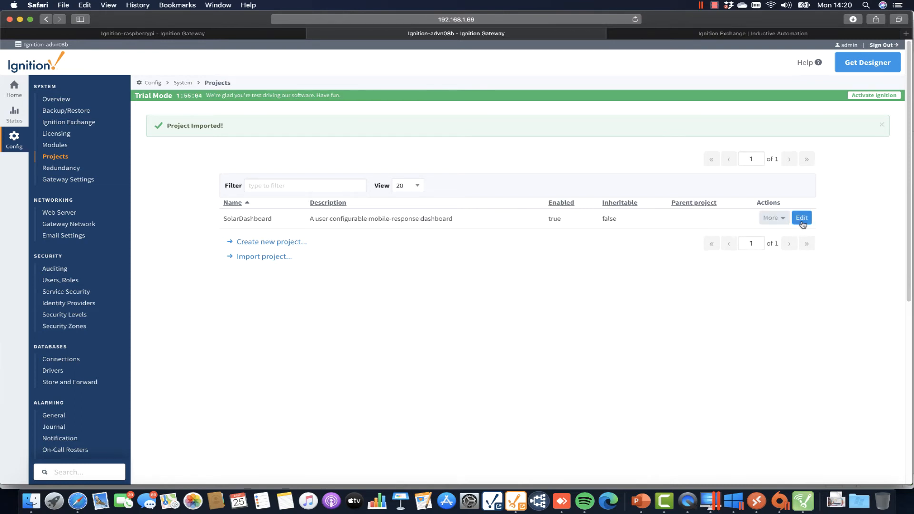
Set SolarDashboard's default database to MSSQL and save, then bring up the Designer Launcher.
{"action": "left_click", "coordinate": [802, 218]}
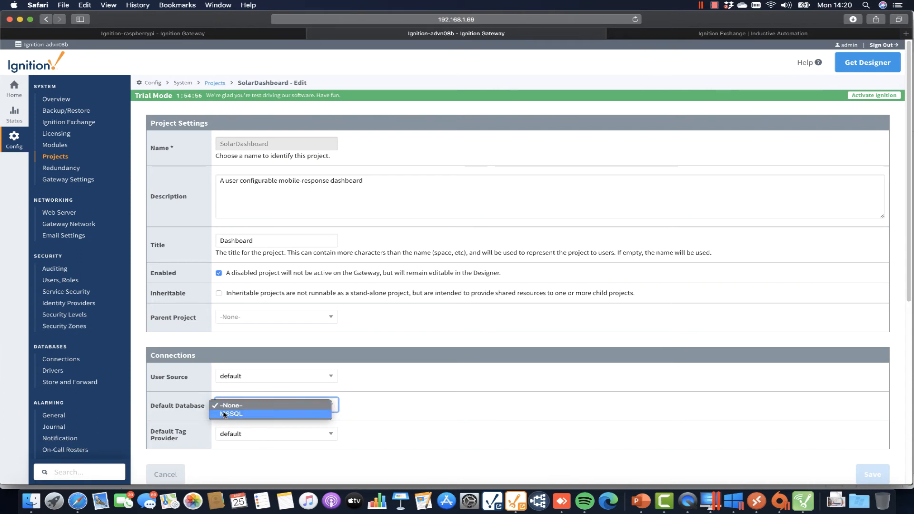
{"action": "left_click", "coordinate": [237, 414]}
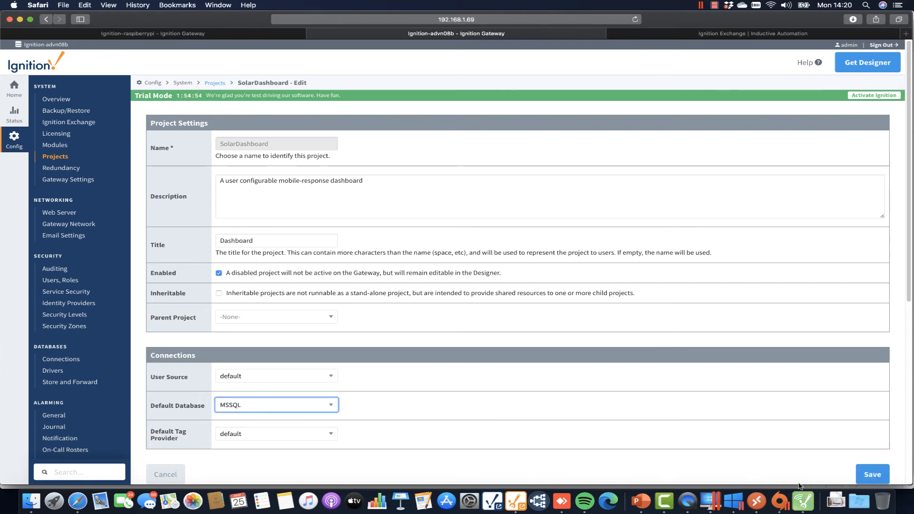
{"action": "left_click", "coordinate": [871, 476]}
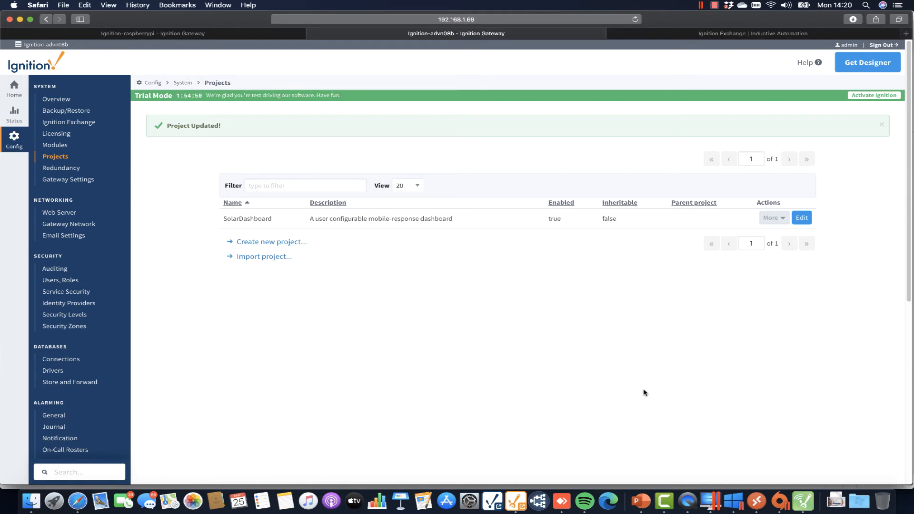
{"action": "left_click", "coordinate": [516, 503]}
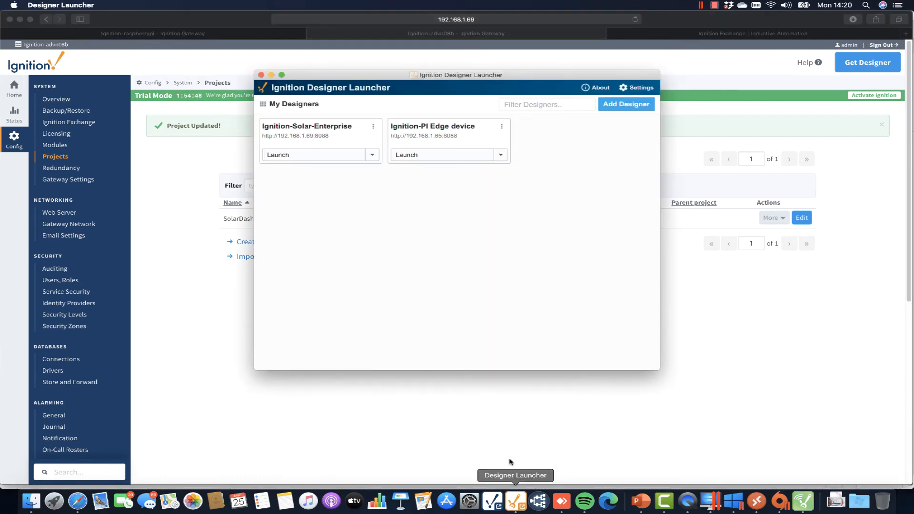
Log in to the Ignition-Solar-Enterprise designer with the account password and open SolarDashboard.
{"action": "left_click", "coordinate": [307, 156]}
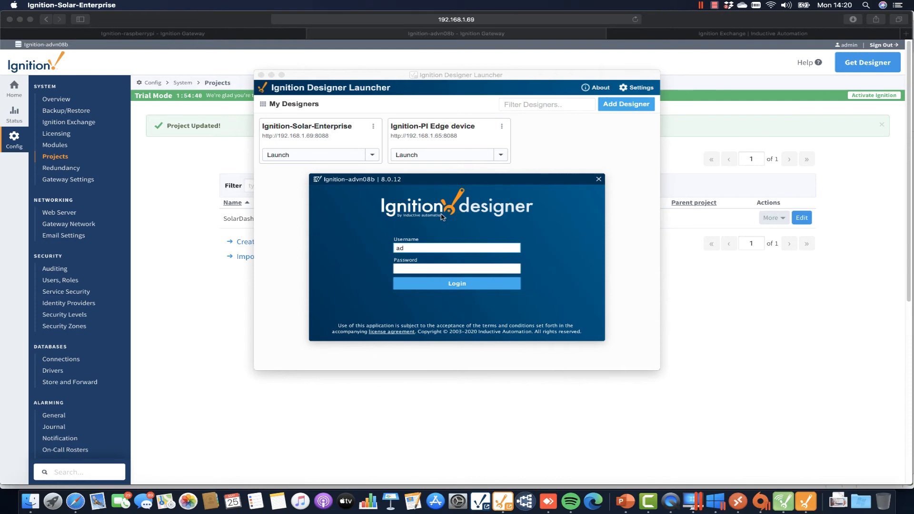
{"action": "key", "text": "Tab"}
{"action": "type", "text": "p"}
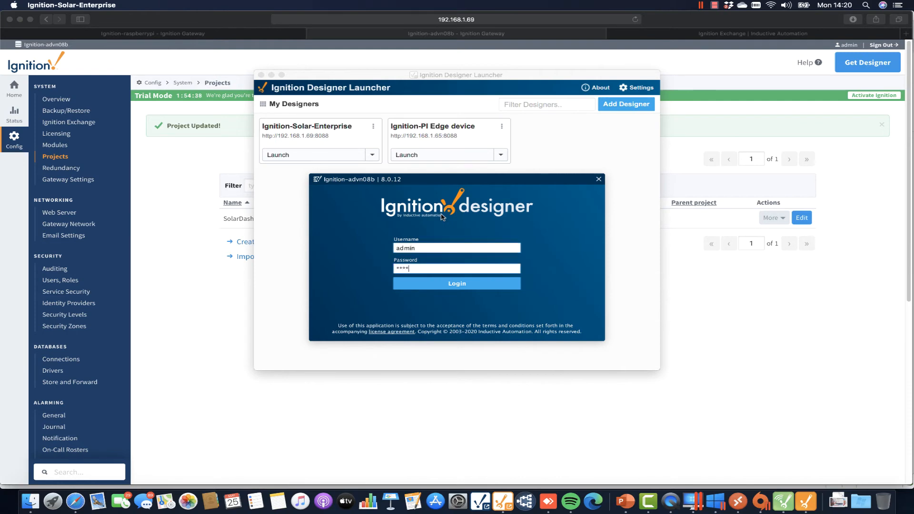
{"action": "key", "text": "Return"}
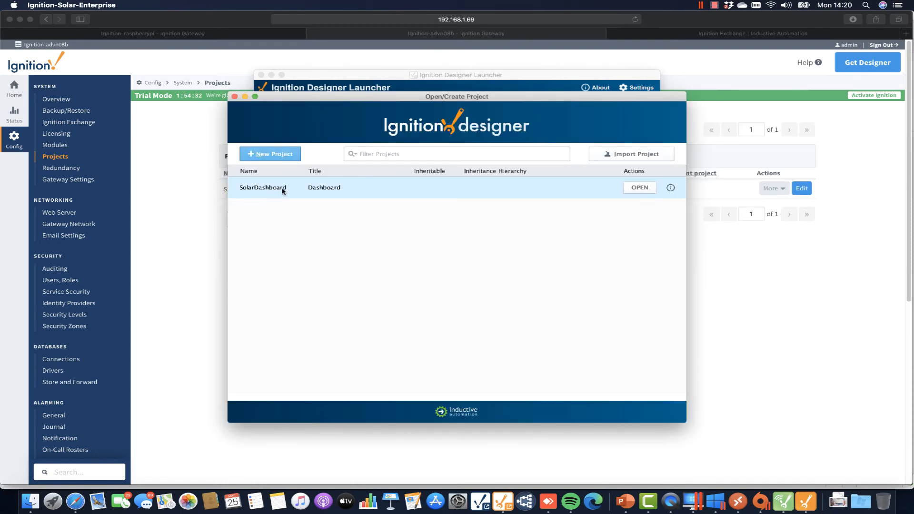
{"action": "left_click", "coordinate": [635, 187]}
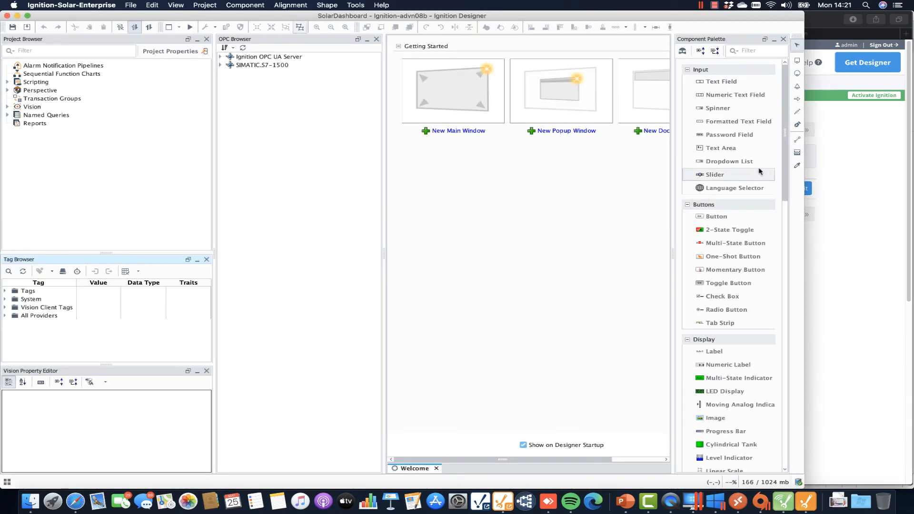
Widen the Designer and expand Perspective > Views > Page > Widgets in the Project Browser.
{"action": "left_click_drag", "start_coordinate": [804, 208], "coordinate": [895, 208]}
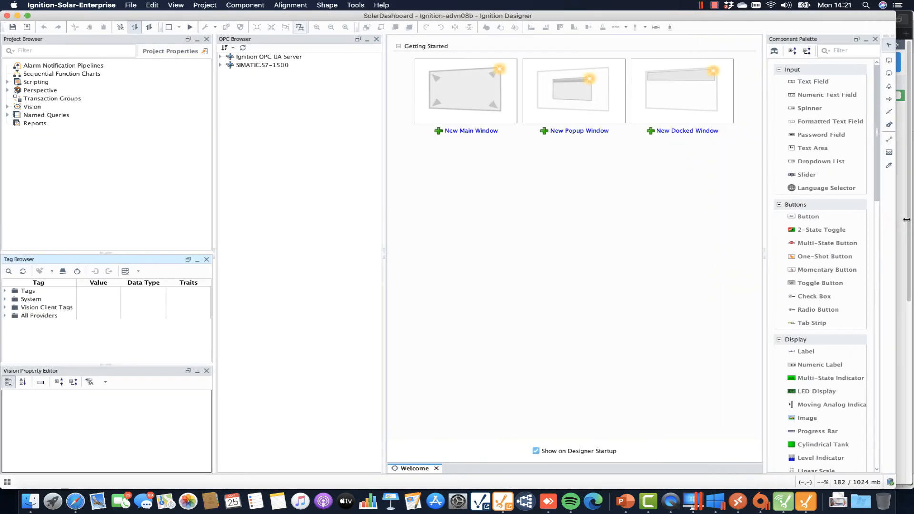
{"action": "left_click", "coordinate": [7, 89]}
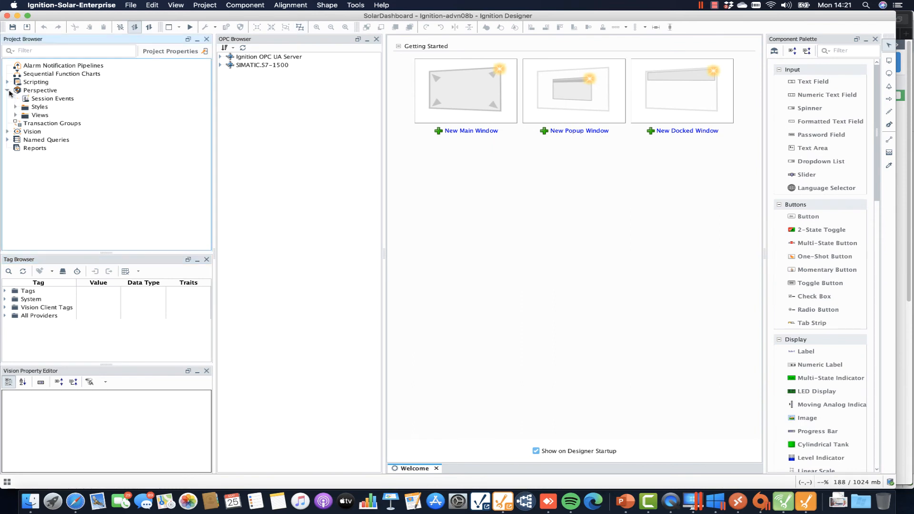
{"action": "left_click", "coordinate": [16, 115]}
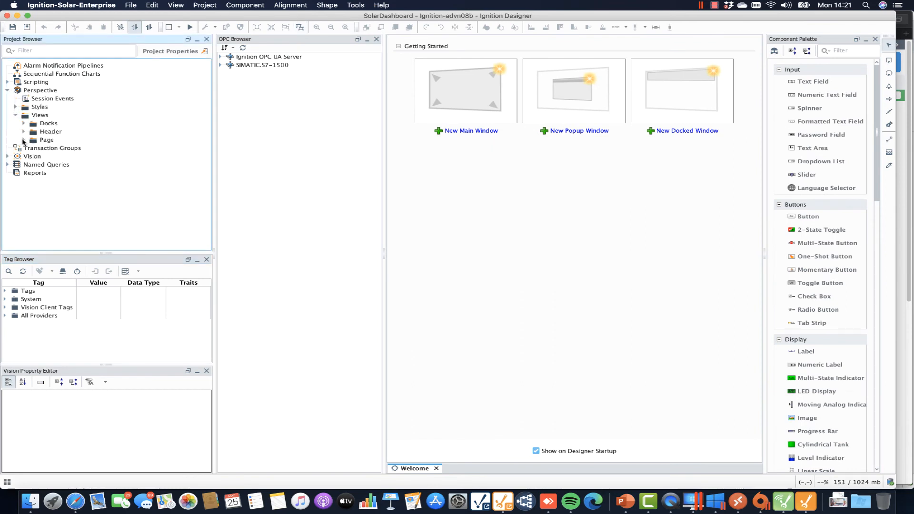
{"action": "left_click", "coordinate": [23, 141]}
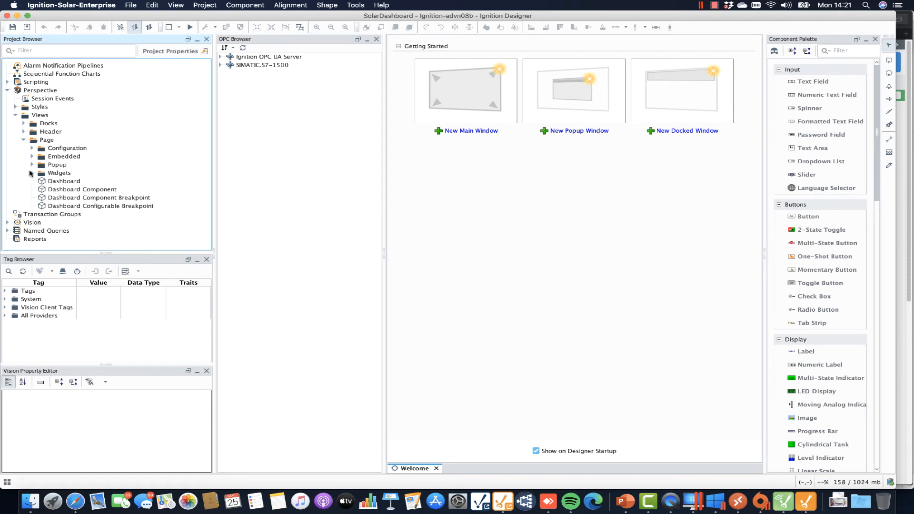
{"action": "left_click", "coordinate": [31, 173]}
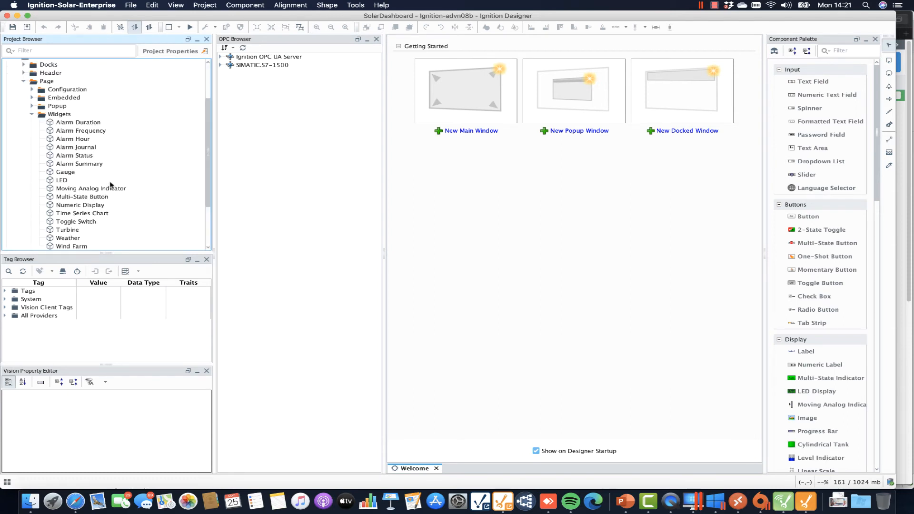
Expand Tags > All Providers > MQTT Engine > Edge Nodes to reveal My MQTT Group.
{"action": "left_click", "coordinate": [5, 291]}
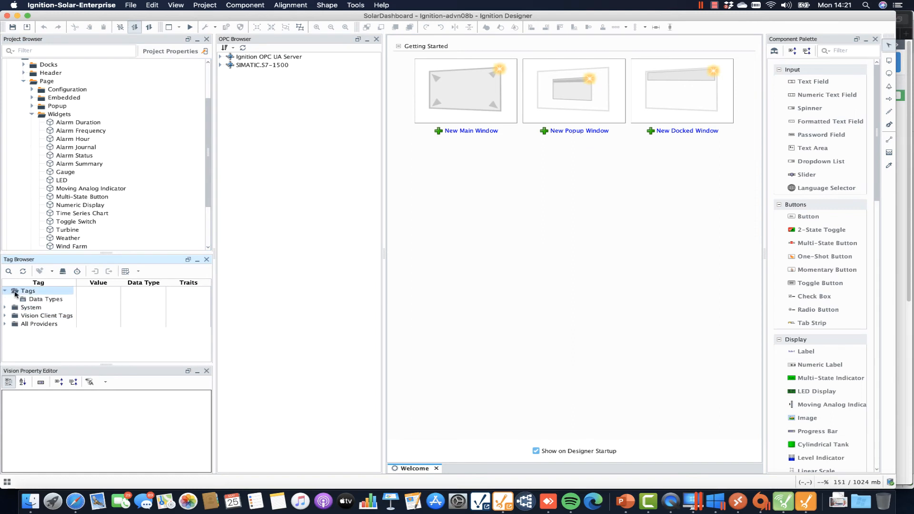
{"action": "left_click", "coordinate": [5, 324]}
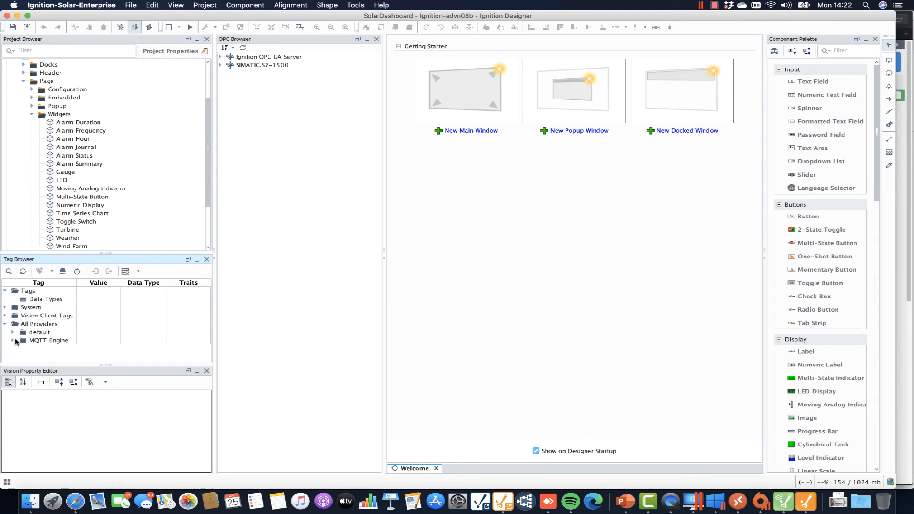
{"action": "left_click", "coordinate": [12, 333]}
{"action": "left_click", "coordinate": [12, 349]}
{"action": "left_click", "coordinate": [22, 348]}
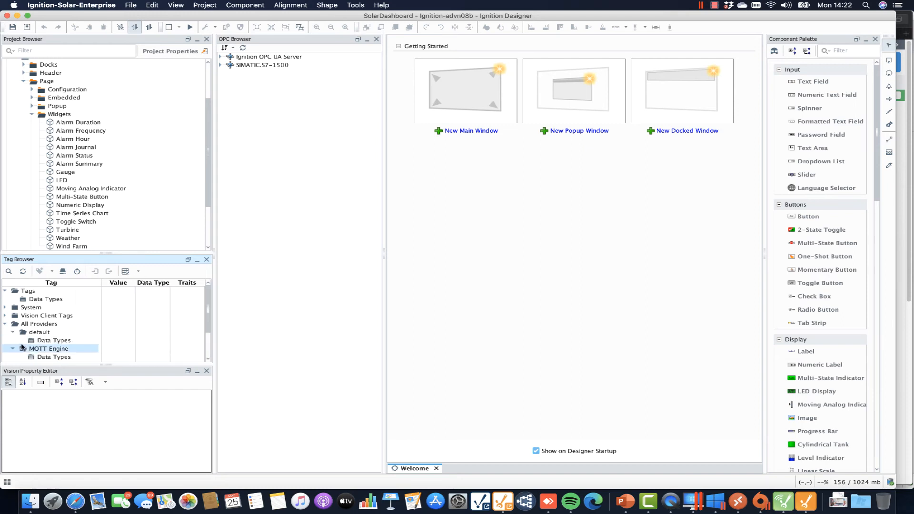
{"action": "left_click", "coordinate": [21, 326]}
{"action": "left_click", "coordinate": [57, 335]}
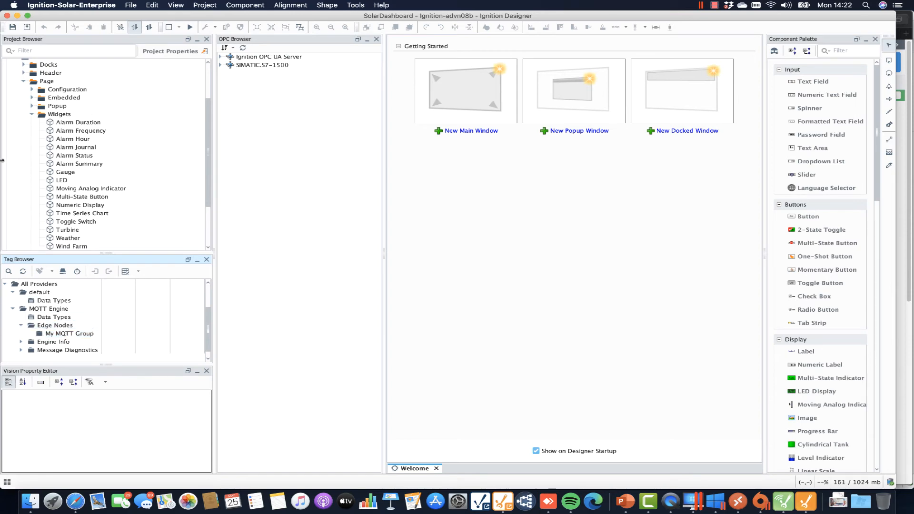
{"action": "left_click_drag", "start_coordinate": [1, 161], "coordinate": [193, 157]}
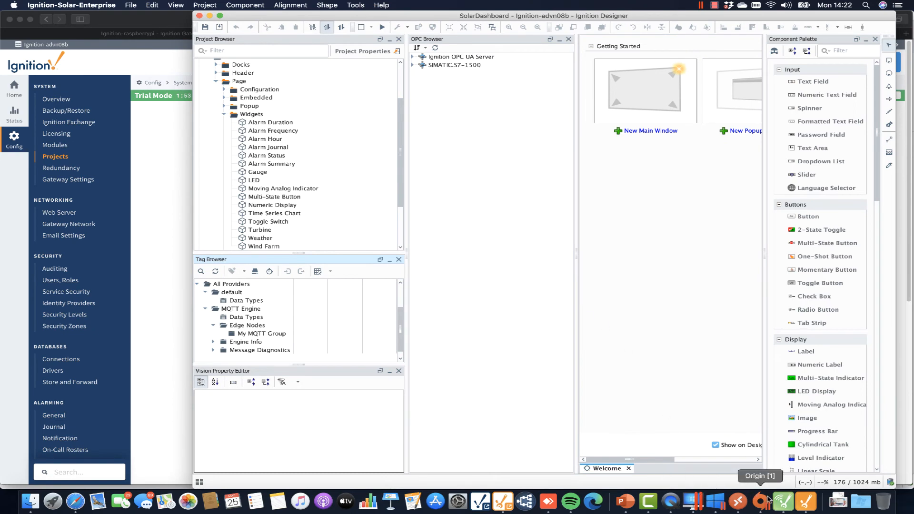
Switch between the two running designers, narrow SolarDashboard's window, and bring up the gateway Projects page.
{"action": "left_click", "coordinate": [783, 503]}
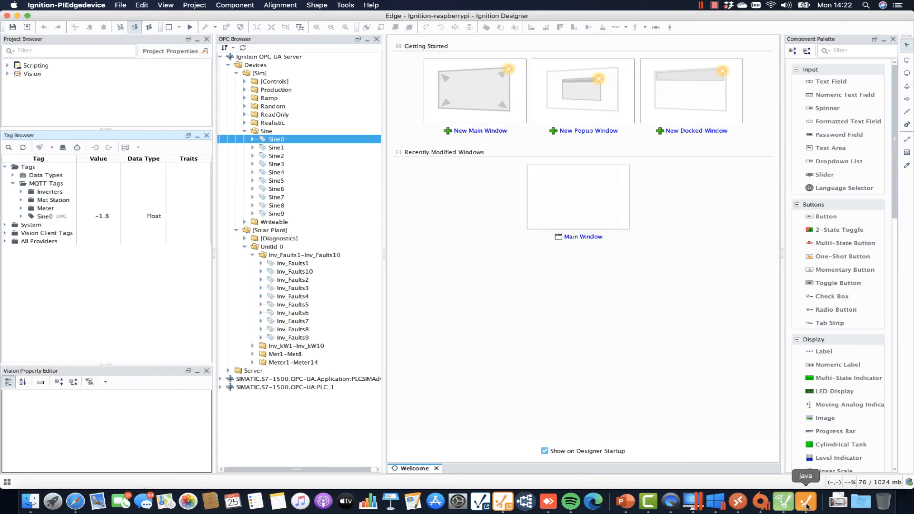
{"action": "left_click", "coordinate": [806, 502]}
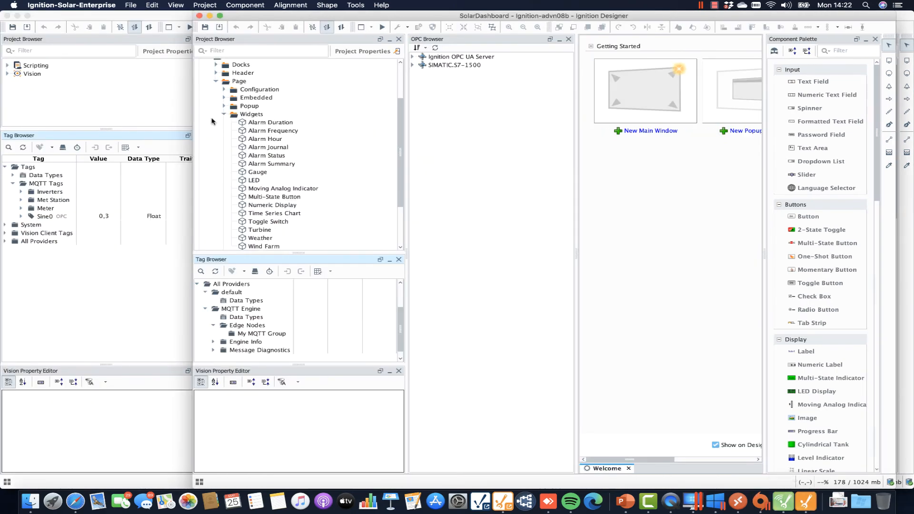
{"action": "left_click_drag", "start_coordinate": [193, 118], "coordinate": [241, 117]}
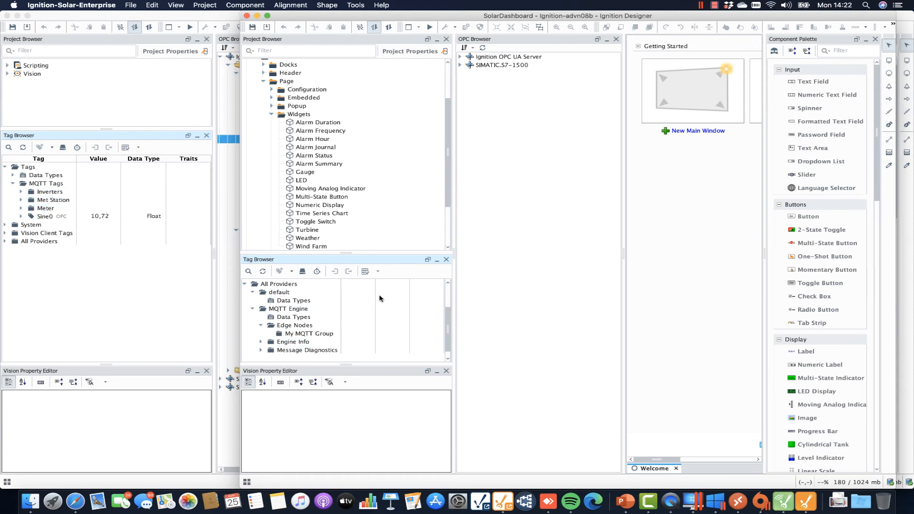
{"action": "left_click", "coordinate": [74, 502]}
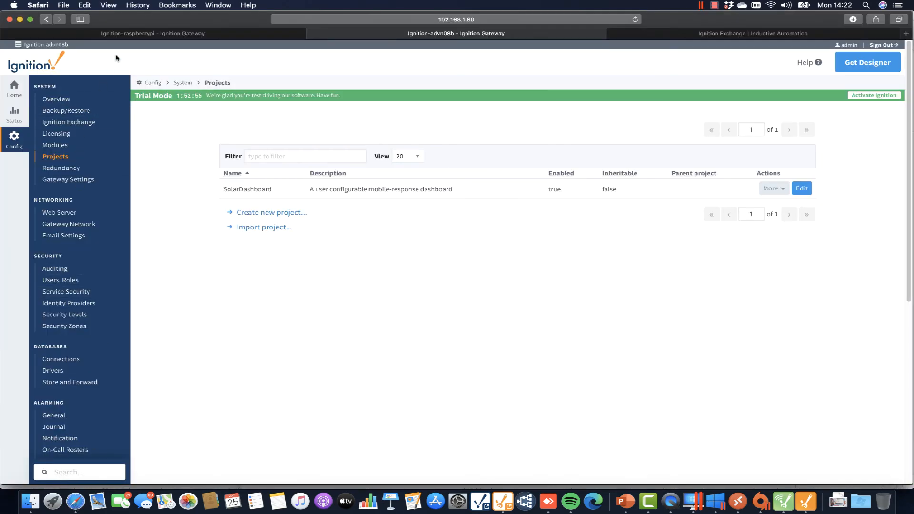
Save the raspberrypi gateway's MQTT Transmission settings with transmission enabled, then return to the Designer.
{"action": "left_click", "coordinate": [112, 35]}
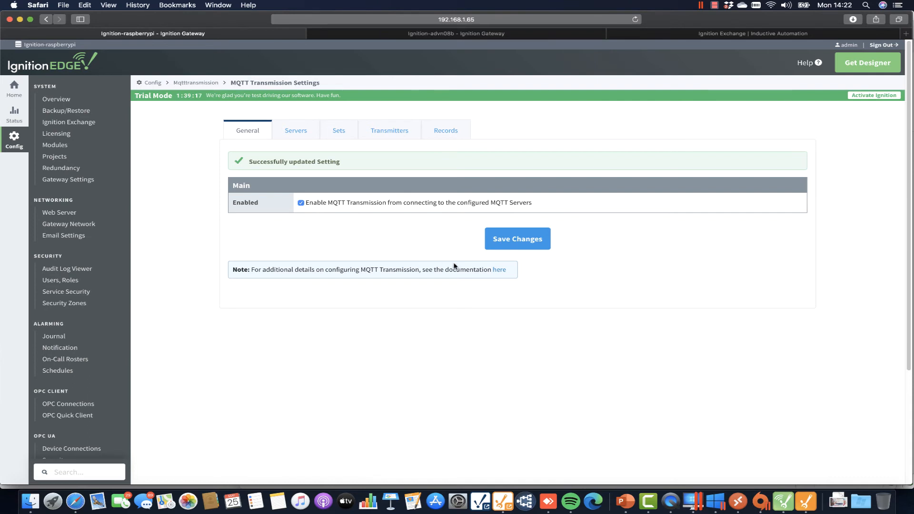
{"action": "left_click", "coordinate": [531, 242]}
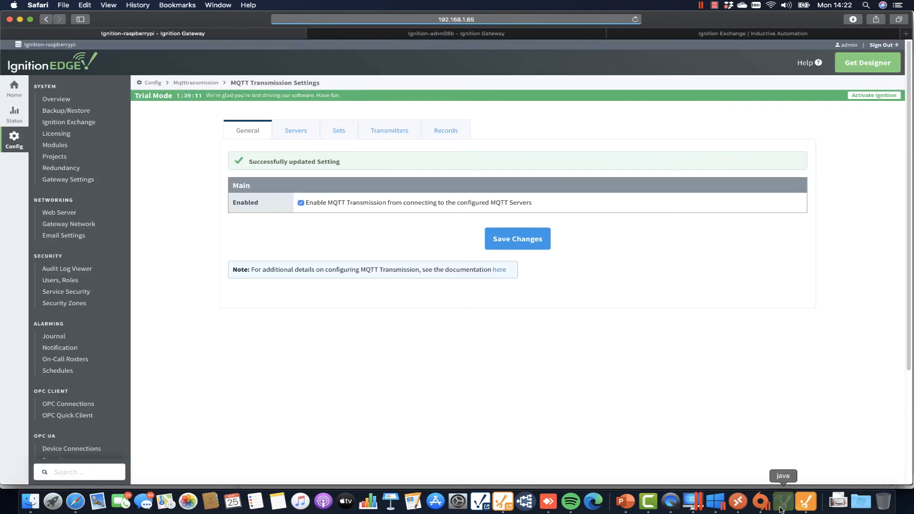
{"action": "left_click", "coordinate": [804, 501]}
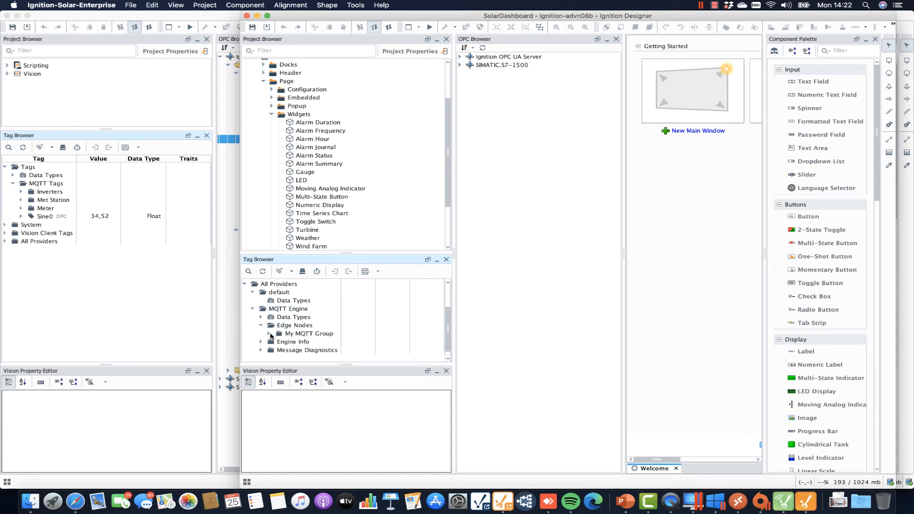
Expand My MQTT Group and Edge Node Pi to show Sine0, collapsing the Data Types folder.
{"action": "left_click", "coordinate": [269, 334]}
{"action": "left_click", "coordinate": [277, 341]}
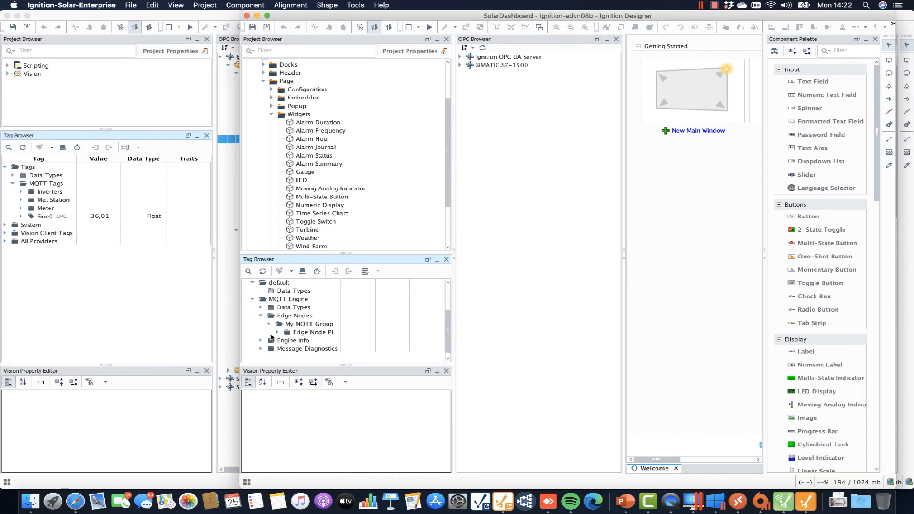
{"action": "scroll", "coordinate": [276, 336], "scroll_direction": "down", "scroll_amount": 2}
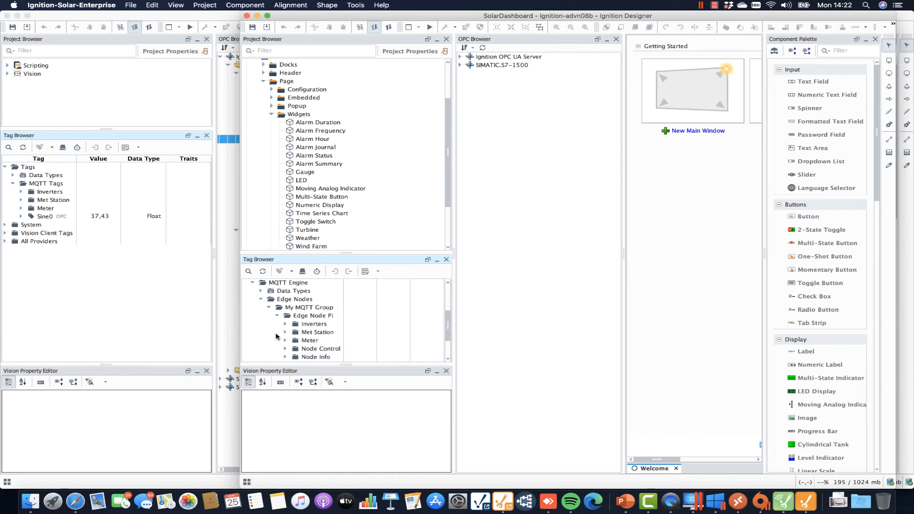
{"action": "scroll", "coordinate": [327, 342], "scroll_direction": "down", "scroll_amount": 2}
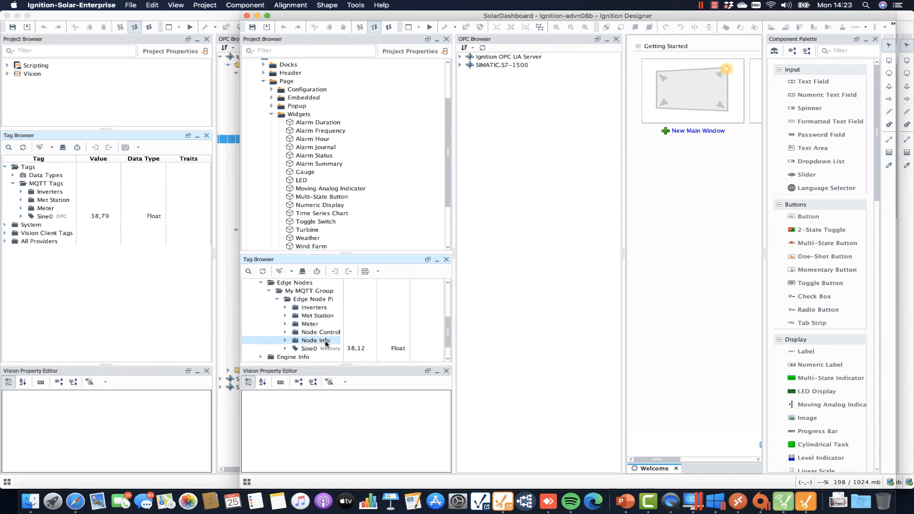
{"action": "scroll", "coordinate": [283, 304], "scroll_direction": "up", "scroll_amount": 2}
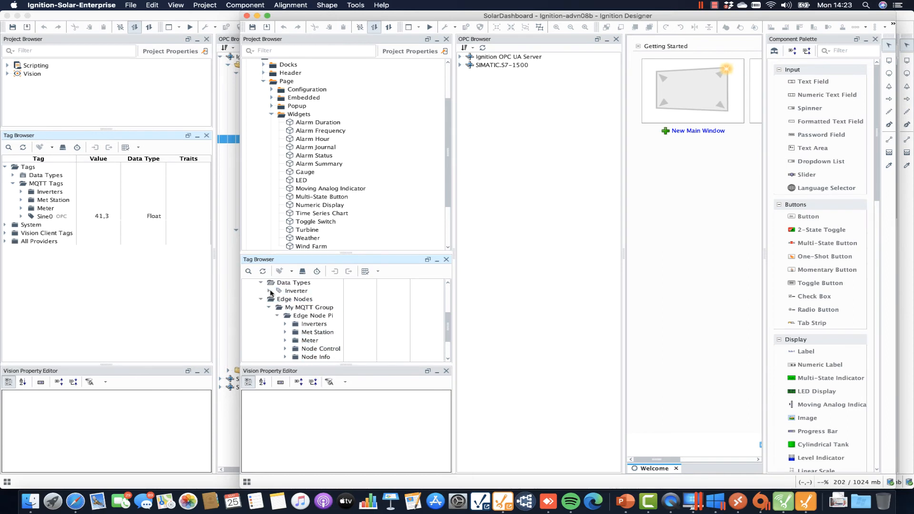
{"action": "left_click", "coordinate": [269, 290]}
{"action": "left_click", "coordinate": [269, 290]}
{"action": "left_click", "coordinate": [261, 283]}
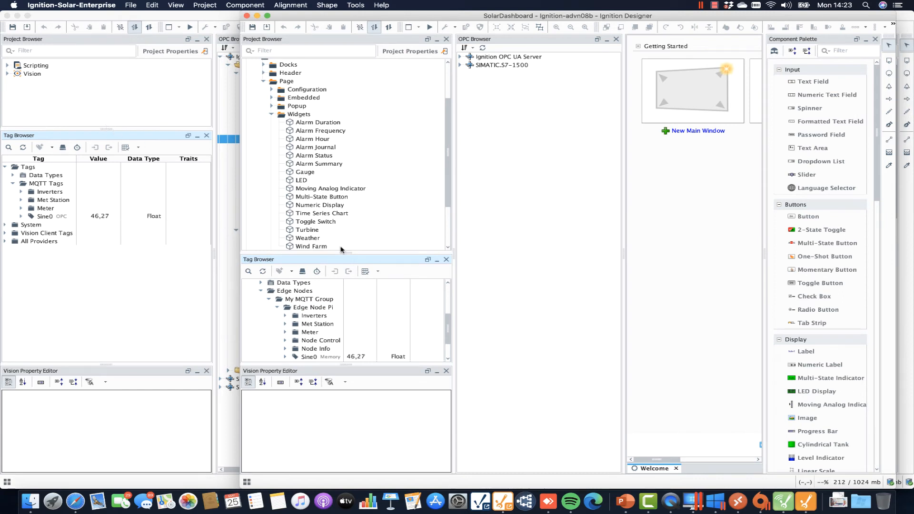
Widen the Designer and launch a Perspective session via Tools > Launch Perspective > Launch Session.
{"action": "left_click_drag", "start_coordinate": [448, 323], "coordinate": [453, 335]}
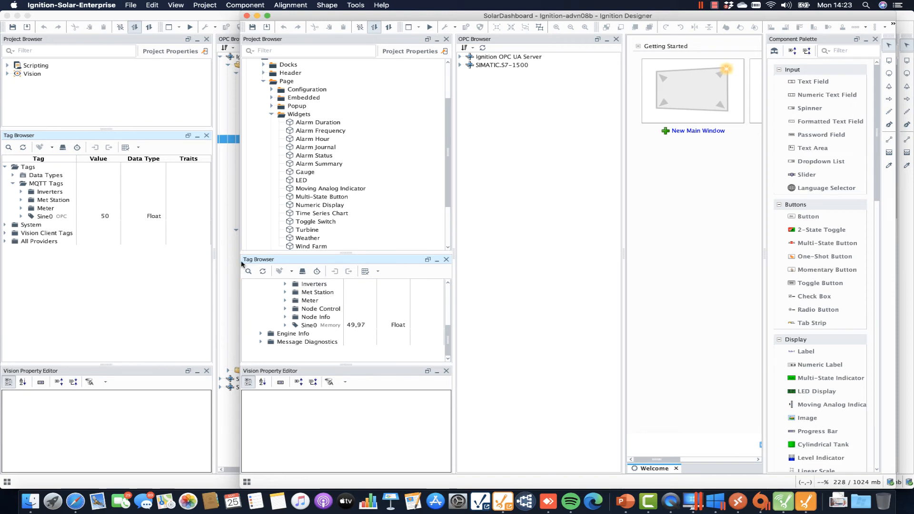
{"action": "left_click_drag", "start_coordinate": [241, 264], "coordinate": [1, 228]}
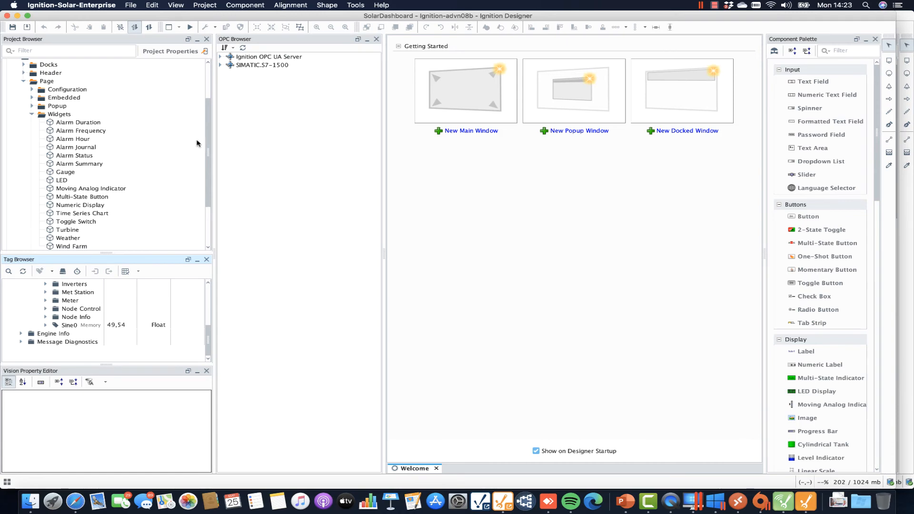
{"action": "scroll", "coordinate": [119, 124], "scroll_direction": "up", "scroll_amount": 5}
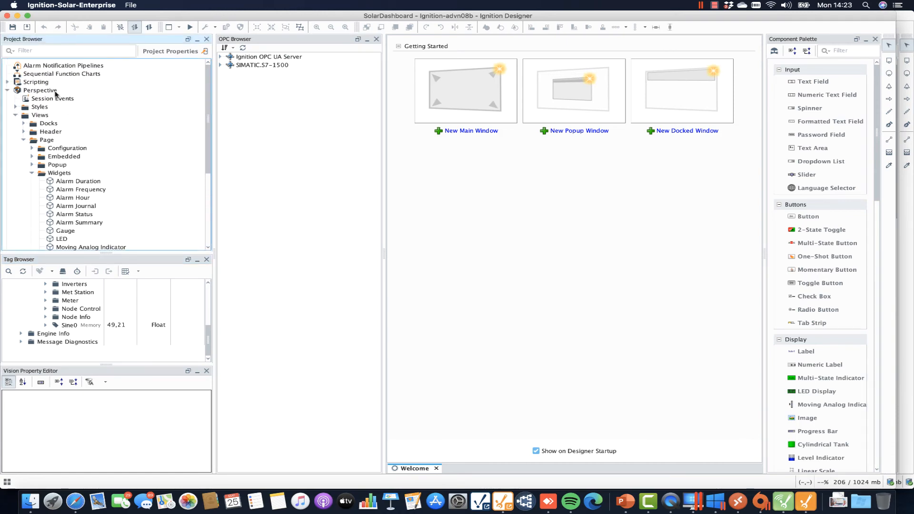
{"action": "left_click", "coordinate": [56, 91]}
{"action": "left_click", "coordinate": [281, 5]}
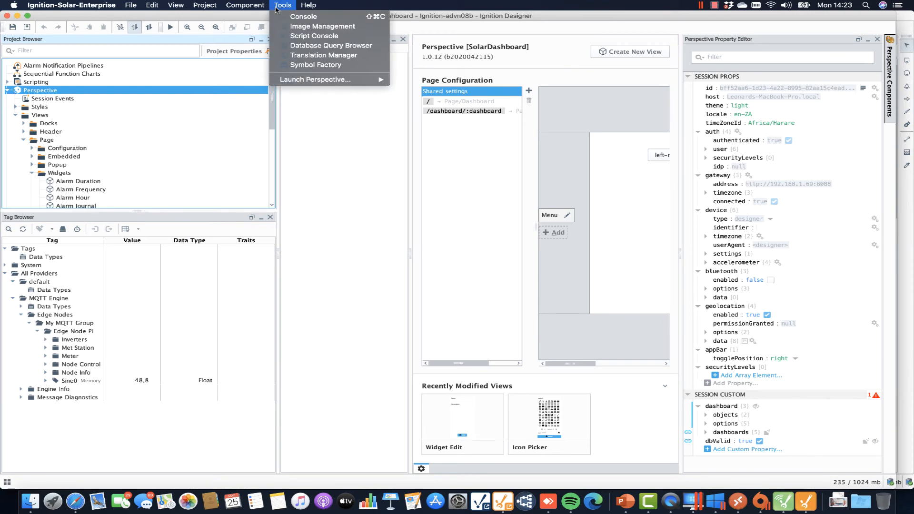
{"action": "mouse_move", "coordinate": [354, 80]}
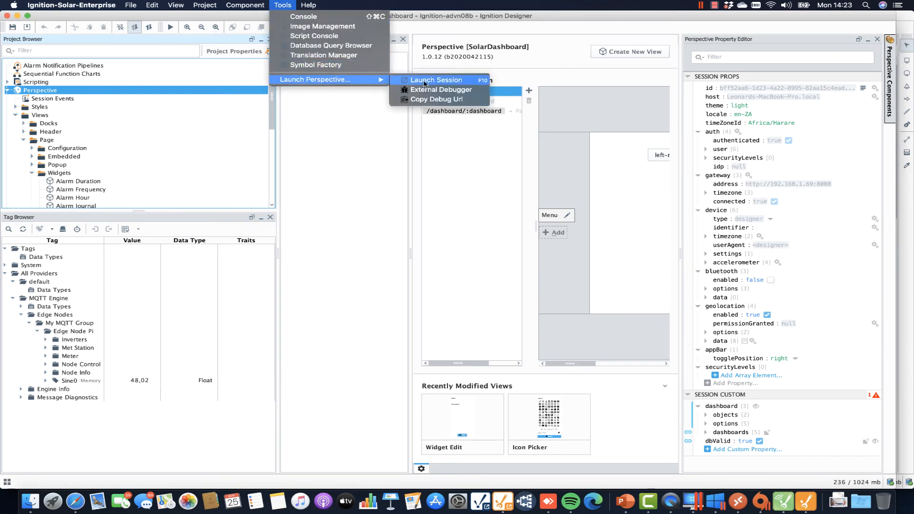
{"action": "left_click", "coordinate": [425, 82]}
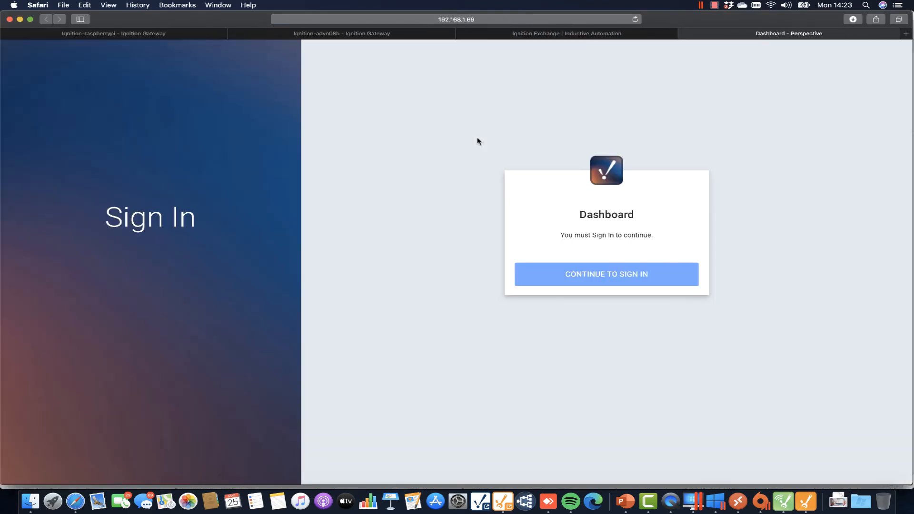
Sign in to the Dashboard session as admin, decline saving the password, and create the Dashboard tables.
{"action": "left_click", "coordinate": [635, 273]}
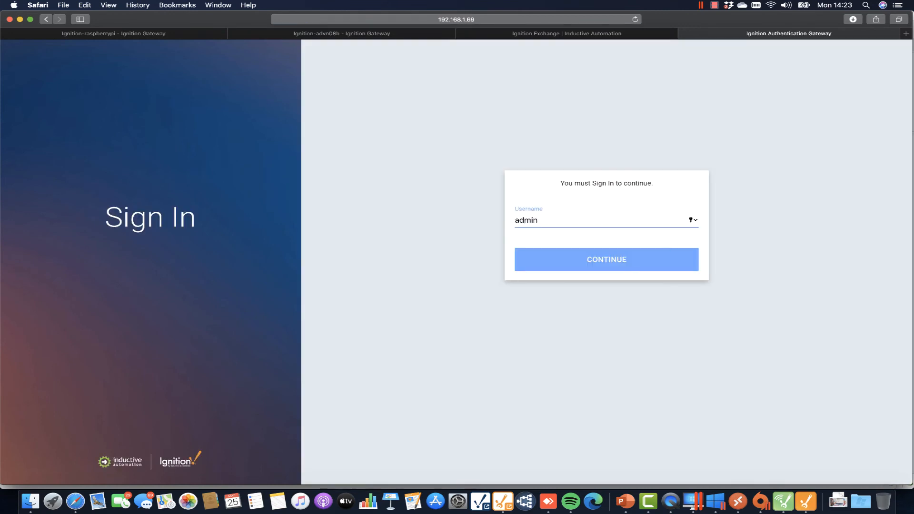
{"action": "key", "text": "Return"}
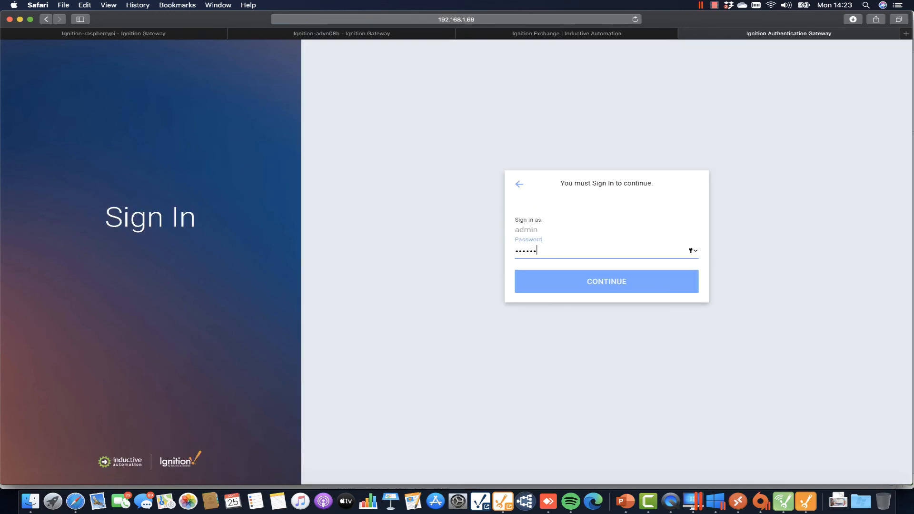
{"action": "key", "text": "Return"}
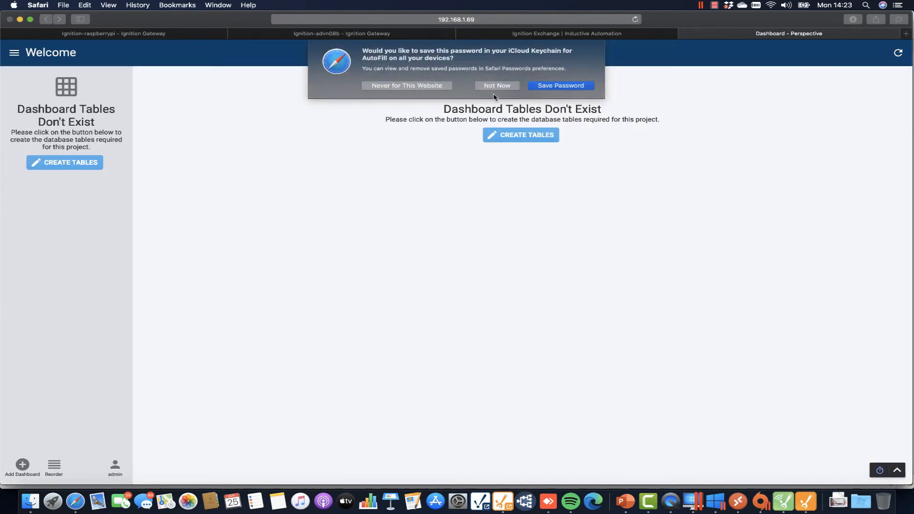
{"action": "left_click", "coordinate": [496, 87]}
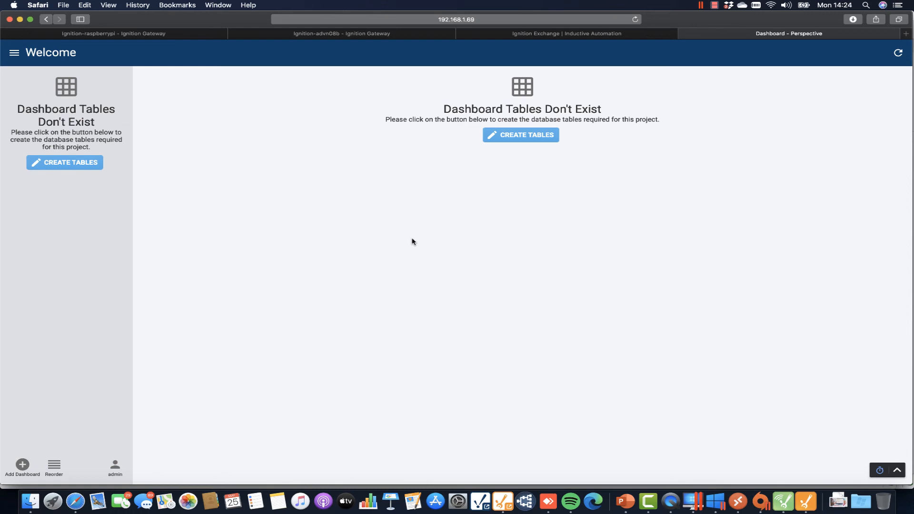
{"action": "left_click", "coordinate": [58, 164]}
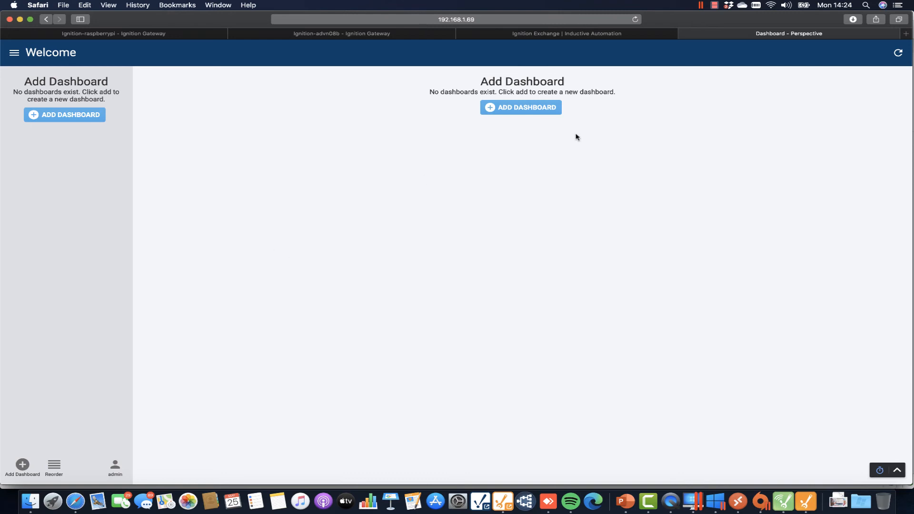
Add a new dashboard named Solar Dashboard using a fixed-size grid.
{"action": "left_click", "coordinate": [73, 118]}
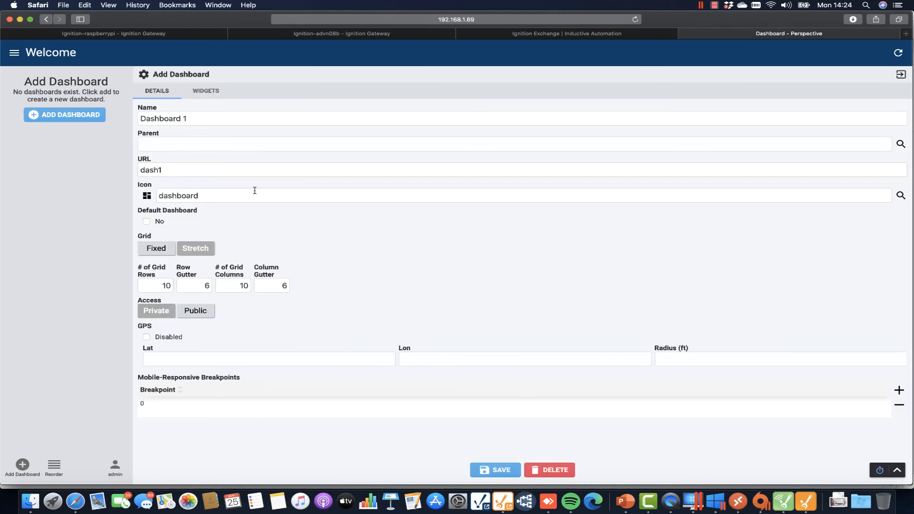
{"action": "left_click_drag", "start_coordinate": [200, 118], "coordinate": [135, 122]}
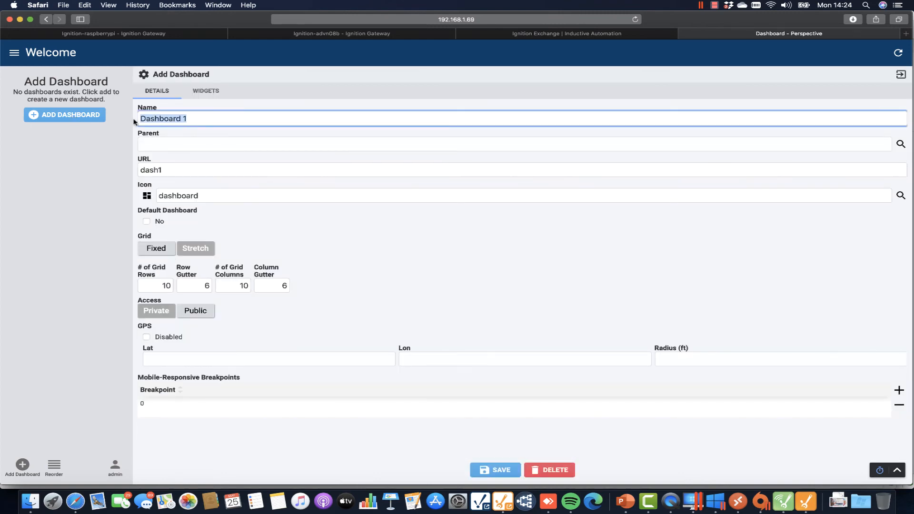
{"action": "type", "text": "Solar"}
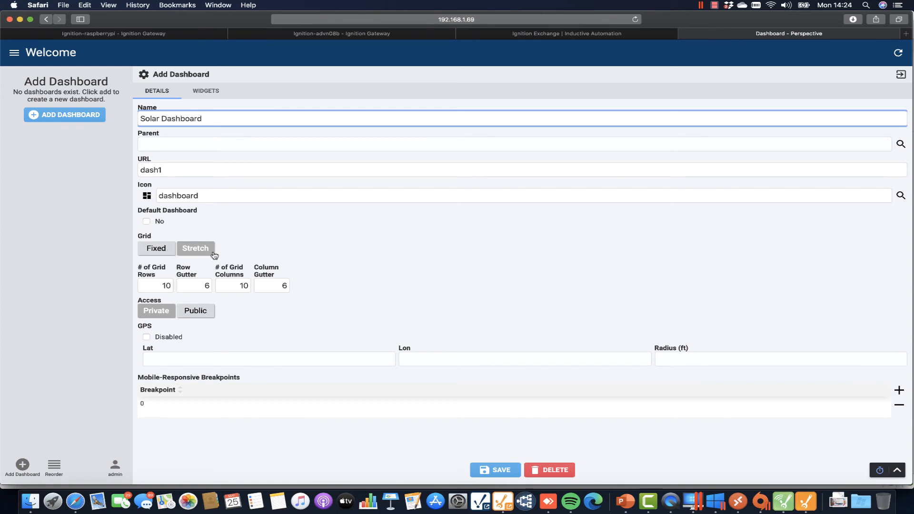
{"action": "left_click", "coordinate": [162, 252]}
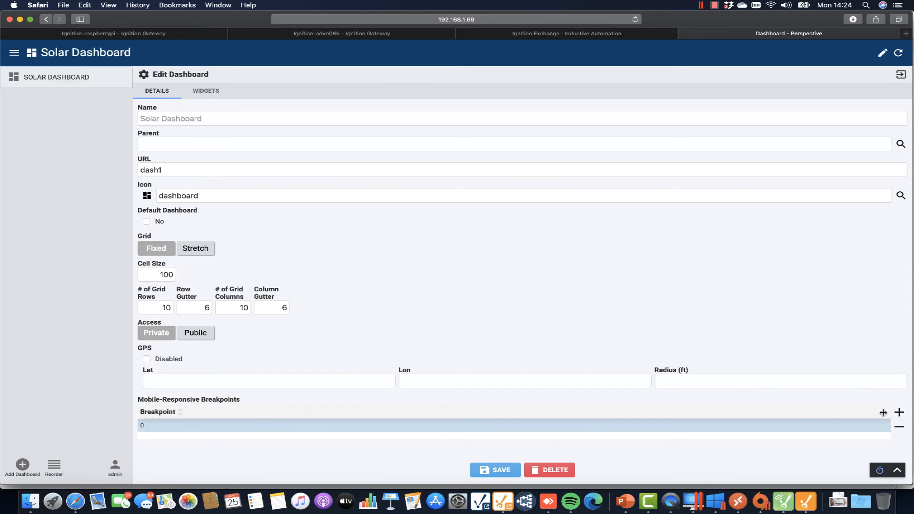
Add a 600 px mobile breakpoint and save the dashboard.
{"action": "left_click", "coordinate": [898, 412]}
{"action": "left_click", "coordinate": [145, 438]}
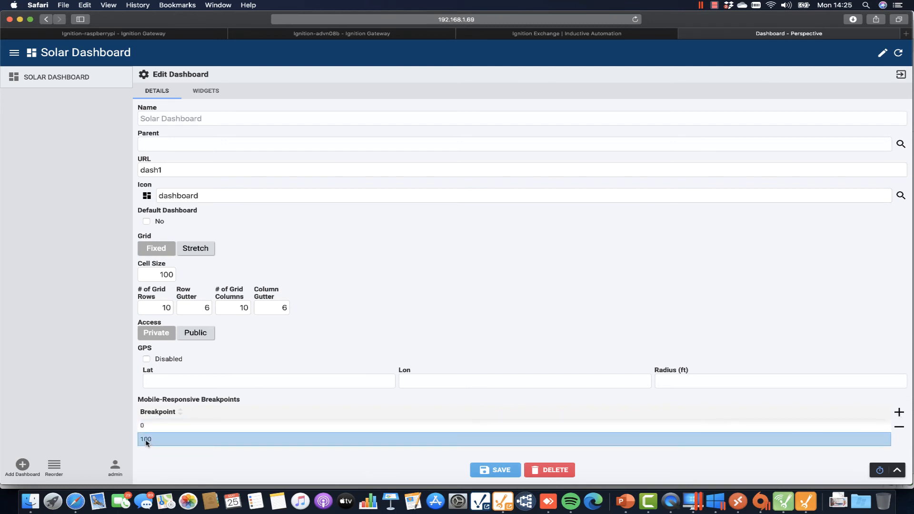
{"action": "double_click", "coordinate": [142, 438]}
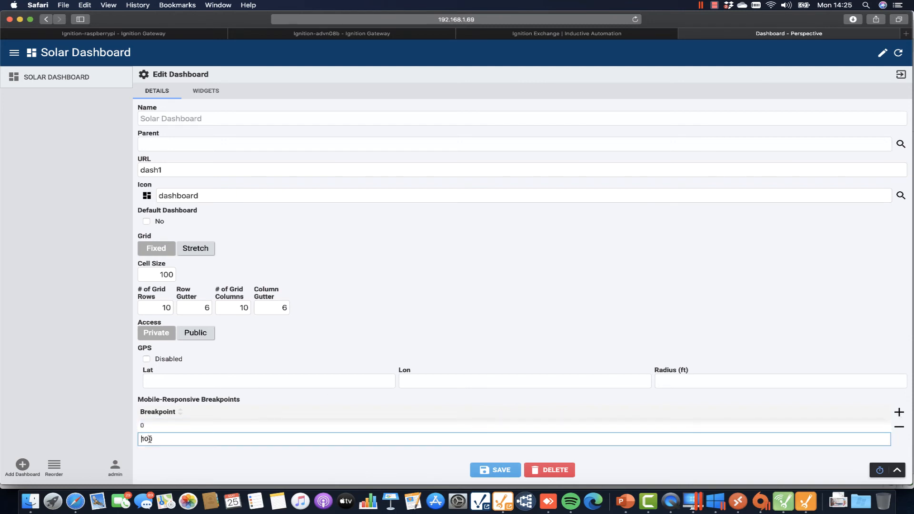
{"action": "left_click", "coordinate": [140, 439]}
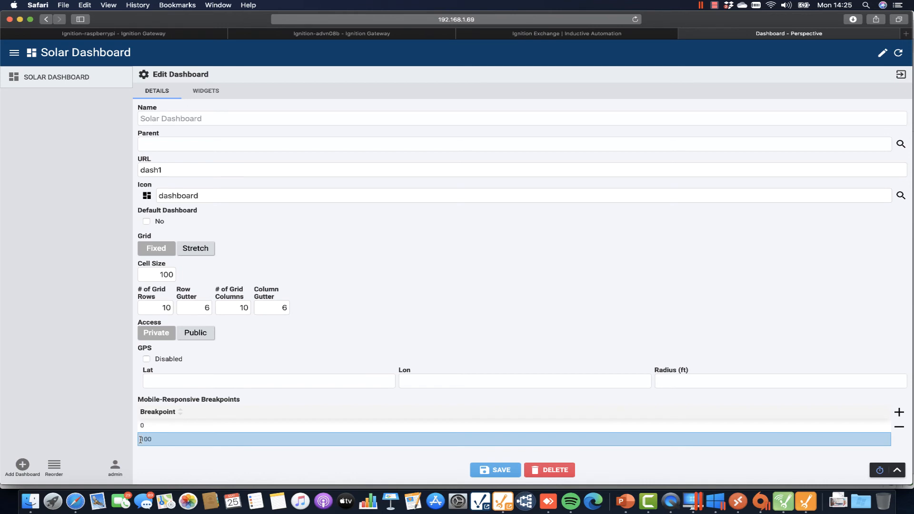
{"action": "left_click", "coordinate": [155, 439]}
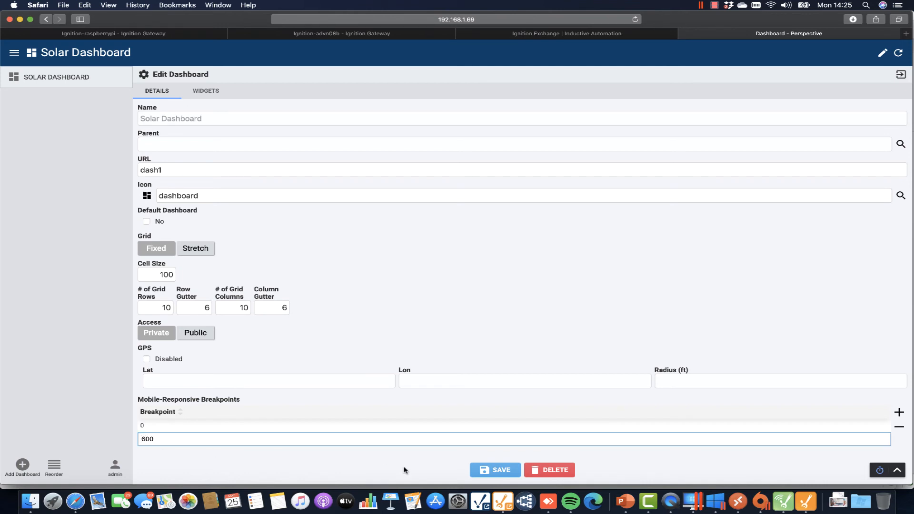
{"action": "left_click", "coordinate": [494, 470]}
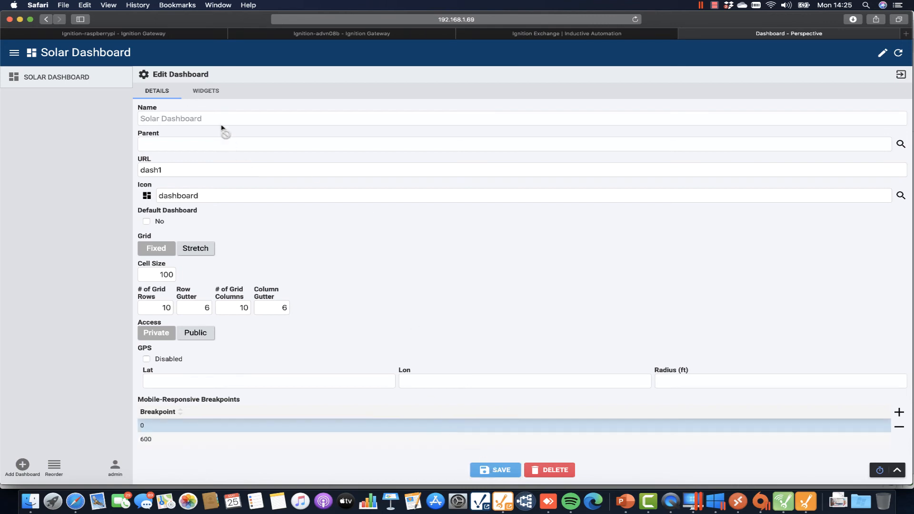
{"action": "left_click", "coordinate": [210, 93]}
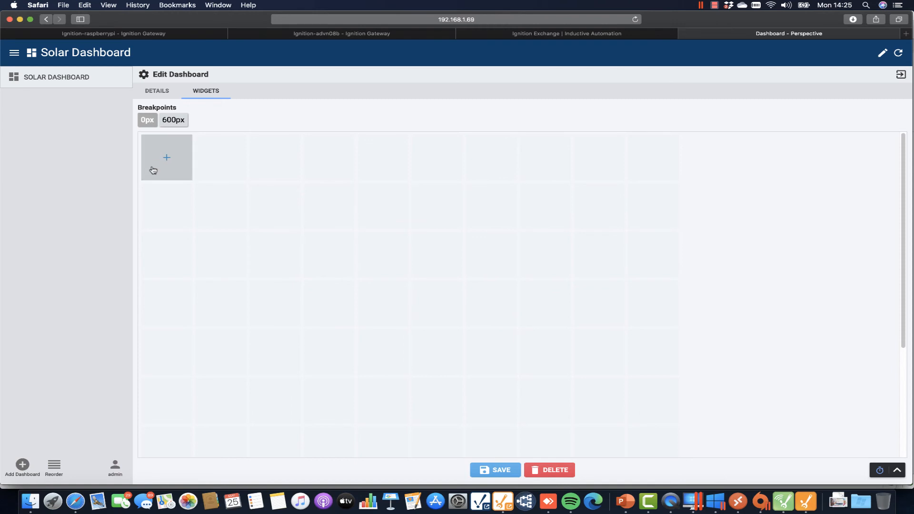
Place a Gauge widget in a two-cell area at the top left of the grid.
{"action": "left_click_drag", "start_coordinate": [167, 157], "coordinate": [284, 206]}
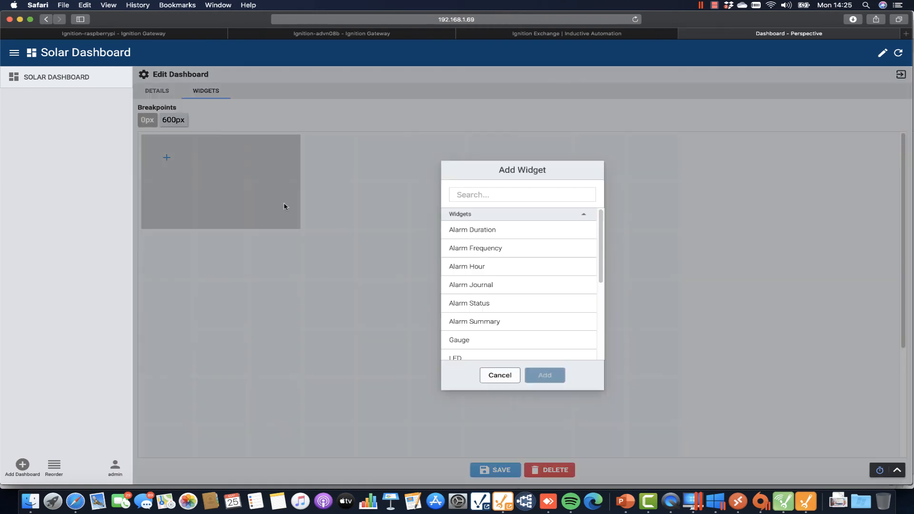
{"action": "left_click", "coordinate": [469, 340]}
{"action": "left_click", "coordinate": [545, 375]}
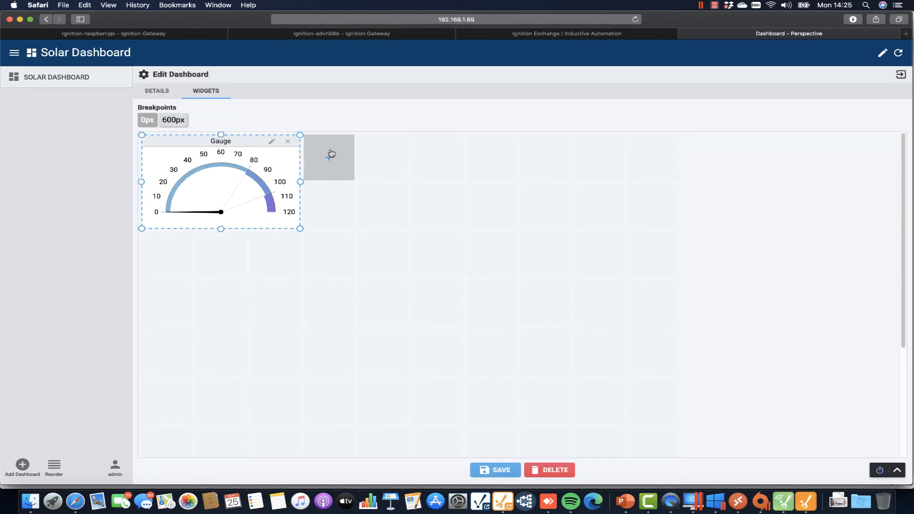
Add a Weather widget in a larger area beside the gauge, showing Sacramento at 62.0°.
{"action": "left_click_drag", "start_coordinate": [330, 156], "coordinate": [504, 193]}
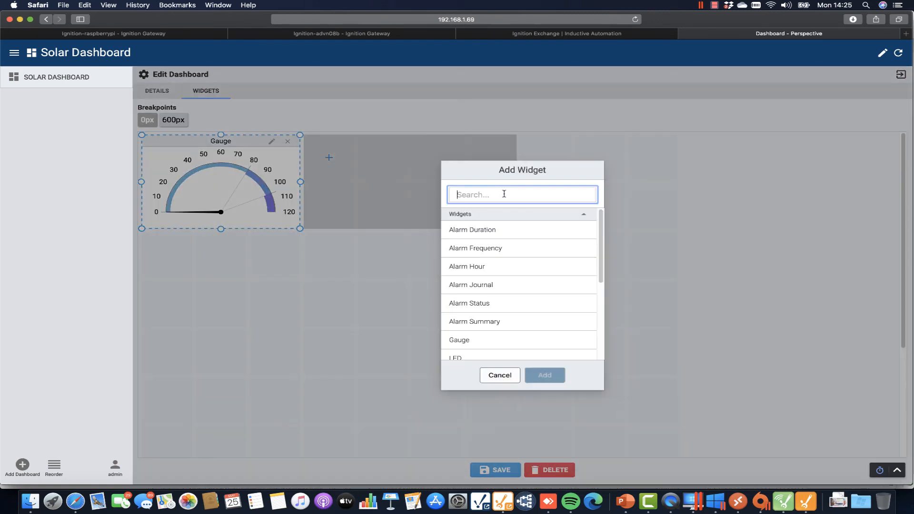
{"action": "left_click_drag", "start_coordinate": [605, 238], "coordinate": [603, 320]}
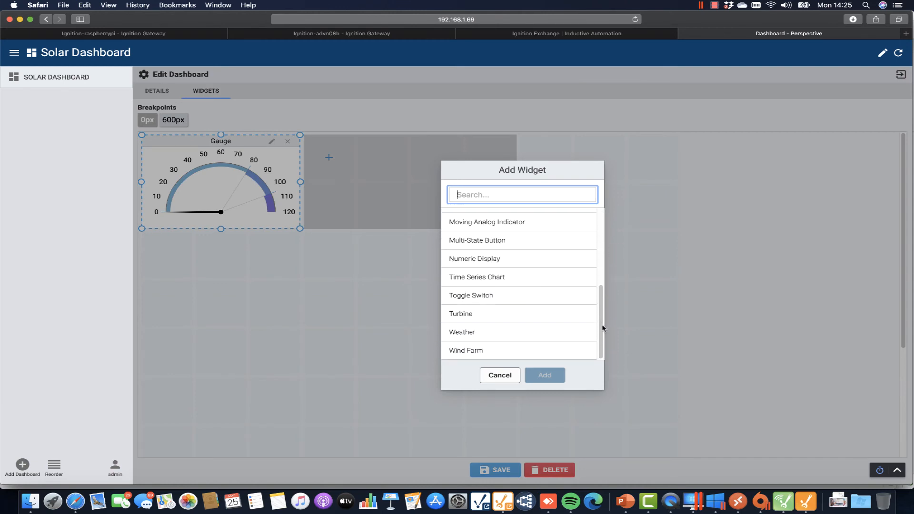
{"action": "left_click", "coordinate": [477, 333]}
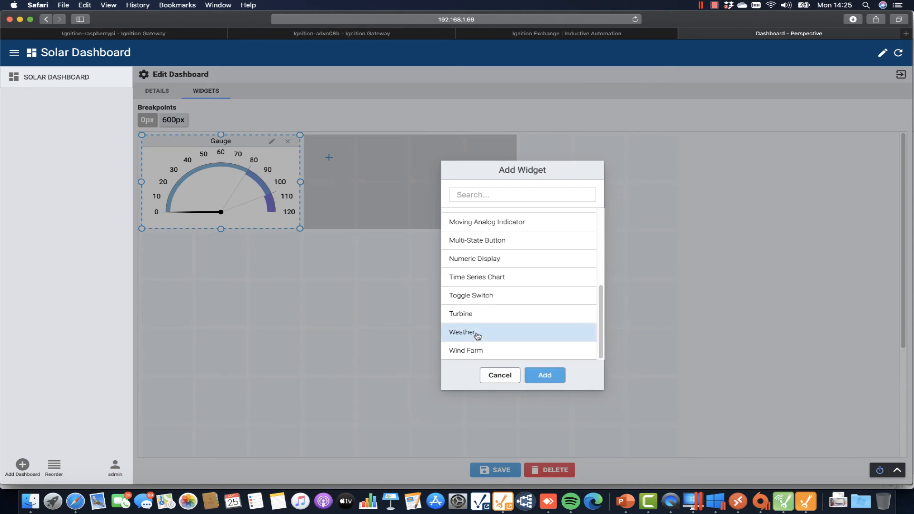
{"action": "left_click", "coordinate": [556, 384]}
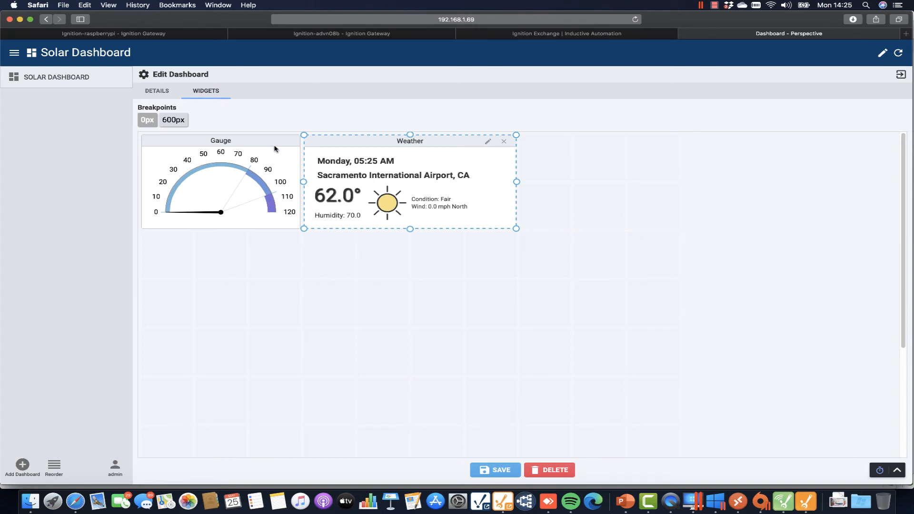
{"action": "left_click", "coordinate": [275, 150]}
Open the Gauge's tag picker and expand MQTT Engine > Edge Nodes > My MQTT Group > Edge Node Pi.
{"action": "left_click", "coordinate": [271, 143]}
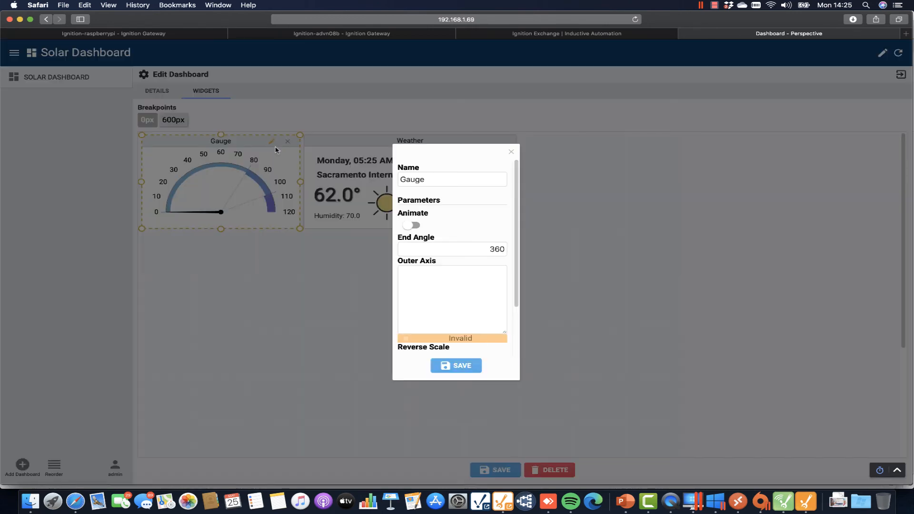
{"action": "left_click_drag", "start_coordinate": [518, 286], "coordinate": [605, 284]}
{"action": "scroll", "coordinate": [592, 329], "scroll_direction": "down", "scroll_amount": 3}
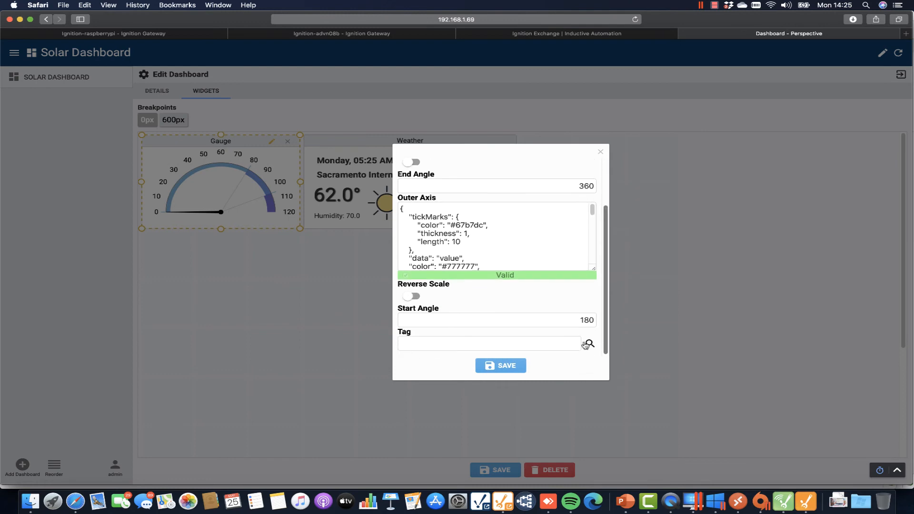
{"action": "left_click", "coordinate": [589, 344]}
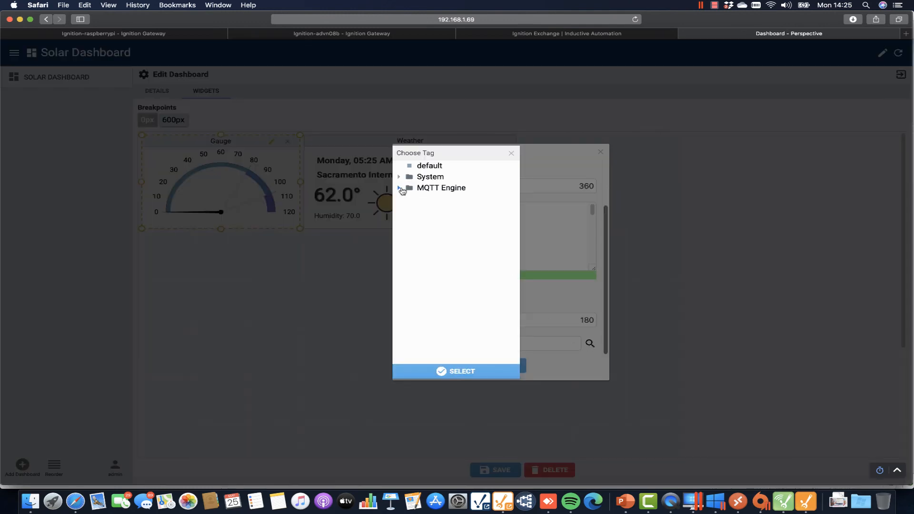
{"action": "left_click", "coordinate": [398, 188]}
{"action": "left_click", "coordinate": [408, 199]}
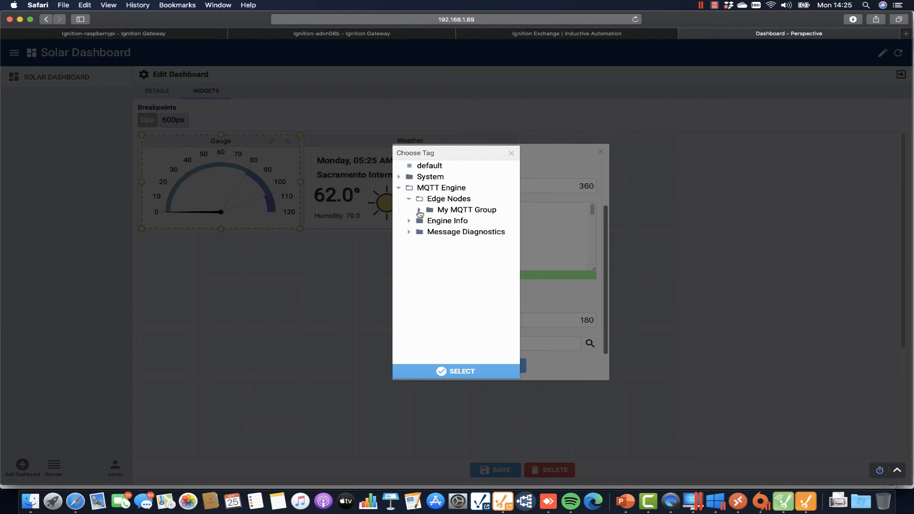
{"action": "left_click", "coordinate": [419, 211]}
{"action": "left_click", "coordinate": [429, 221]}
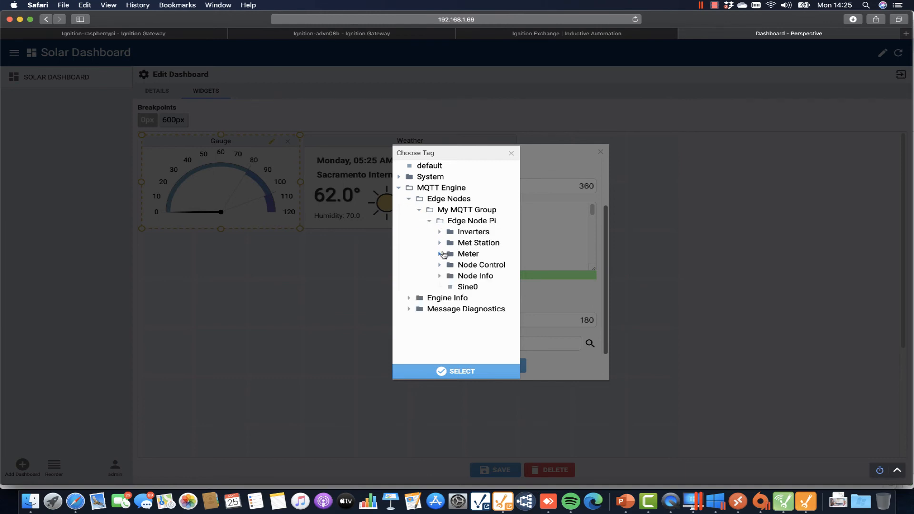
Choose Met Station's Met2 tag from the Met1-Met8 folder as the Gauge's tag and save.
{"action": "left_click", "coordinate": [439, 232]}
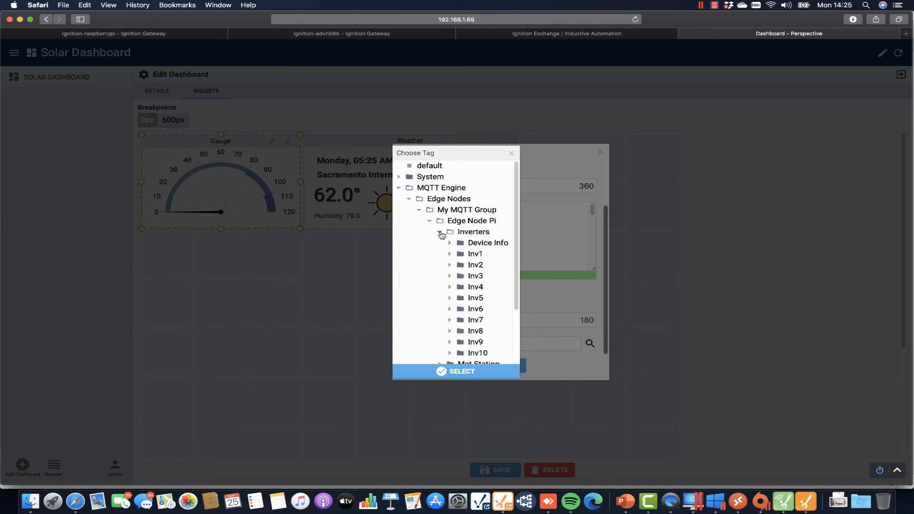
{"action": "left_click", "coordinate": [440, 233]}
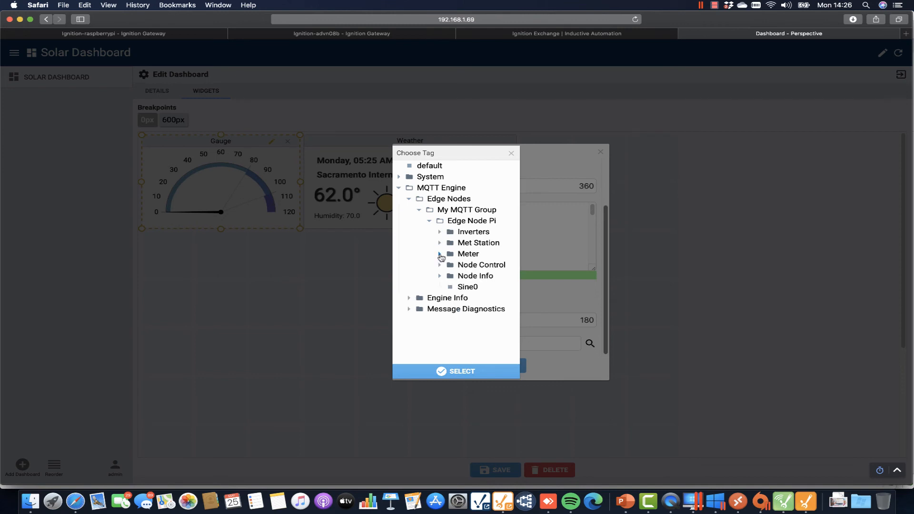
{"action": "left_click", "coordinate": [441, 255]}
{"action": "left_click", "coordinate": [449, 276]}
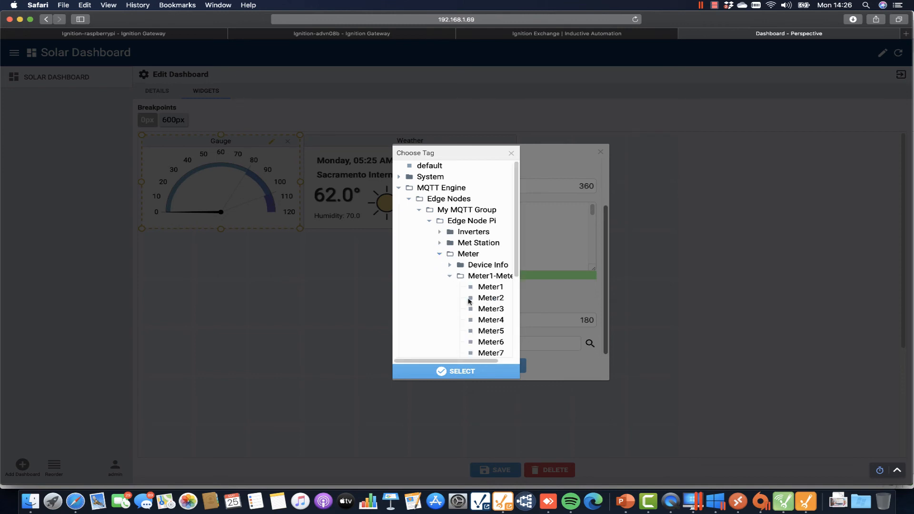
{"action": "left_click", "coordinate": [439, 254]}
{"action": "left_click", "coordinate": [439, 243]}
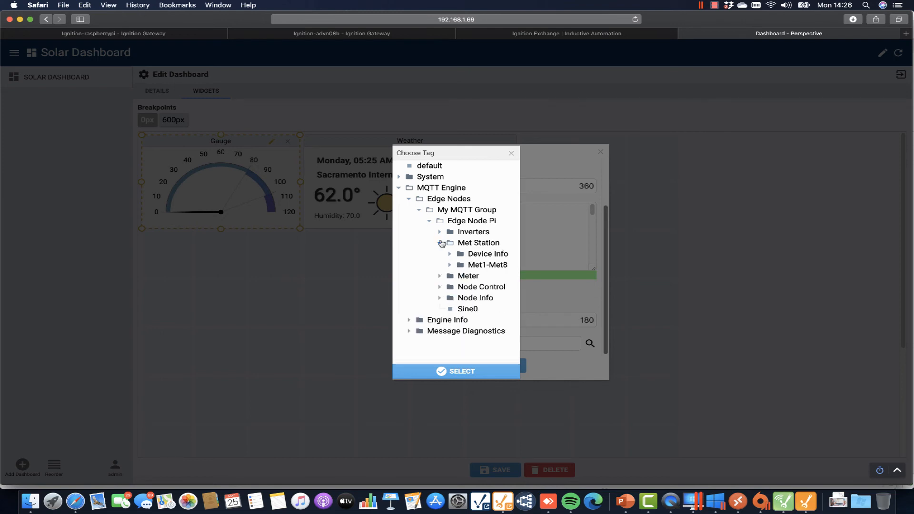
{"action": "left_click", "coordinate": [450, 265]}
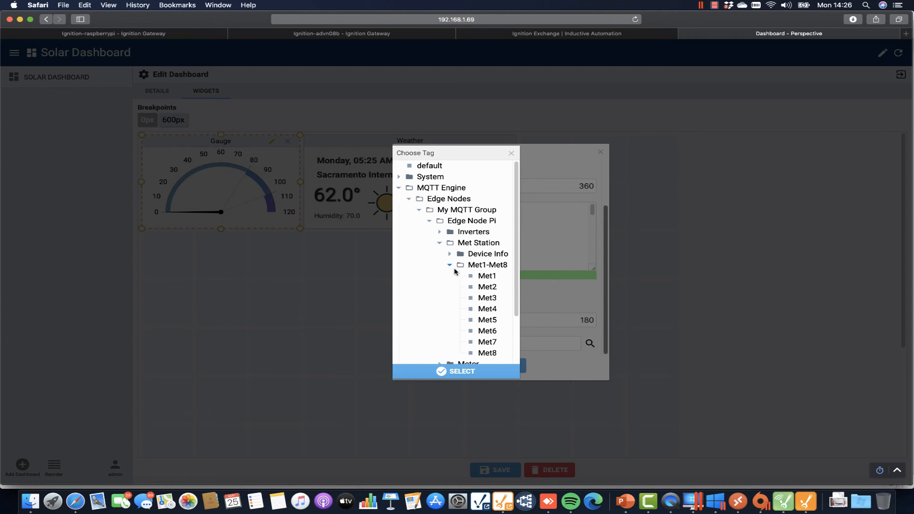
{"action": "left_click", "coordinate": [488, 286]}
{"action": "left_click", "coordinate": [463, 370]}
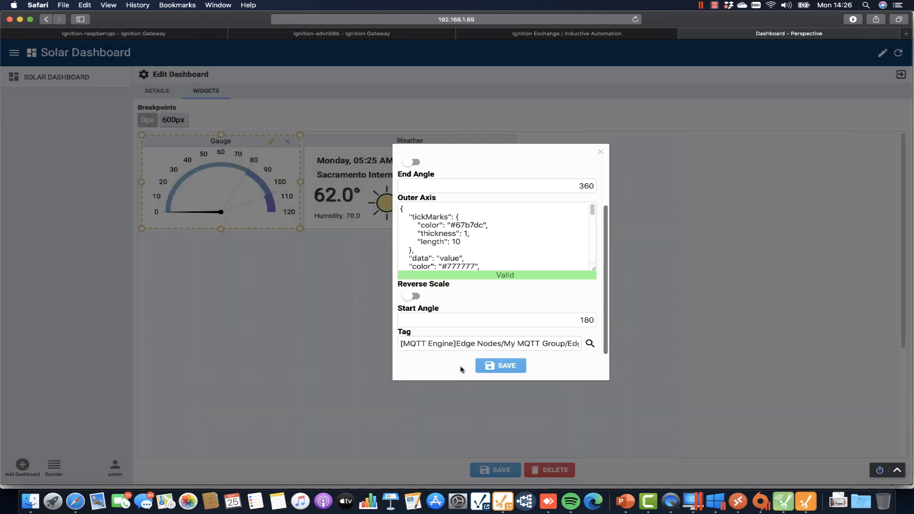
{"action": "left_click", "coordinate": [508, 367]}
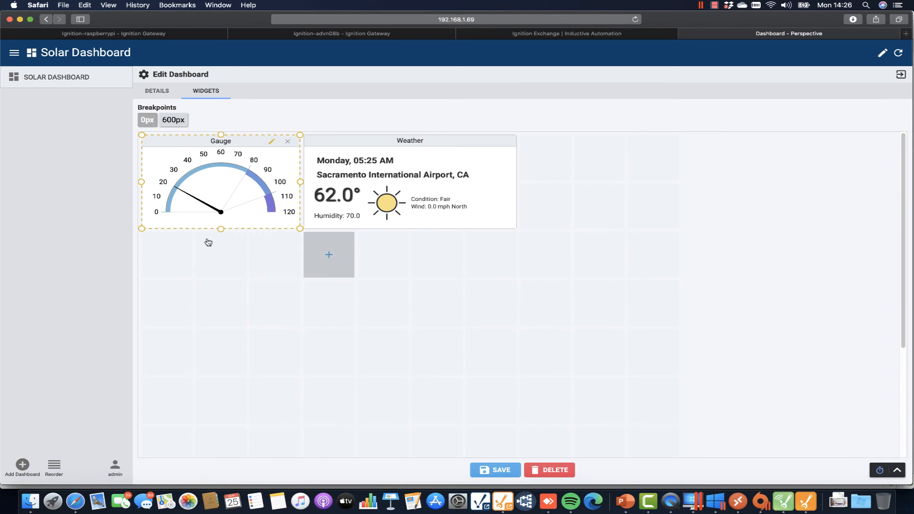
Add a Numeric Display widget in a new grid area below the Gauge.
{"action": "left_click_drag", "start_coordinate": [244, 281], "coordinate": [295, 310]}
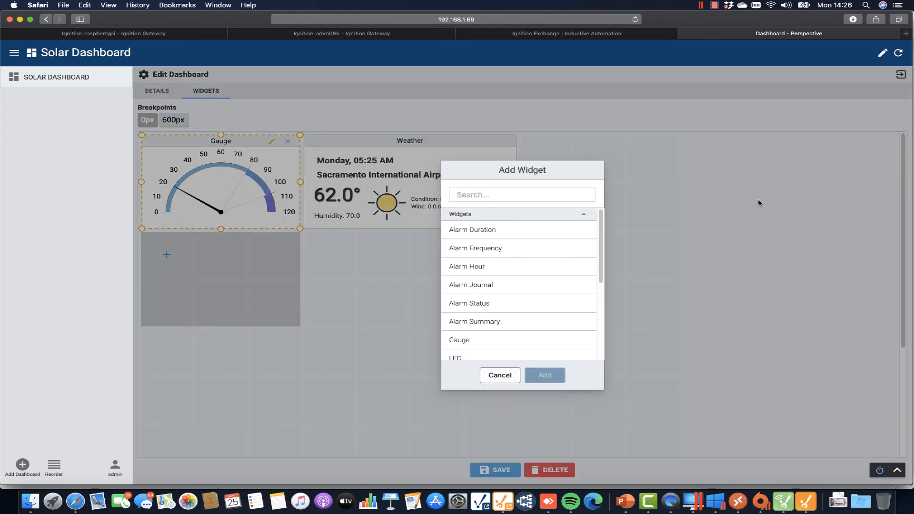
{"action": "left_click_drag", "start_coordinate": [604, 228], "coordinate": [618, 310]}
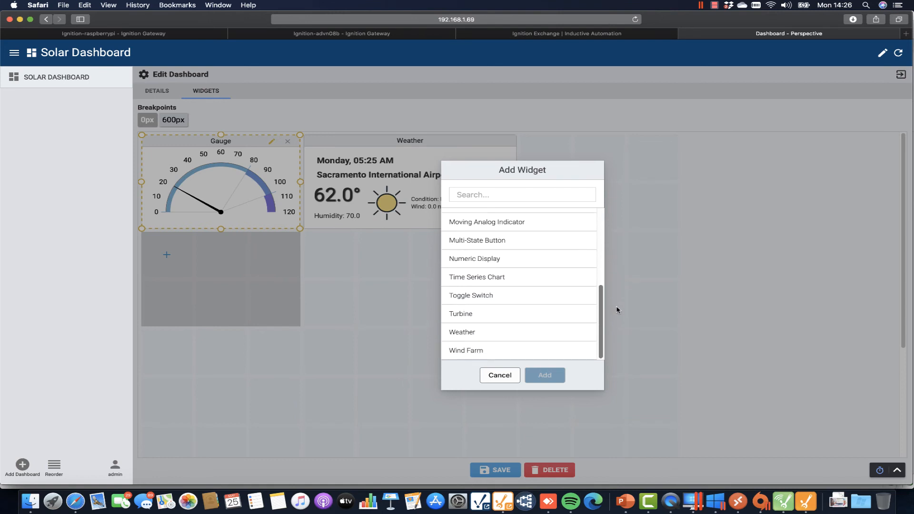
{"action": "left_click", "coordinate": [470, 261]}
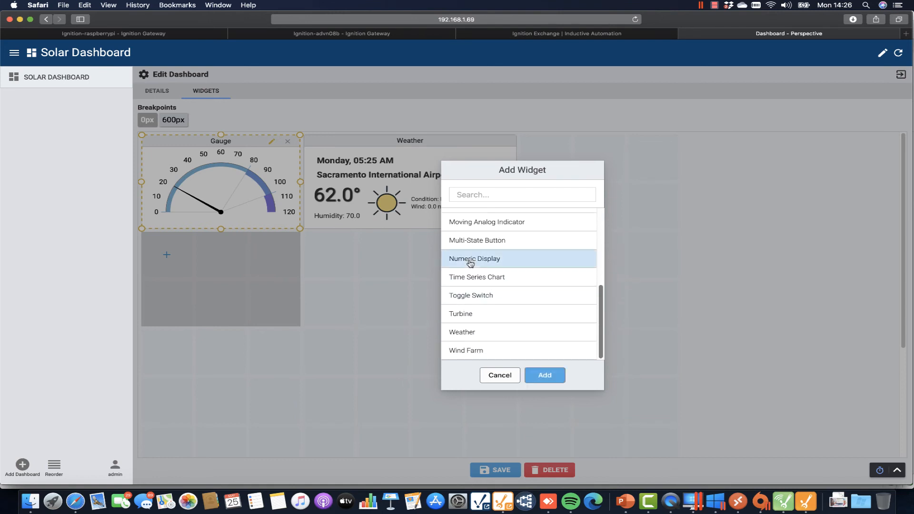
{"action": "left_click", "coordinate": [544, 375]}
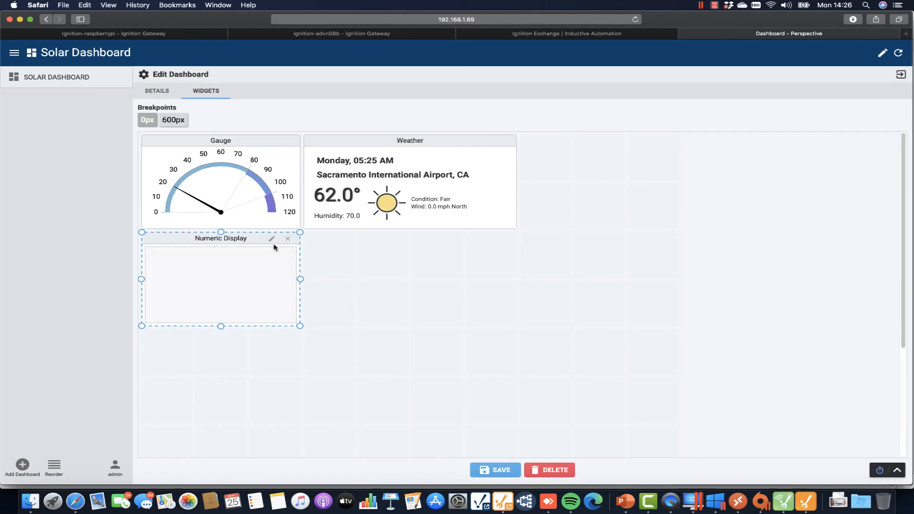
Bind the Numeric Display to Edge Node Pi's Inverters/Inv1 Inv_kW tag and save its settings.
{"action": "left_click", "coordinate": [271, 241]}
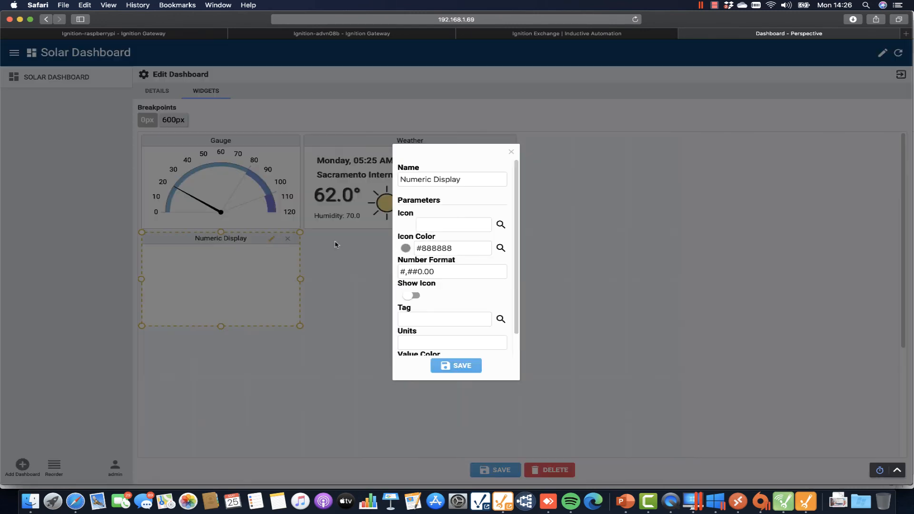
{"action": "left_click_drag", "start_coordinate": [520, 264], "coordinate": [560, 304]}
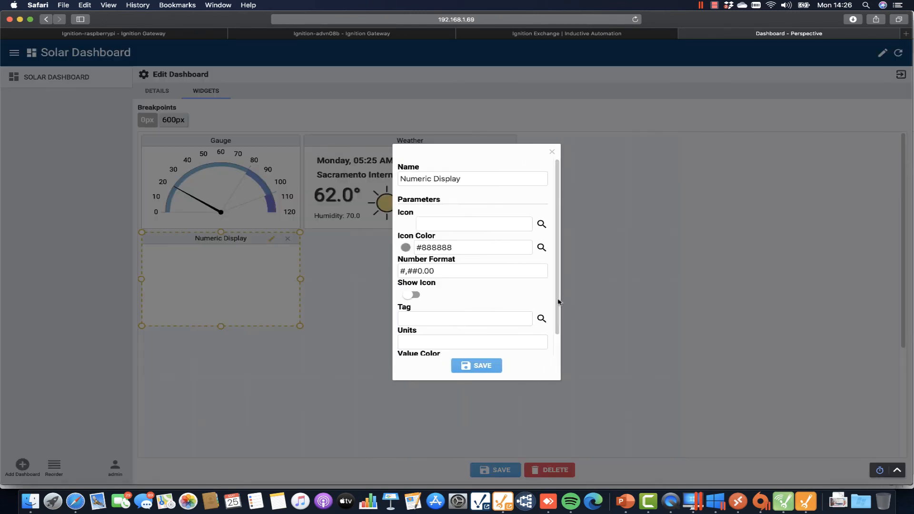
{"action": "left_click", "coordinate": [541, 318]}
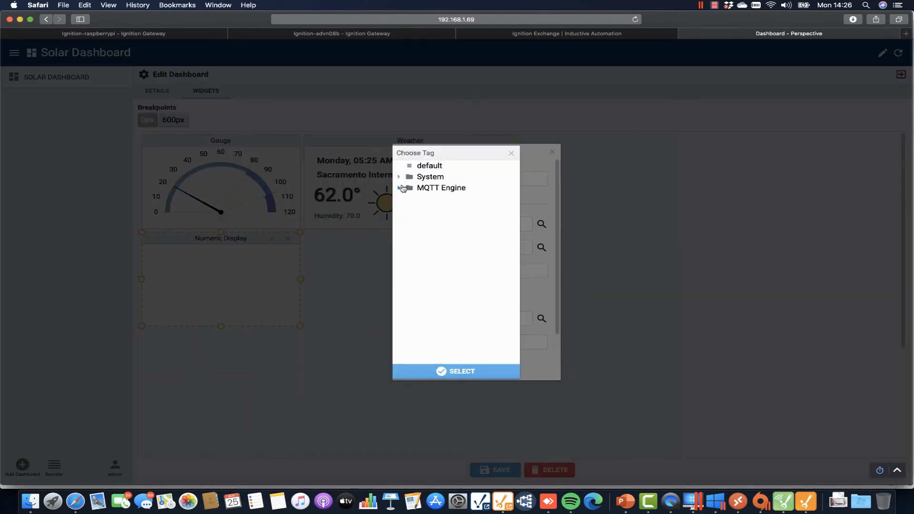
{"action": "left_click", "coordinate": [399, 188]}
{"action": "left_click", "coordinate": [409, 198]}
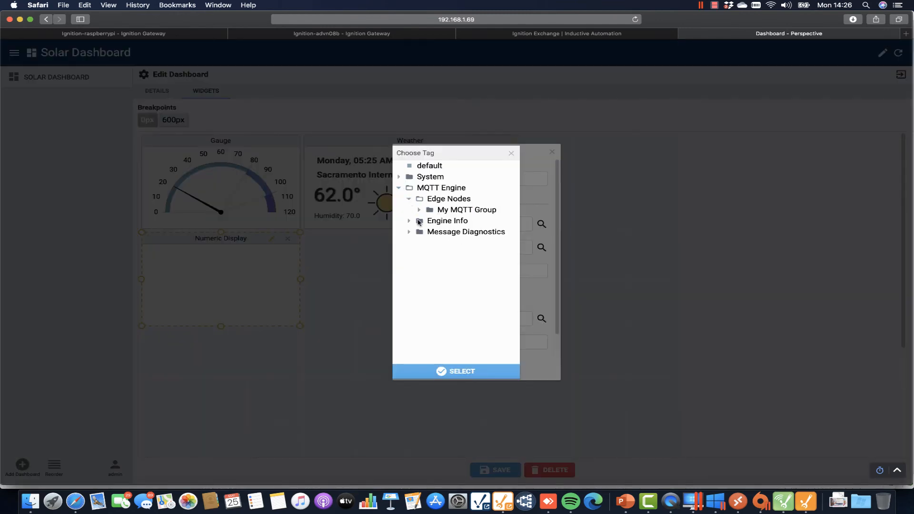
{"action": "left_click", "coordinate": [419, 210]}
{"action": "left_click", "coordinate": [428, 221]}
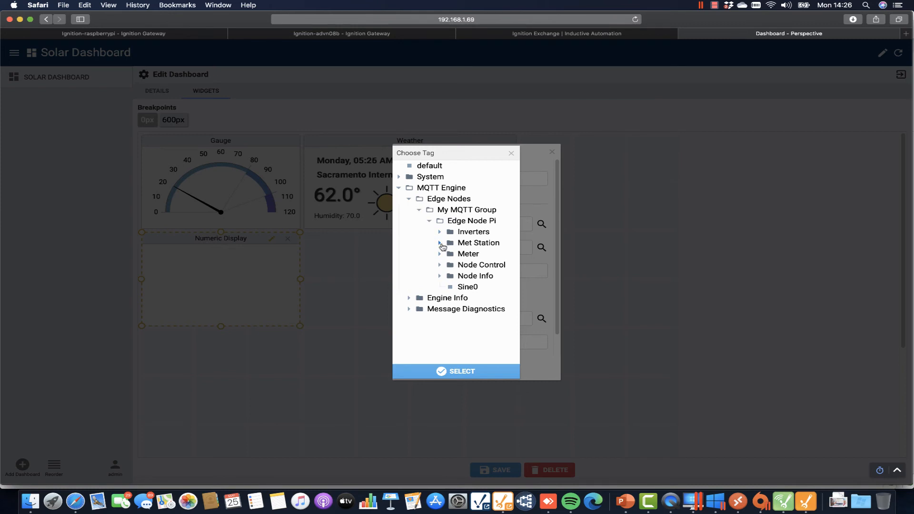
{"action": "left_click", "coordinate": [440, 232]}
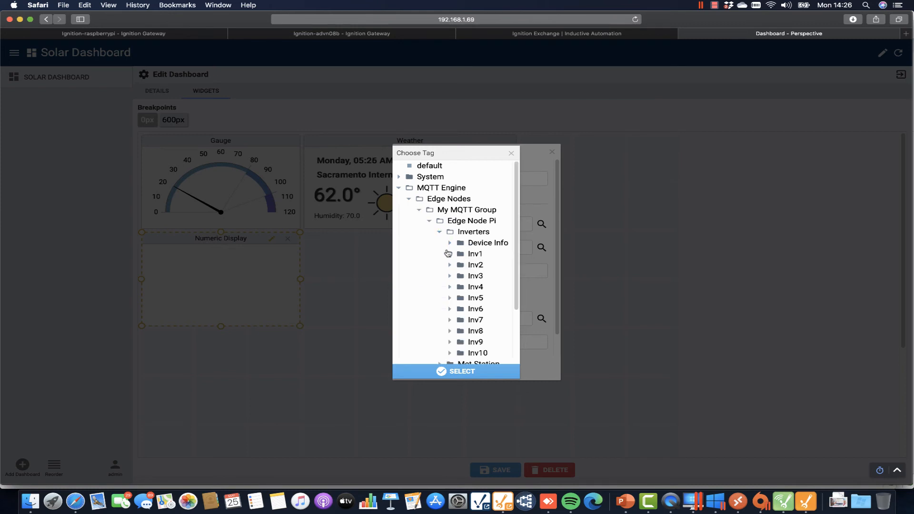
{"action": "left_click", "coordinate": [449, 254]}
{"action": "left_click", "coordinate": [495, 276]}
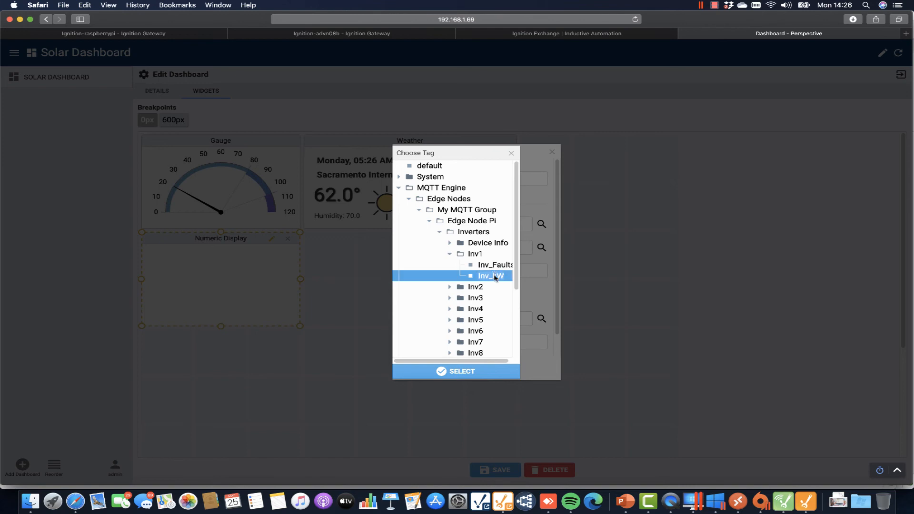
{"action": "left_click", "coordinate": [462, 372]}
{"action": "left_click", "coordinate": [471, 372]}
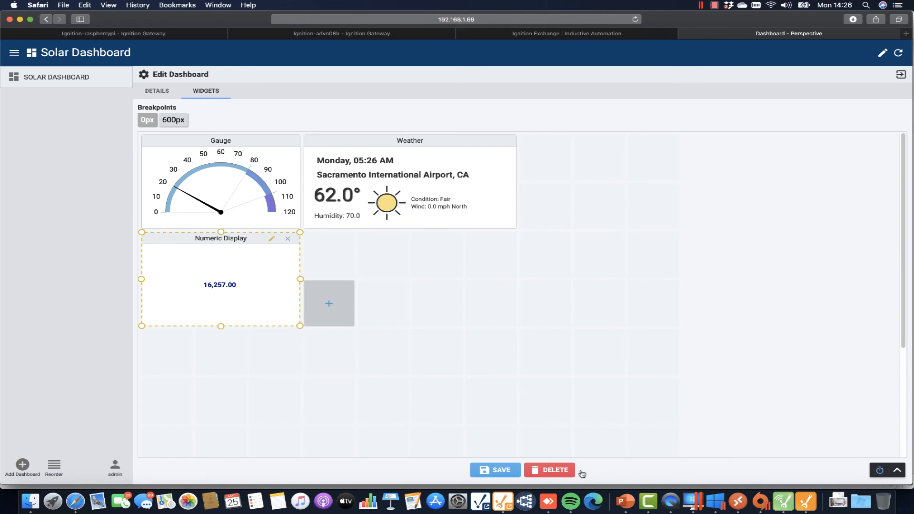
Save the dashboard, then re-enter editing and move Weather beneath the Numeric Display.
{"action": "left_click", "coordinate": [496, 470]}
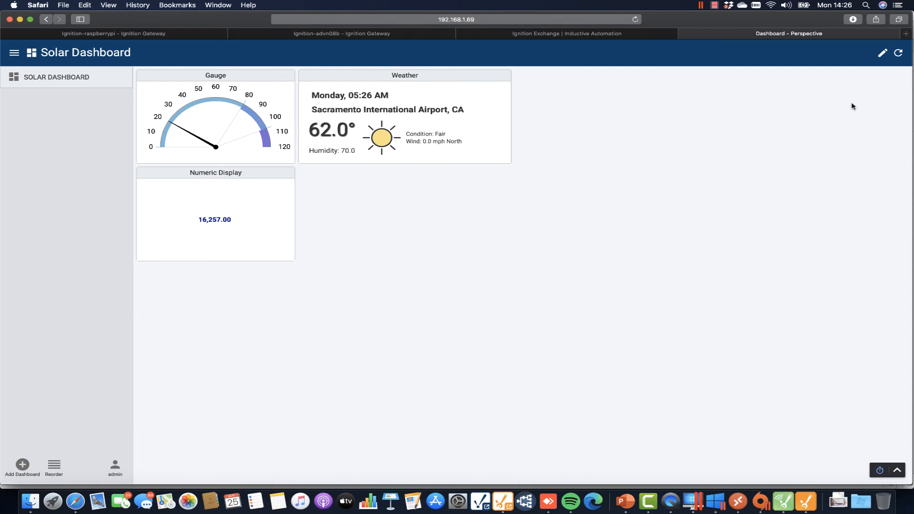
{"action": "left_click", "coordinate": [883, 56]}
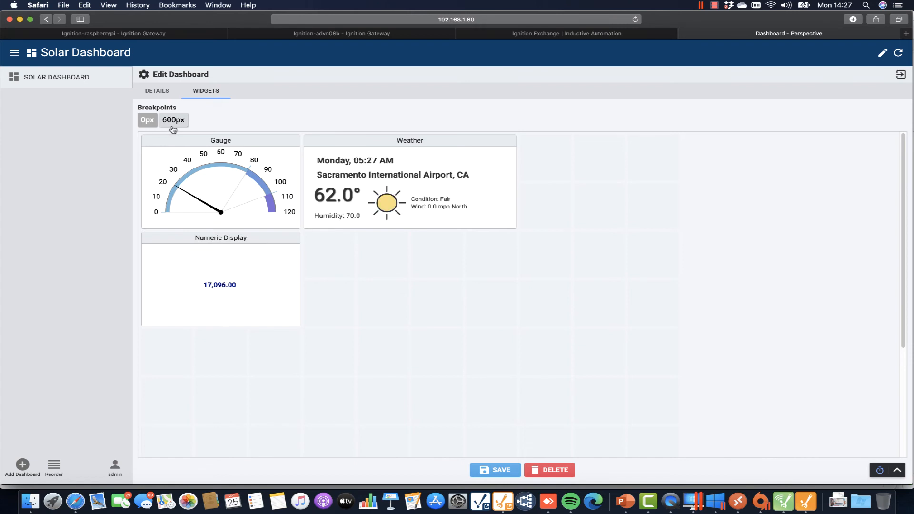
{"action": "left_click", "coordinate": [377, 147]}
{"action": "left_click_drag", "start_coordinate": [375, 150], "coordinate": [211, 344]}
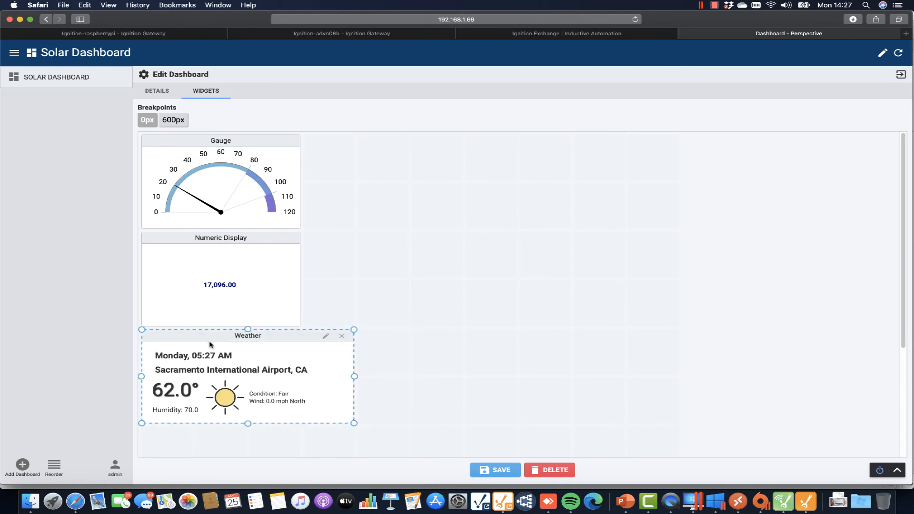
Compare the 600px and 0px breakpoint layouts and shift the phone mirror leftward.
{"action": "left_click", "coordinate": [176, 122]}
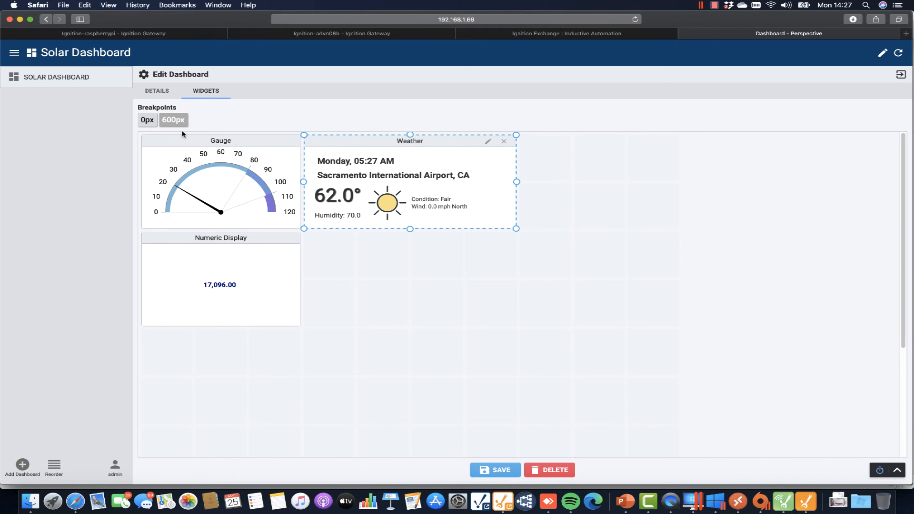
{"action": "left_click", "coordinate": [148, 122]}
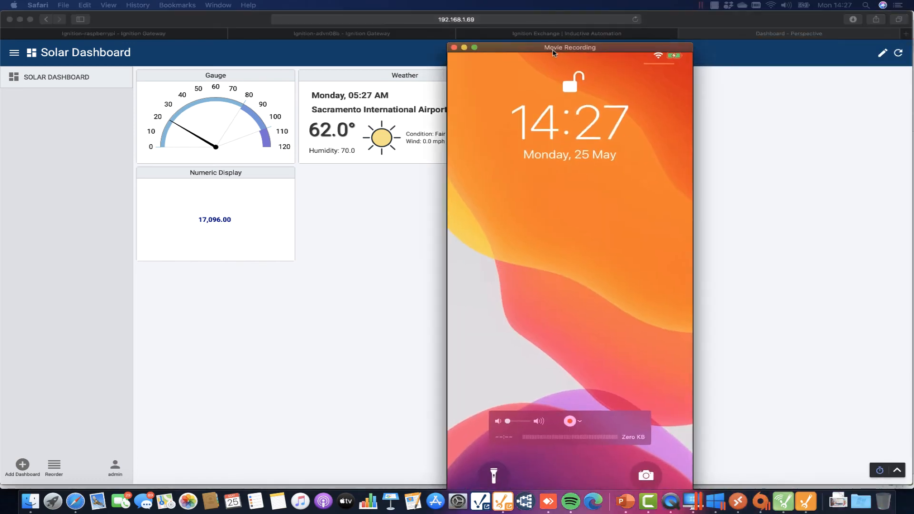
{"action": "left_click_drag", "start_coordinate": [552, 25], "coordinate": [101, 22]}
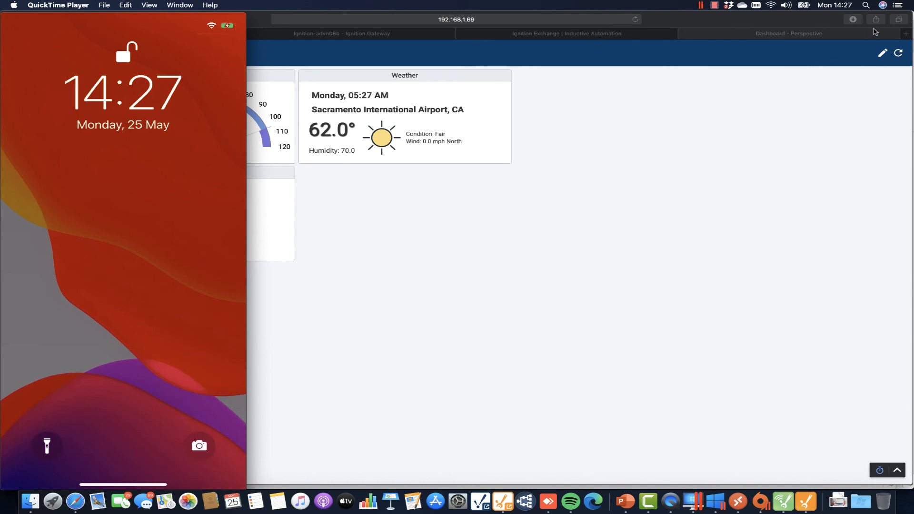
{"action": "left_click", "coordinate": [906, 34]}
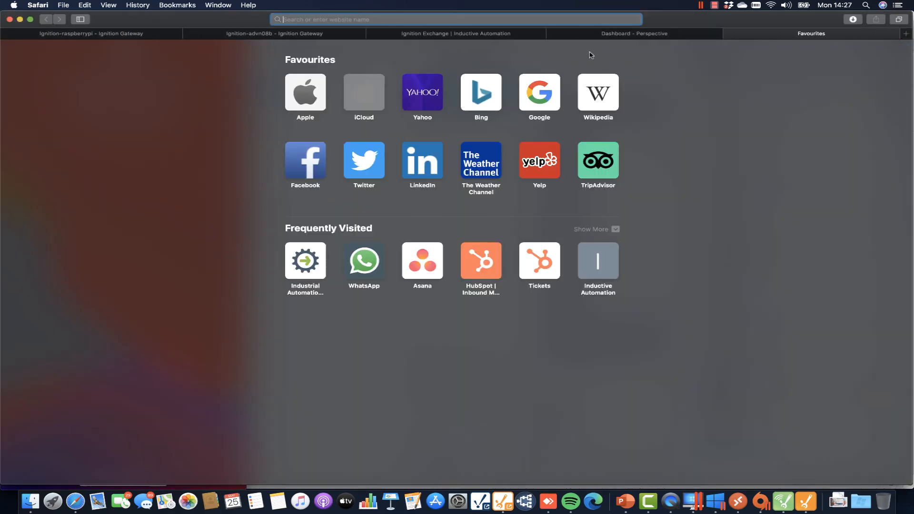
{"action": "type", "text": "qr-code-generator.com"}
{"action": "key", "text": "Return"}
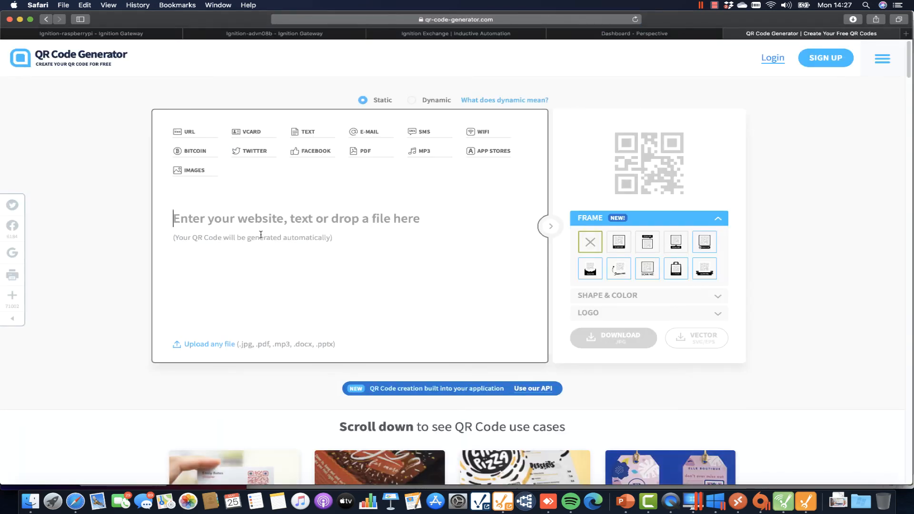
{"action": "type", "text": "http"}
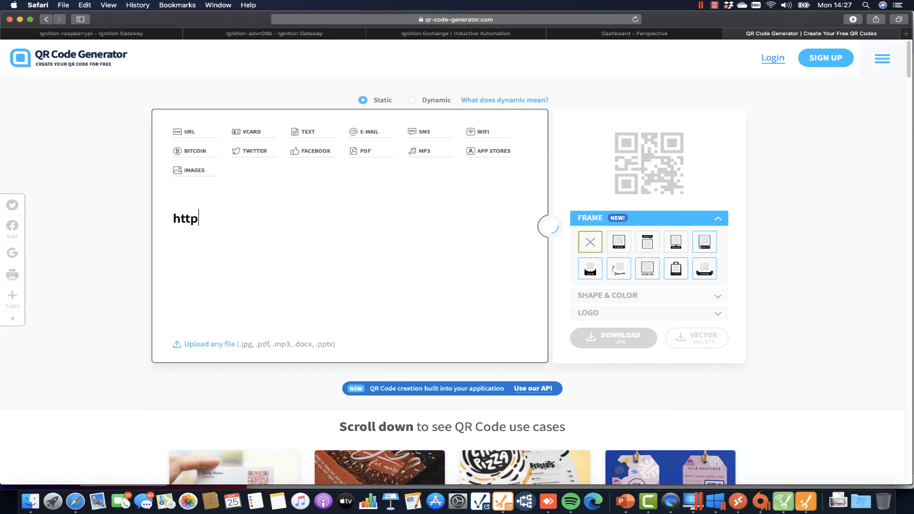
{"action": "type", "text": "://192"}
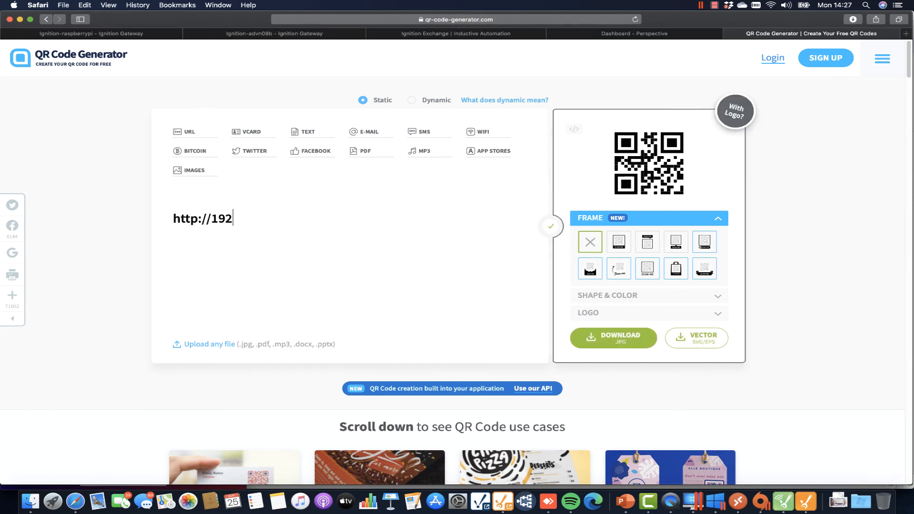
{"action": "type", "text": ".168.1."}
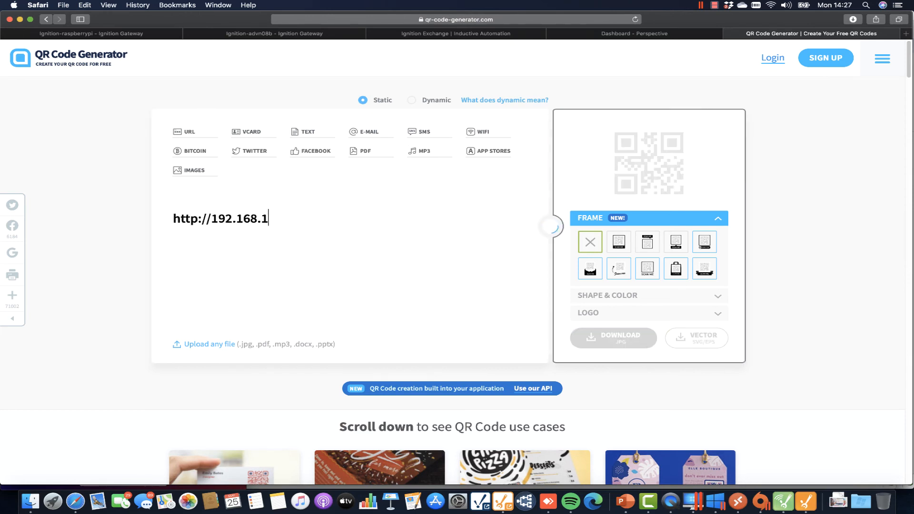
{"action": "type", "text": "68:8088"}
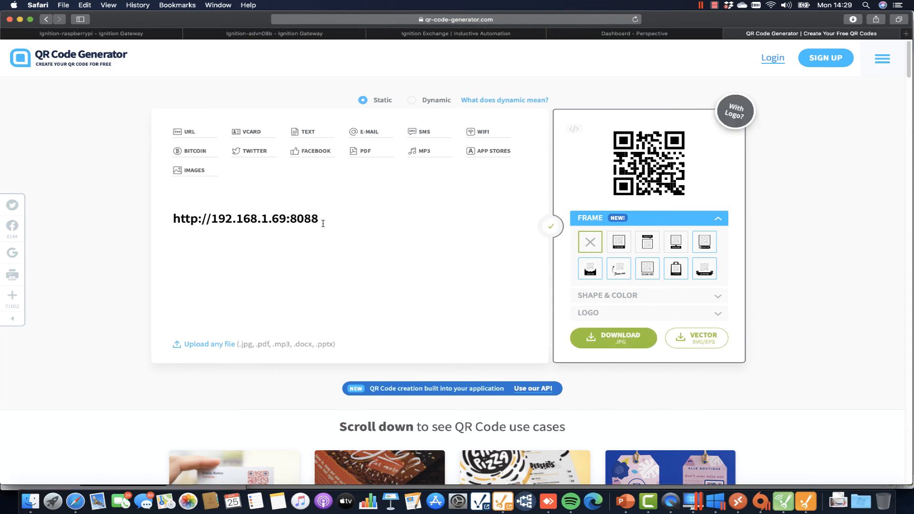
{"action": "key", "text": "BackSpace"}
{"action": "type", "text": "8"}
Compare the phone mirror's stacked dashboard with the browser, then move the mirror to the other display.
{"action": "left_click", "coordinate": [669, 499]}
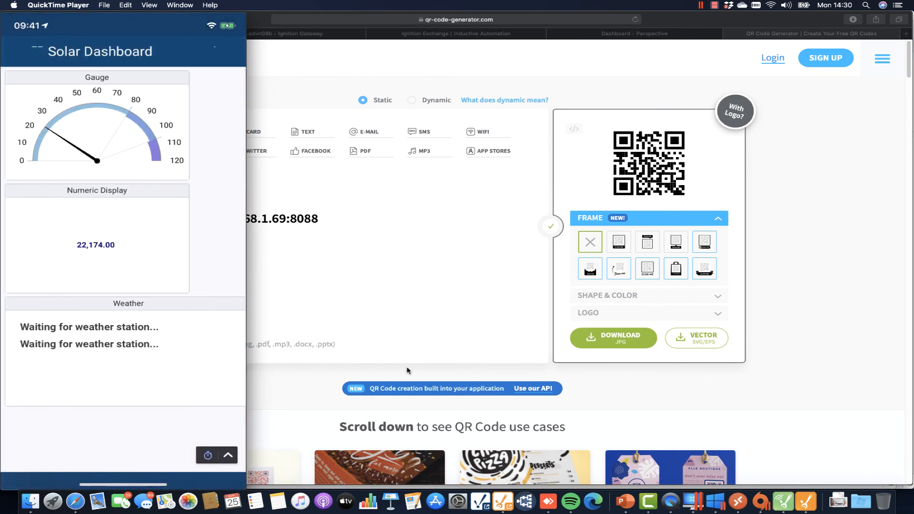
{"action": "left_click", "coordinate": [606, 36]}
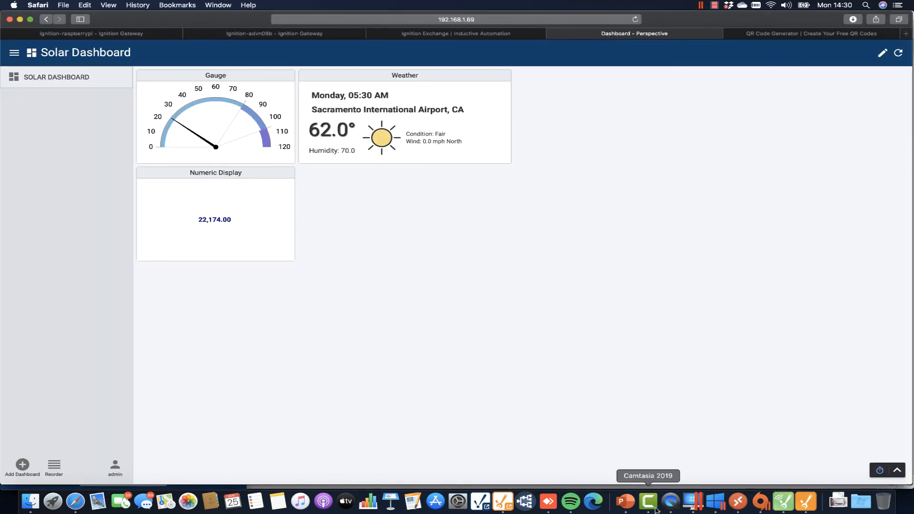
{"action": "left_click", "coordinate": [670, 501]}
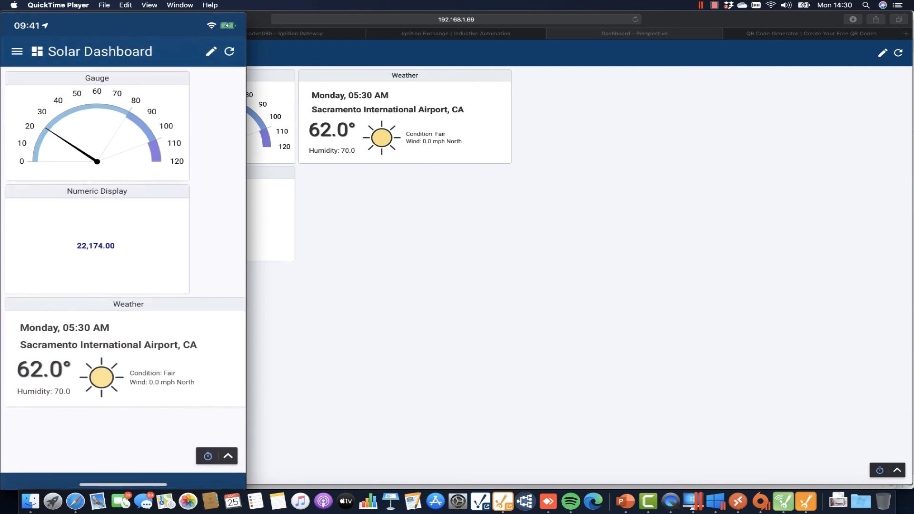
{"action": "mouse_move", "coordinate": [188, 133]}
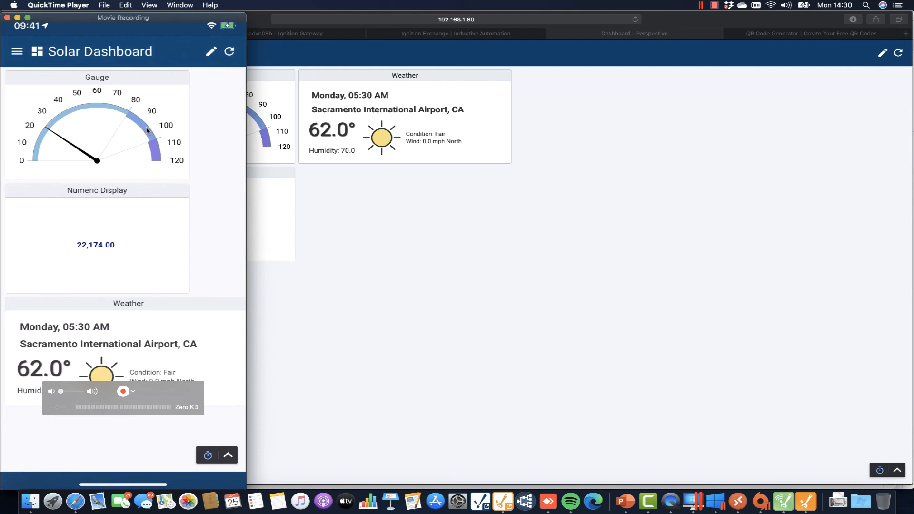
{"action": "left_click_drag", "start_coordinate": [50, 22], "coordinate": [913, 33]}
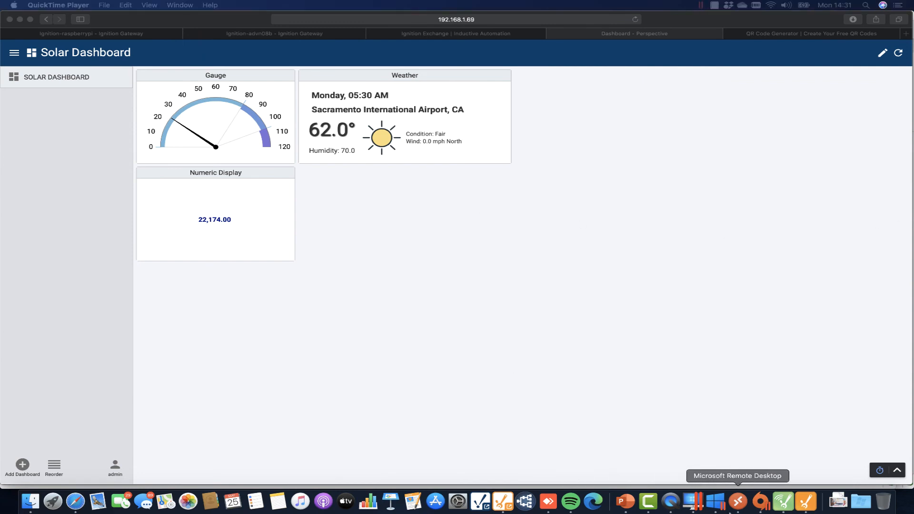
Check the edge Gateway's MQTT Transmission History store settings, then go back to Designer.
{"action": "left_click", "coordinate": [783, 503]}
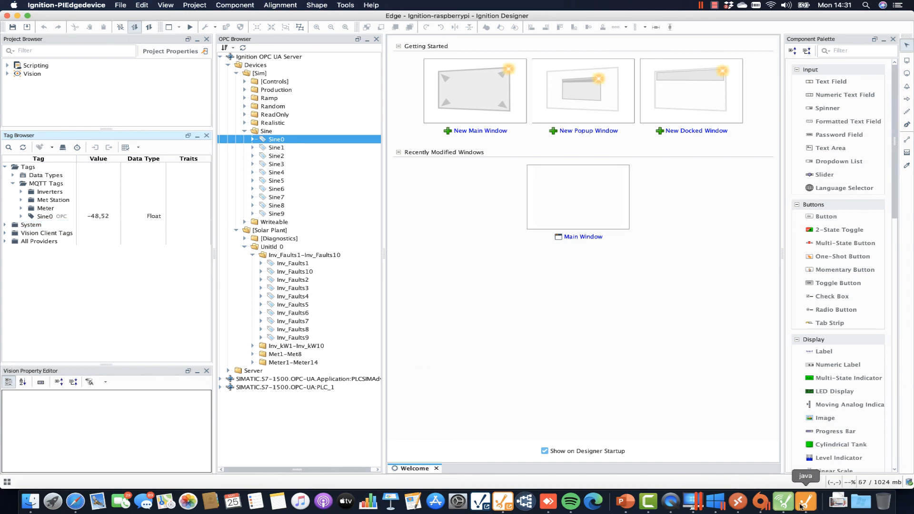
{"action": "left_click", "coordinate": [76, 500]}
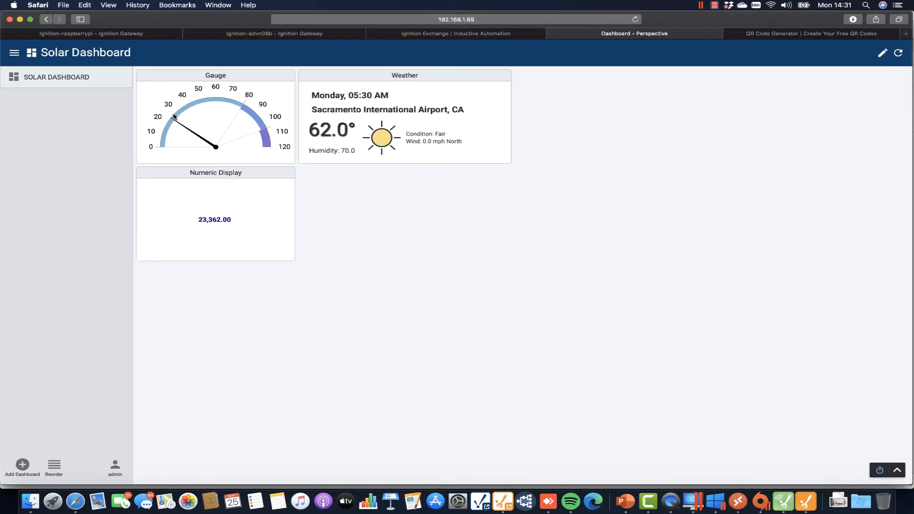
{"action": "left_click", "coordinate": [109, 36]}
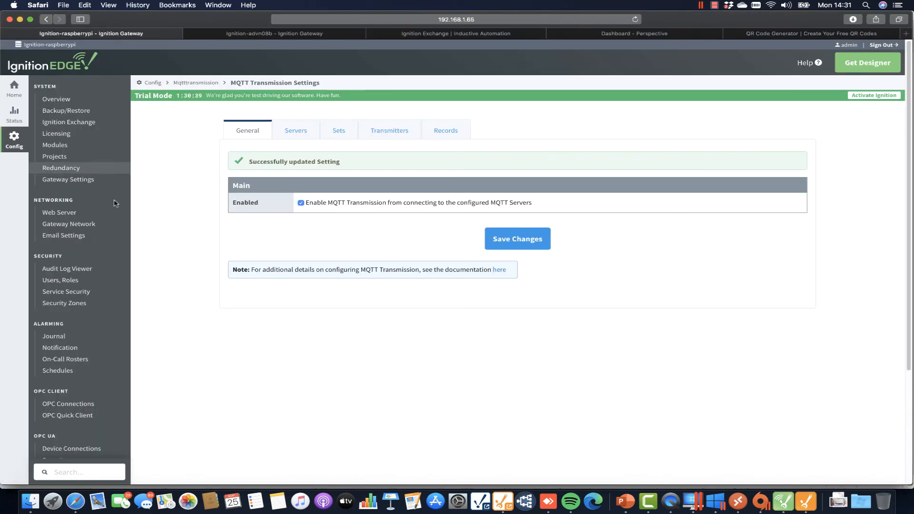
{"action": "scroll", "coordinate": [69, 421], "scroll_direction": "down", "scroll_amount": 5}
{"action": "left_click", "coordinate": [53, 430]}
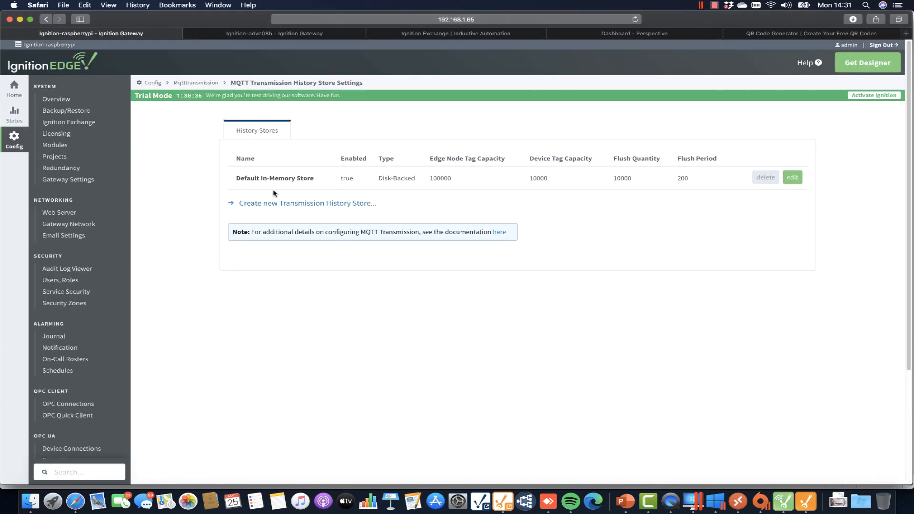
{"action": "left_click", "coordinate": [806, 501]}
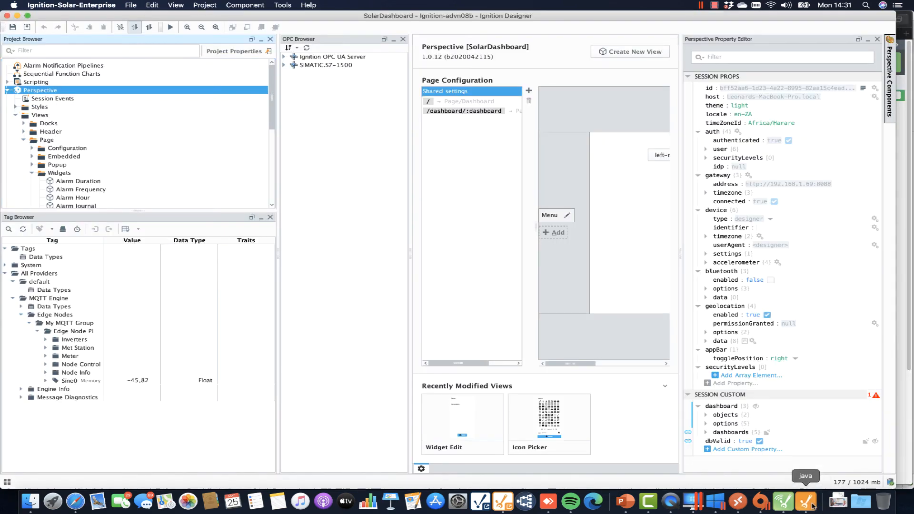
Set Sine0's History Enabled to true with the MSSQL storage provider and apply it.
{"action": "left_click", "coordinate": [77, 381]}
{"action": "double_click", "coordinate": [76, 381]}
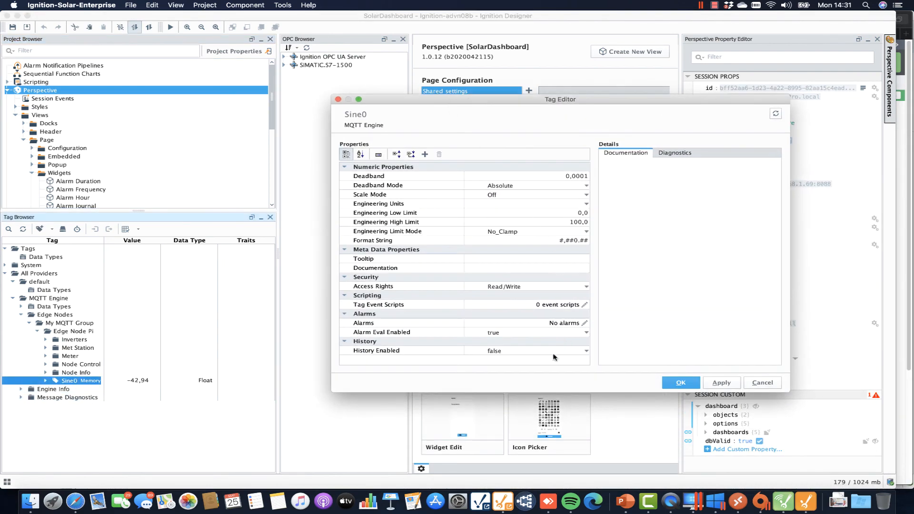
{"action": "left_click", "coordinate": [552, 352]}
{"action": "left_click", "coordinate": [537, 360]}
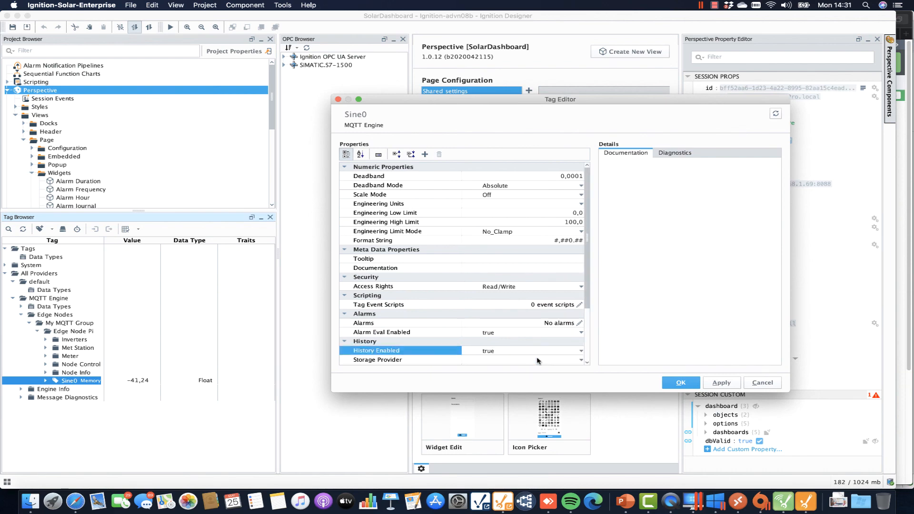
{"action": "left_click", "coordinate": [573, 363]}
{"action": "left_click", "coordinate": [497, 378]}
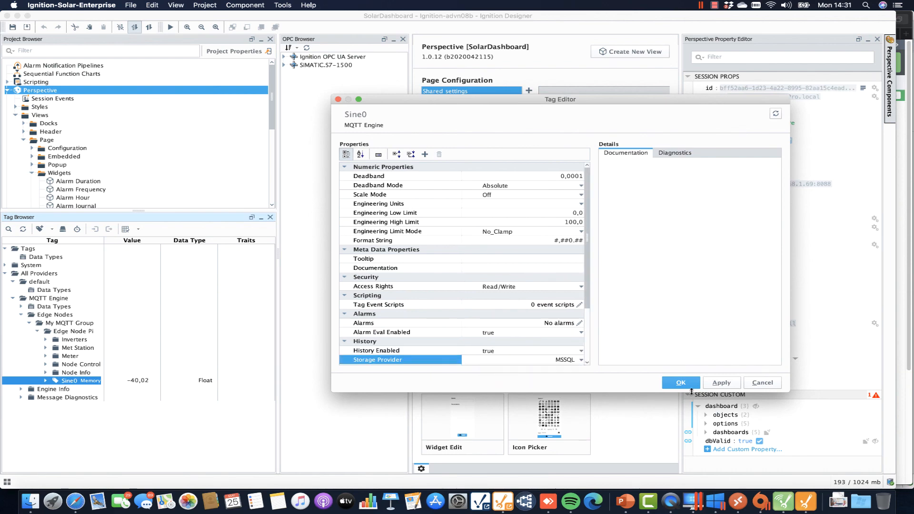
{"action": "left_click", "coordinate": [720, 386]}
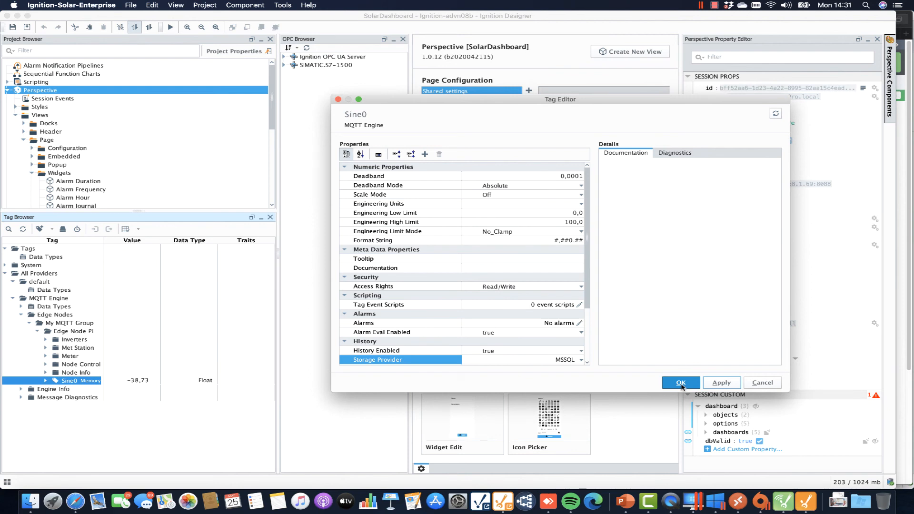
{"action": "left_click", "coordinate": [681, 384]}
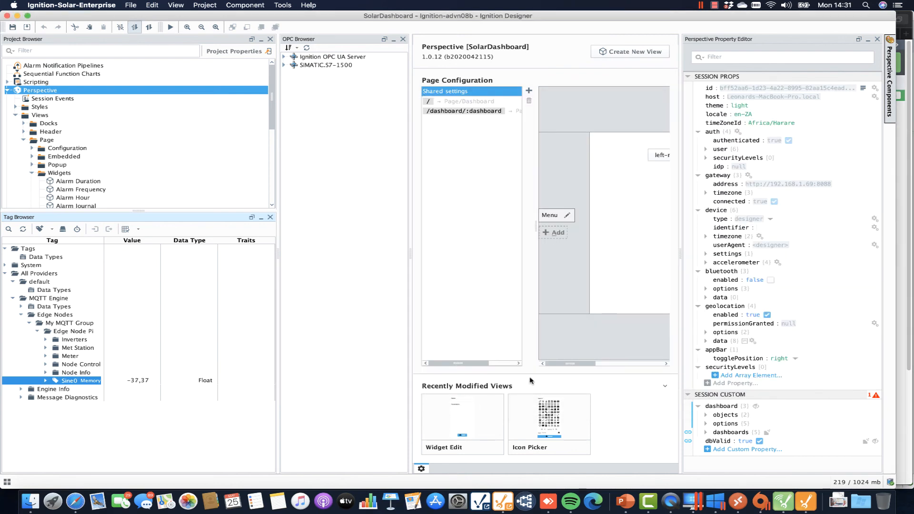
{"action": "left_click", "coordinate": [7, 91]}
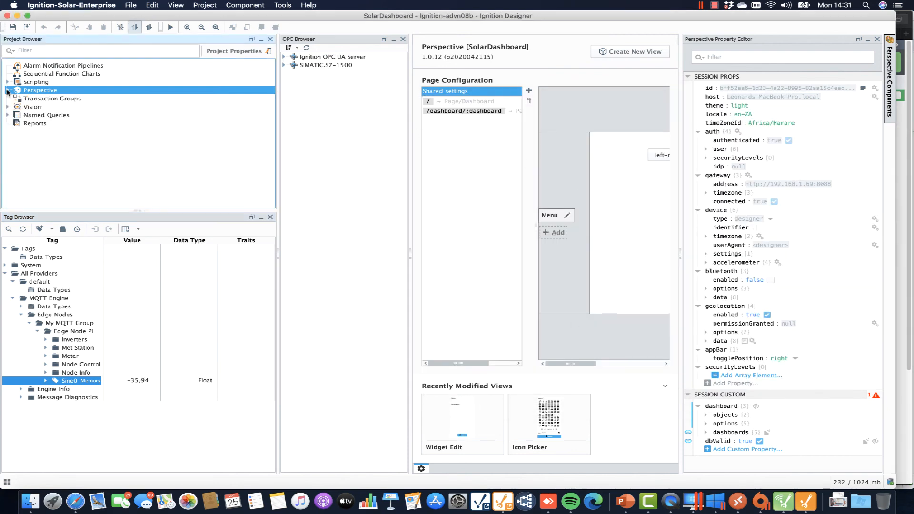
In the Vision workspace, create a new main window named 'history'.
{"action": "left_click", "coordinate": [19, 107]}
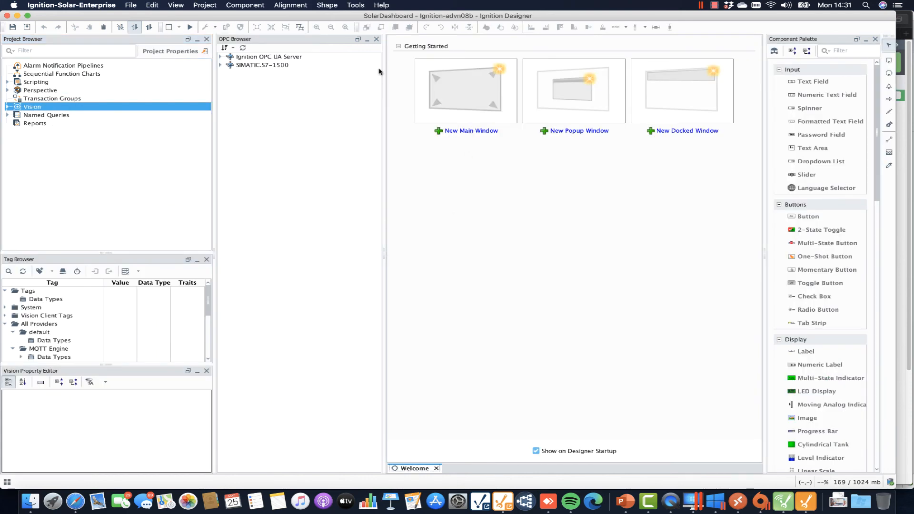
{"action": "left_click", "coordinate": [377, 41]}
{"action": "left_click", "coordinate": [378, 130]}
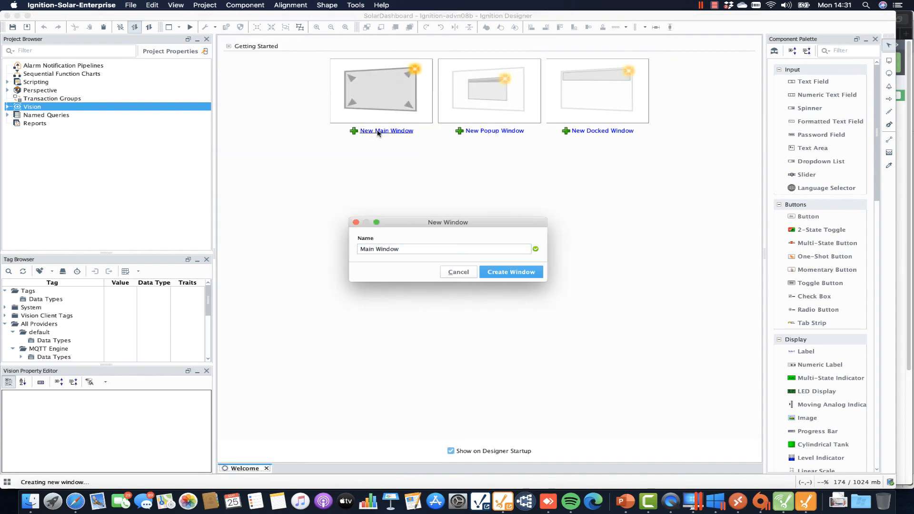
{"action": "type", "text": "history"}
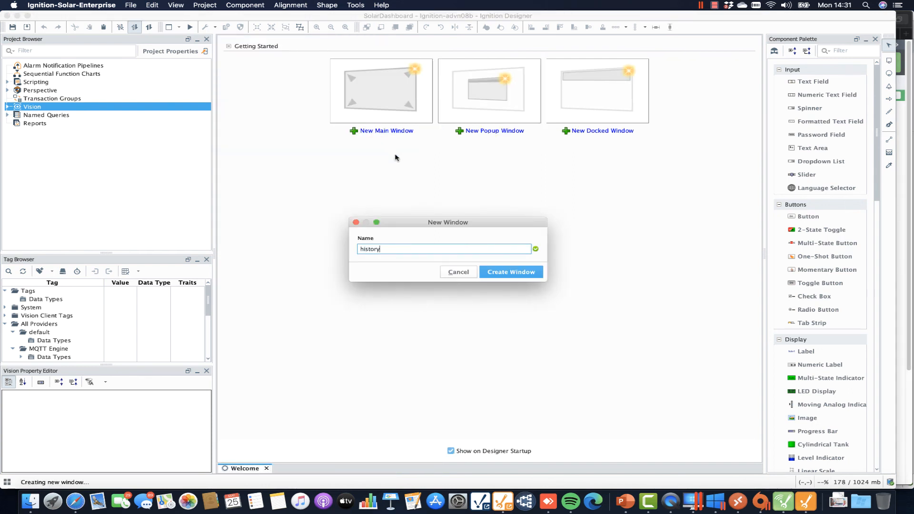
{"action": "key", "text": "Return"}
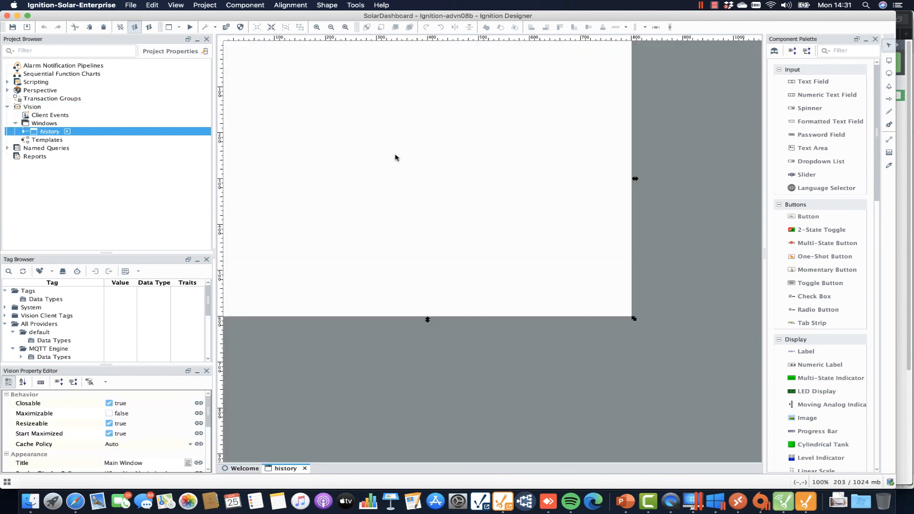
Place an Easy Chart and a Tag Browse Tree on the window, enlarging the chart.
{"action": "left_click", "coordinate": [843, 52]}
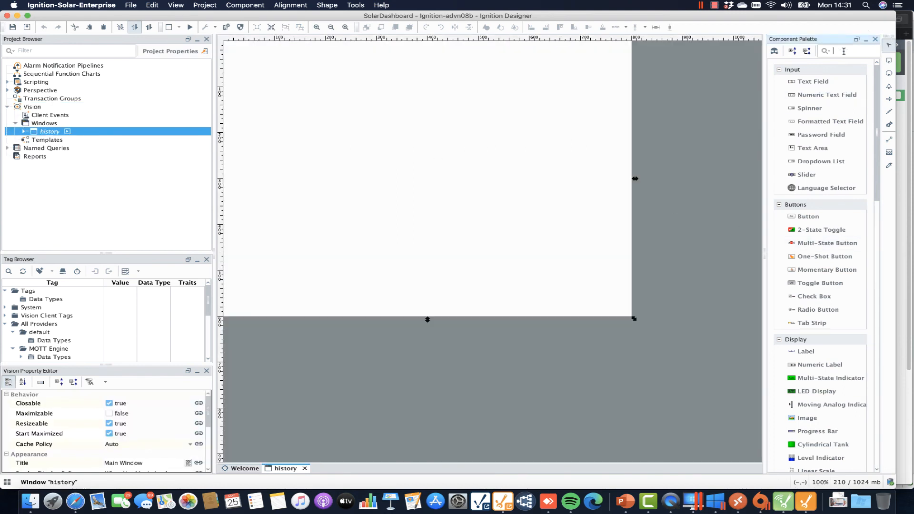
{"action": "type", "text": "chart"}
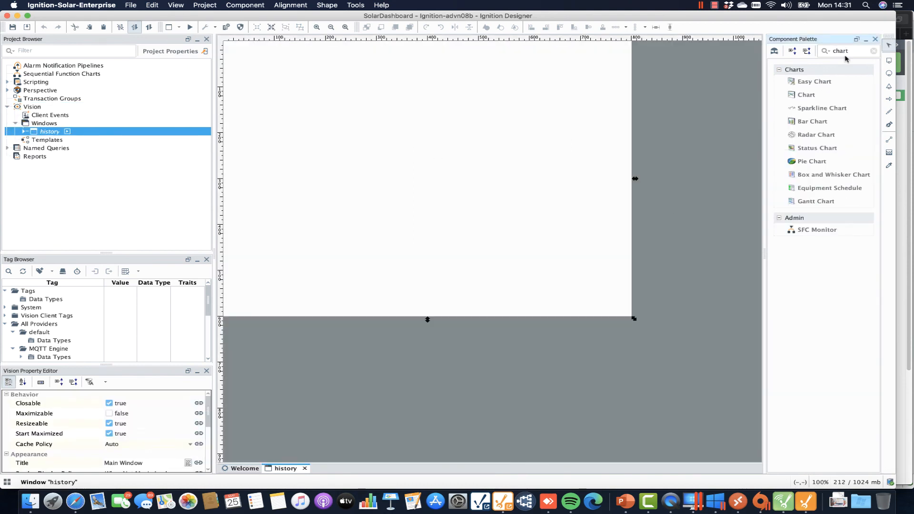
{"action": "left_click_drag", "start_coordinate": [837, 82], "coordinate": [598, 157]}
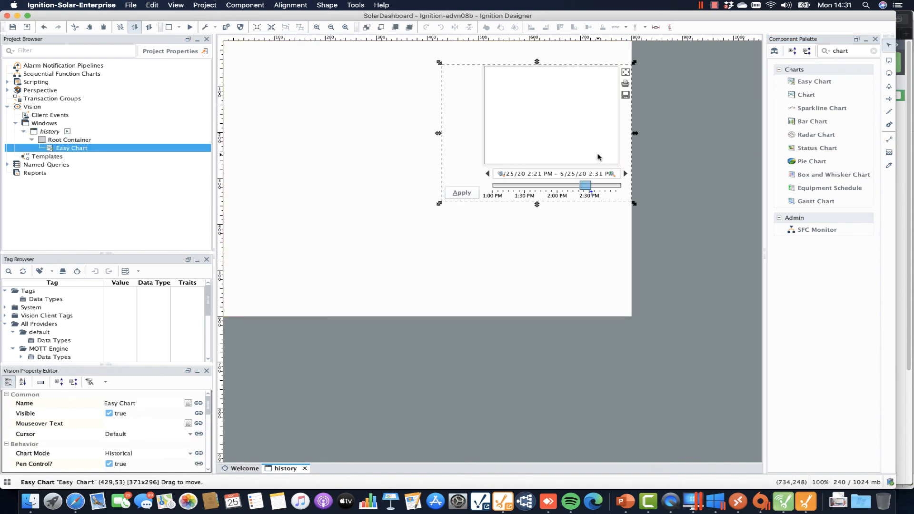
{"action": "left_click", "coordinate": [832, 52]}
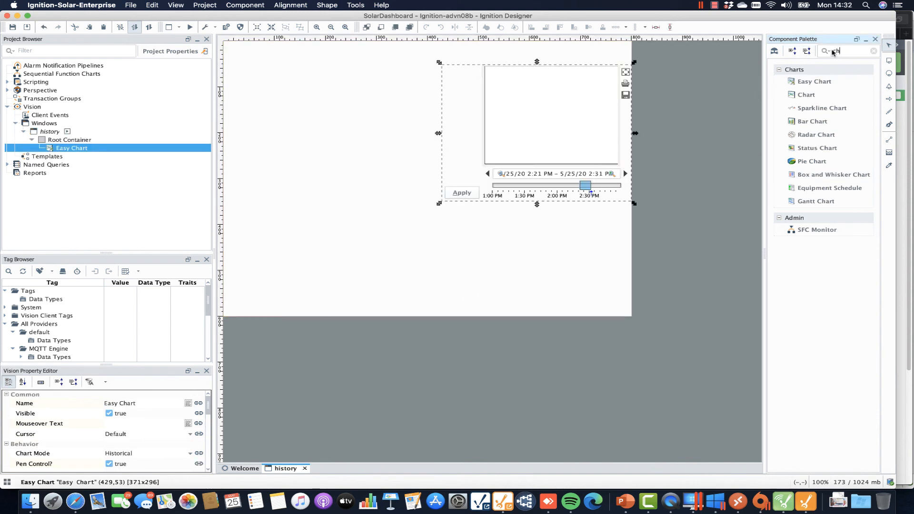
{"action": "key", "text": "BackSpace"}
{"action": "key", "text": "BackSpace"}
{"action": "type", "text": "tag"}
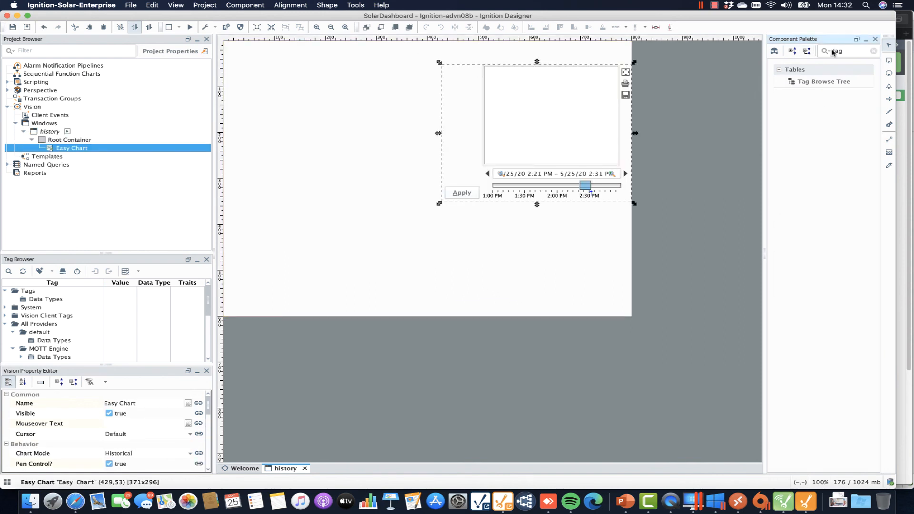
{"action": "left_click_drag", "start_coordinate": [819, 83], "coordinate": [273, 100]}
{"action": "left_click", "coordinate": [490, 110]}
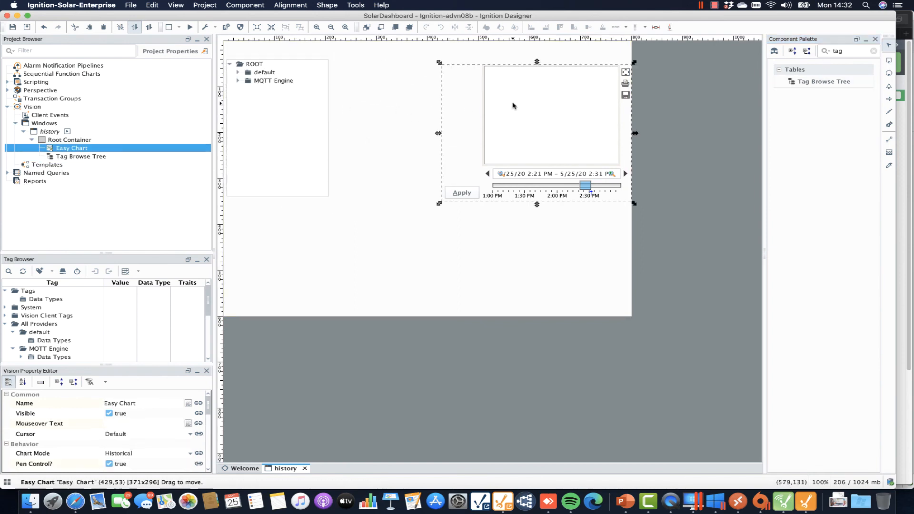
{"action": "left_click_drag", "start_coordinate": [439, 128], "coordinate": [327, 131]}
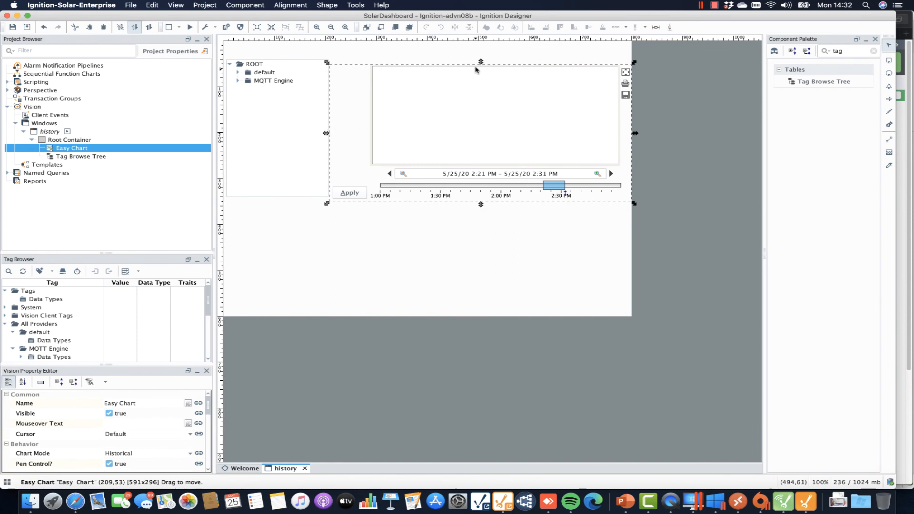
{"action": "left_click_drag", "start_coordinate": [480, 64], "coordinate": [480, 55]}
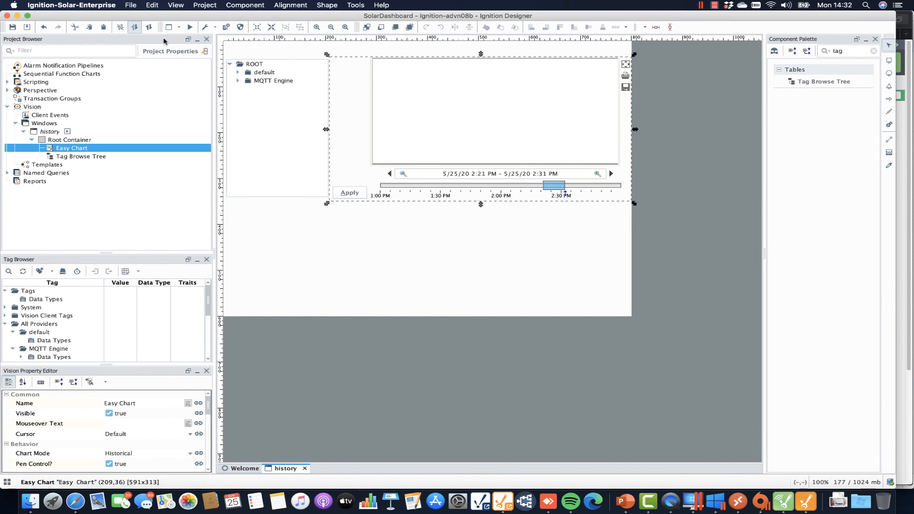
In Preview Mode, drag Edge Node Pi's Sine0 tag from the tree onto the Easy Chart.
{"action": "left_click", "coordinate": [189, 27]}
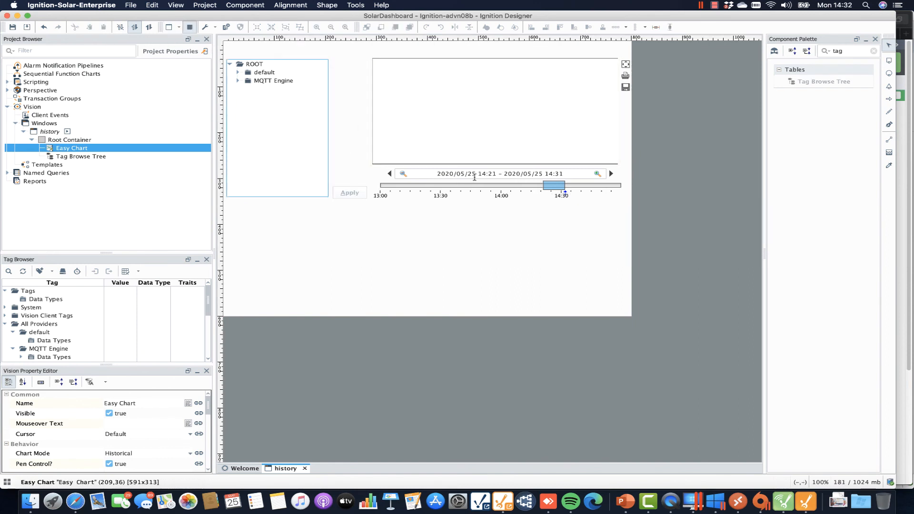
{"action": "left_click", "coordinate": [238, 81]}
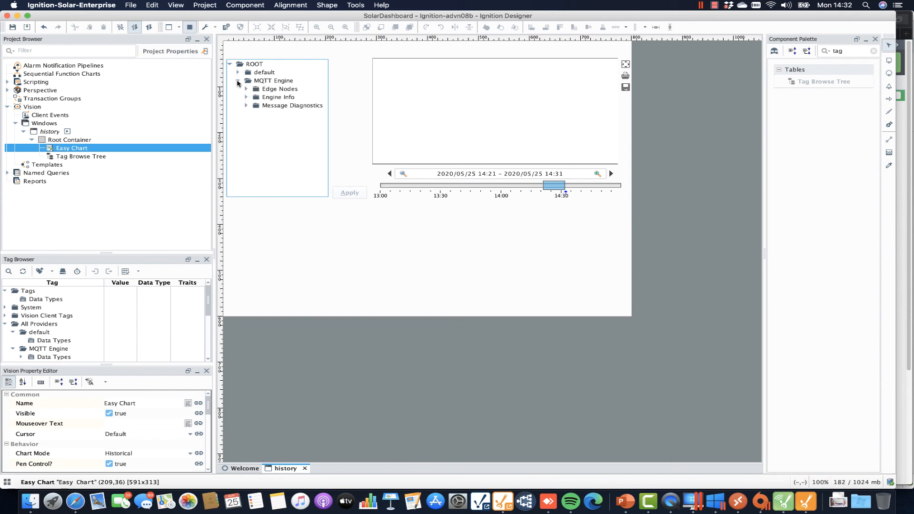
{"action": "left_click", "coordinate": [246, 97]}
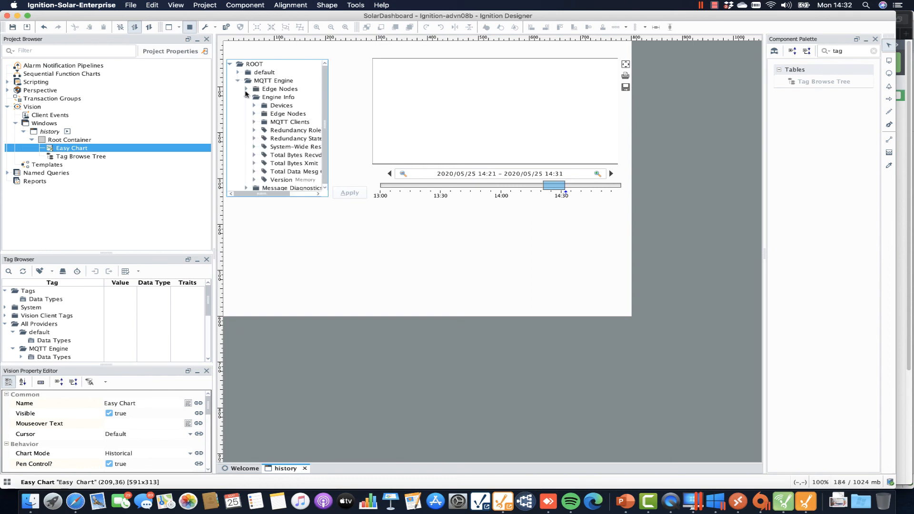
{"action": "left_click", "coordinate": [246, 89]}
{"action": "left_click", "coordinate": [254, 98]}
{"action": "left_click", "coordinate": [262, 106]}
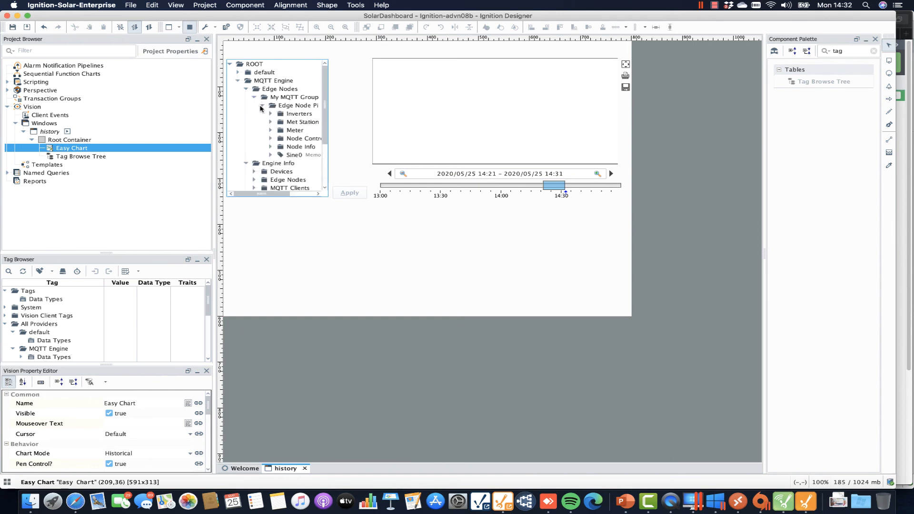
{"action": "left_click", "coordinate": [287, 155]}
{"action": "mouse_move", "coordinate": [297, 155]}
{"action": "left_mouse_down"}
{"action": "mouse_move", "coordinate": [502, 110]}
{"action": "mouse_move", "coordinate": [511, 127]}
{"action": "left_mouse_up"}
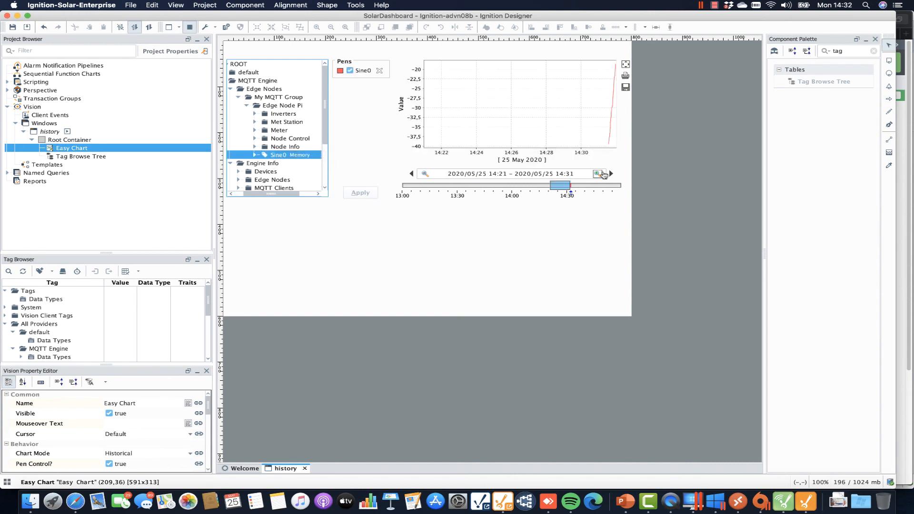
Shift the chart to 14:24–14:34, scroll the Tag Browser to Sine0, and place the phone camera view on the left.
{"action": "left_click_drag", "start_coordinate": [566, 187], "coordinate": [572, 187]}
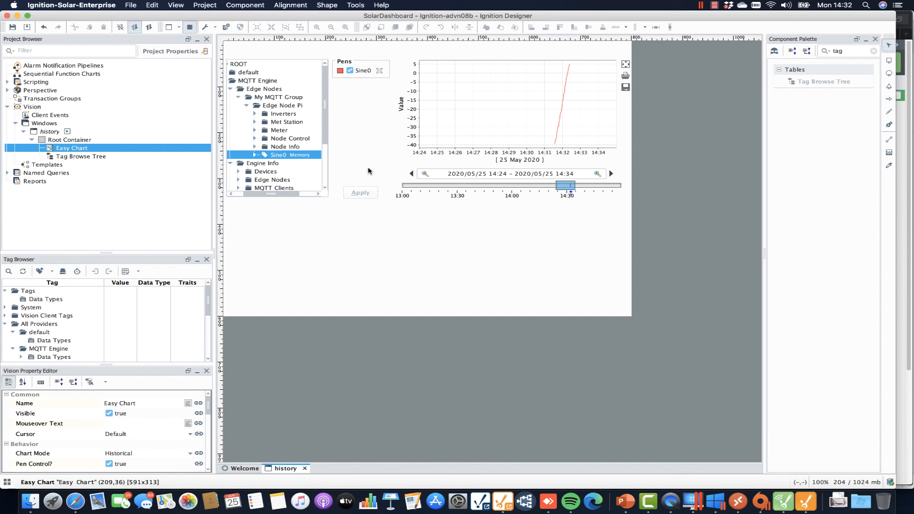
{"action": "scroll", "coordinate": [208, 306], "scroll_direction": "down", "scroll_amount": 2}
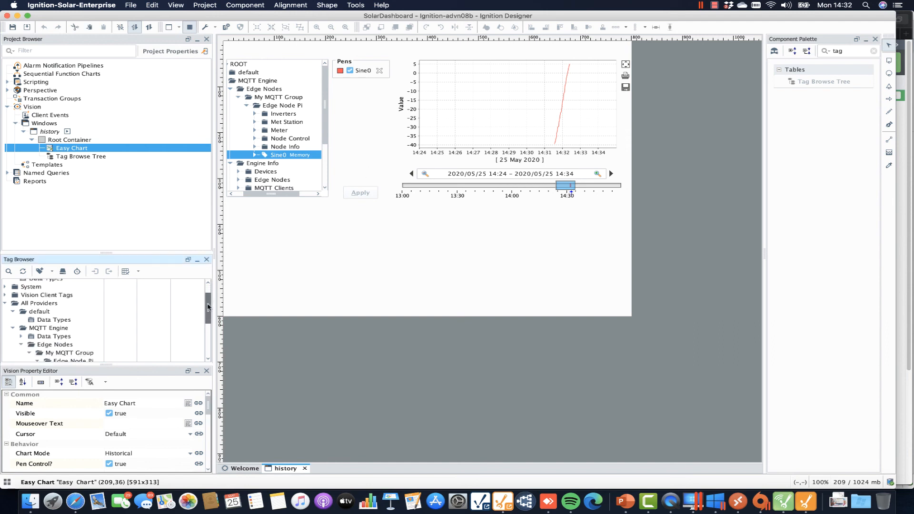
{"action": "scroll", "coordinate": [207, 307], "scroll_direction": "down", "scroll_amount": 5}
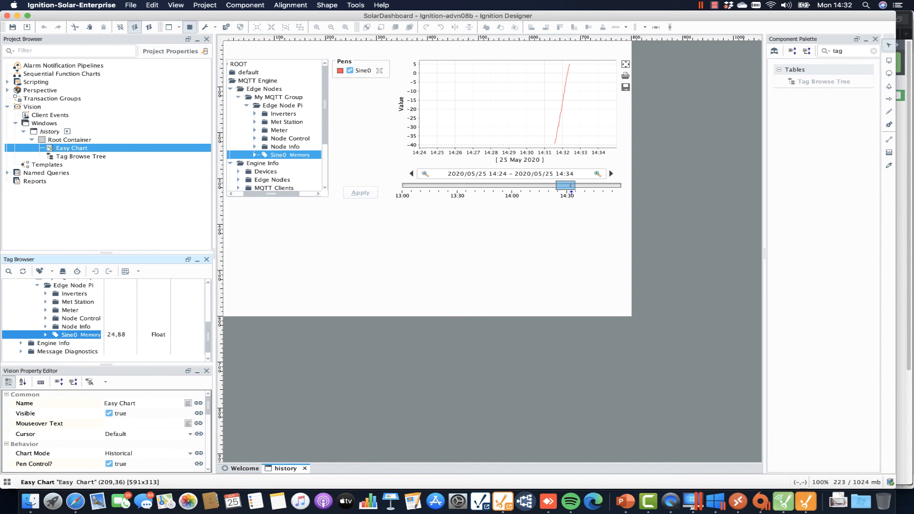
{"action": "left_click_drag", "start_coordinate": [913, 7], "coordinate": [126, 6]}
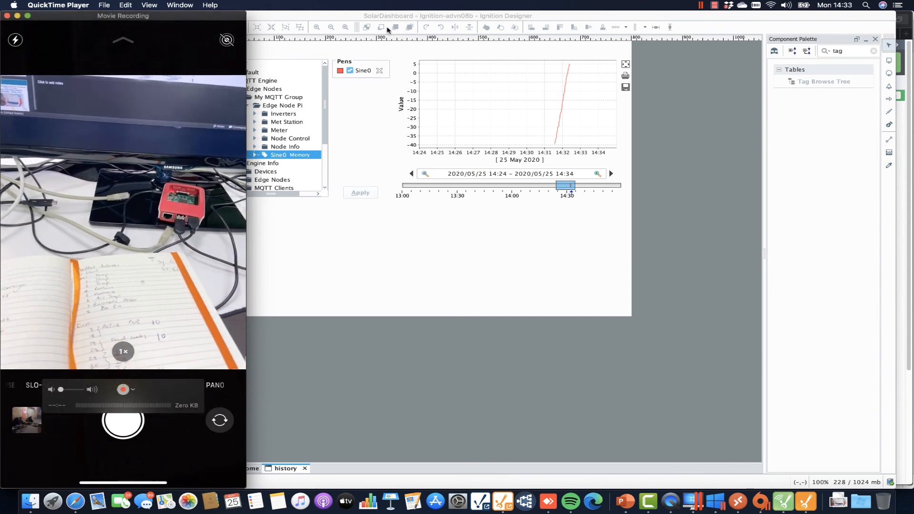
Move the phone camera recording window to the right side of the screen.
{"action": "left_click_drag", "start_coordinate": [147, 18], "coordinate": [806, 7]}
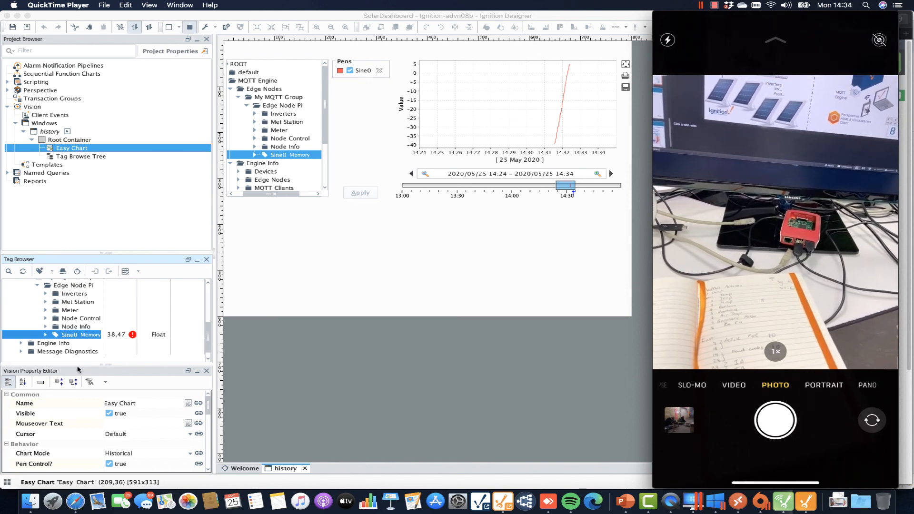
Expand Sine0 in the Tag Browser to show its tag properties.
{"action": "double_click", "coordinate": [65, 335]}
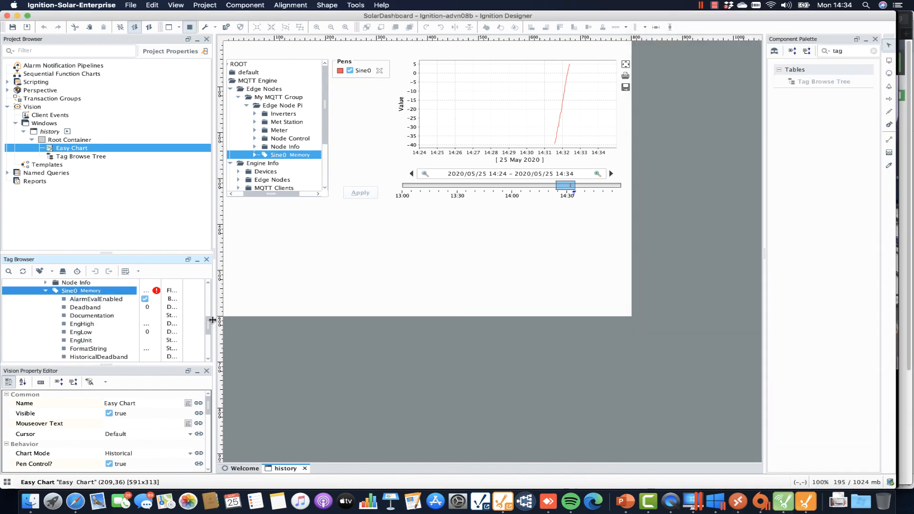
Widen the left panels to review Sine0's properties, then bring the phone camera view forward.
{"action": "left_click_drag", "start_coordinate": [213, 323], "coordinate": [381, 323]}
{"action": "scroll", "coordinate": [234, 329], "scroll_direction": "down", "scroll_amount": 5}
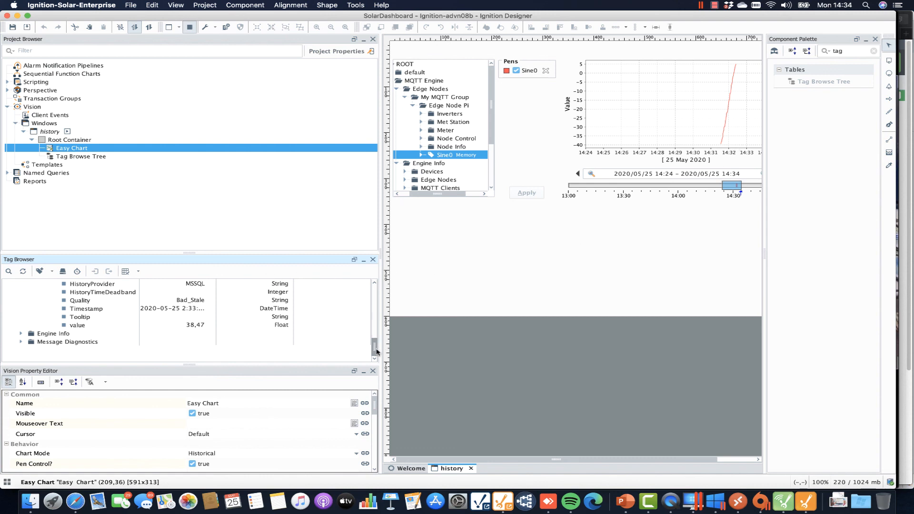
{"action": "left_click_drag", "start_coordinate": [376, 351], "coordinate": [372, 318]}
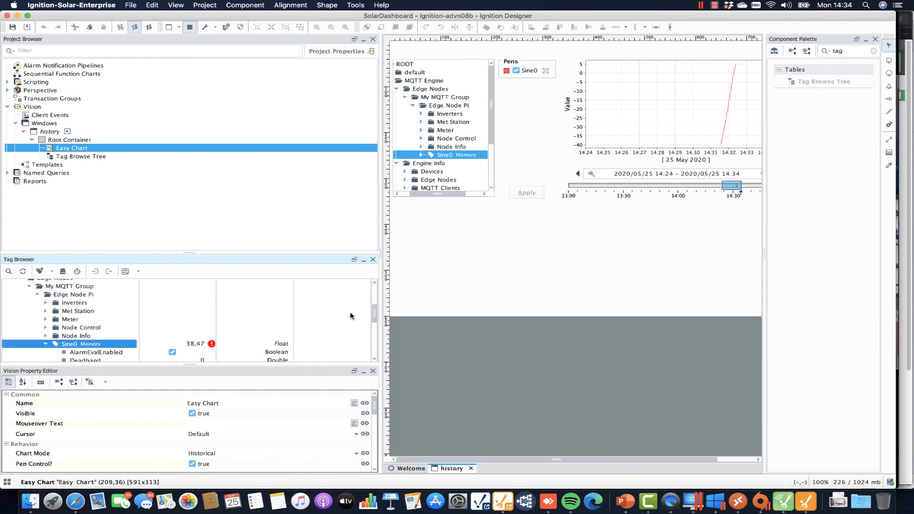
{"action": "left_click", "coordinate": [671, 501]}
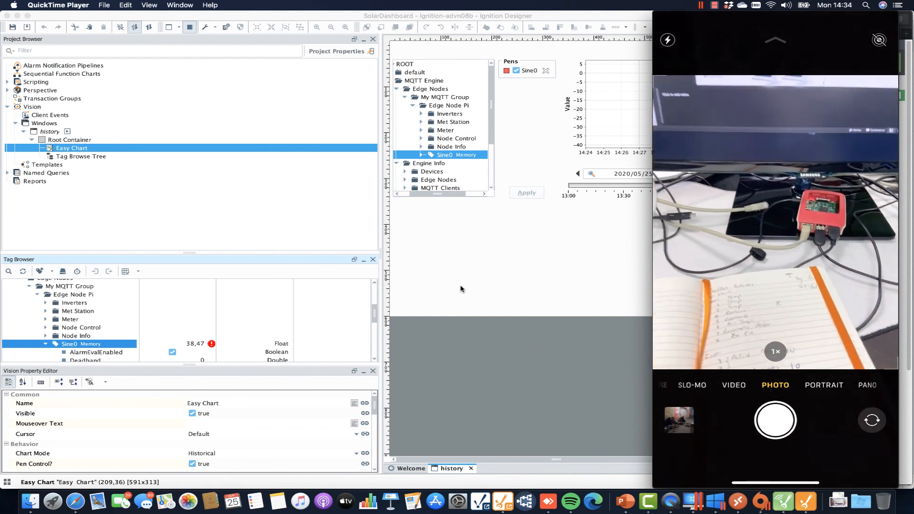
Bring the designer forward, narrow the component palette, and advance the chart to 14:26–14:36.
{"action": "left_click", "coordinate": [436, 47]}
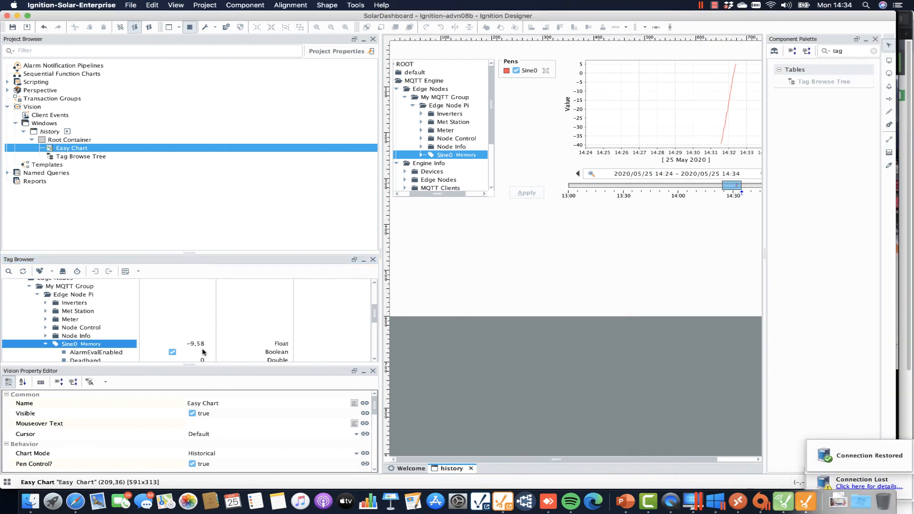
{"action": "left_click_drag", "start_coordinate": [765, 255], "coordinate": [799, 255]}
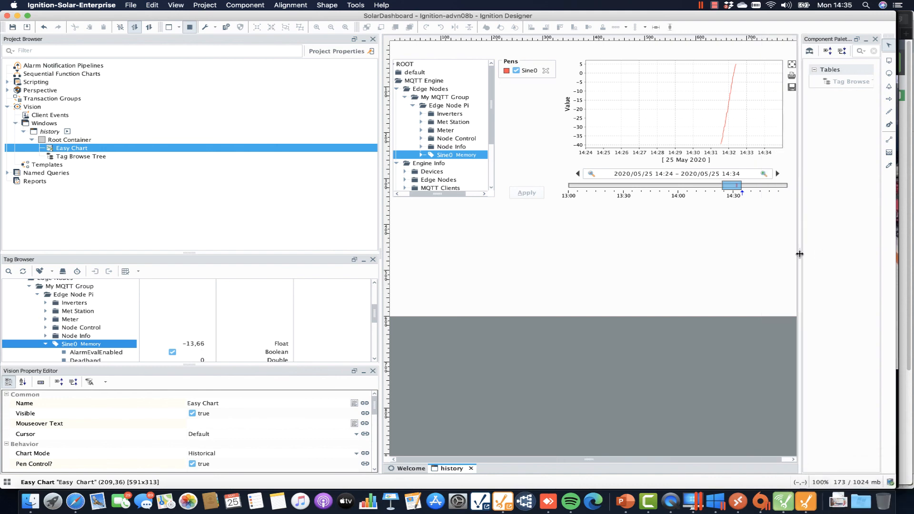
{"action": "left_click_drag", "start_coordinate": [800, 254], "coordinate": [838, 256]}
{"action": "left_click_drag", "start_coordinate": [729, 190], "coordinate": [733, 190]}
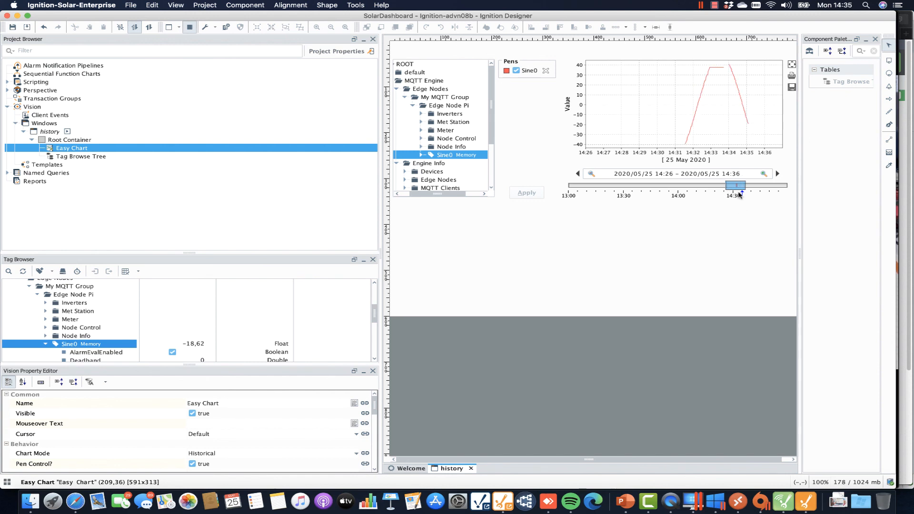